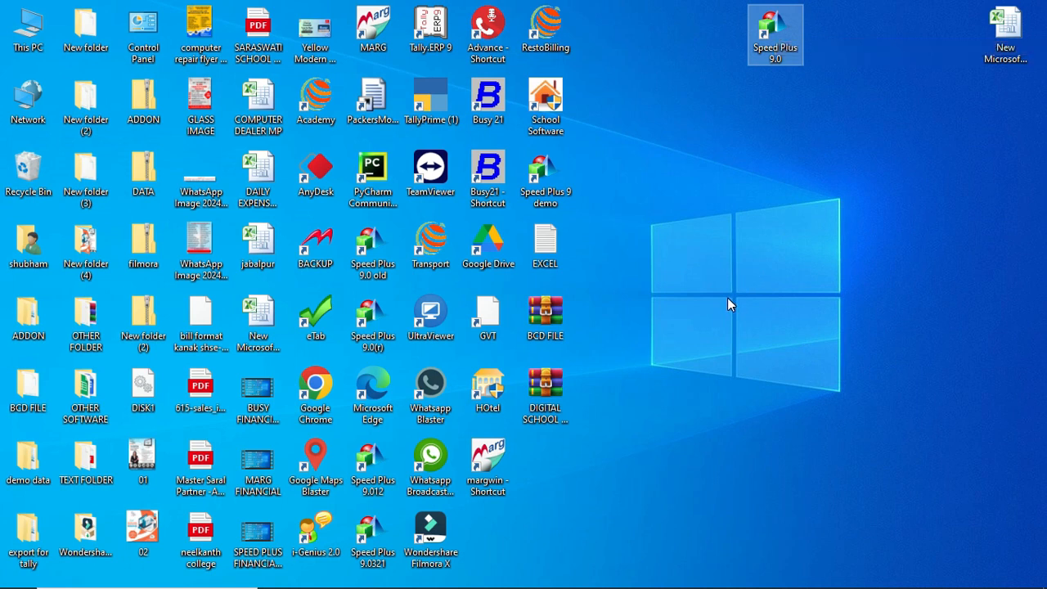
# Continue past the language splash in English and select the Electronics Shop Demo company
pyautogui.click(660, 498)
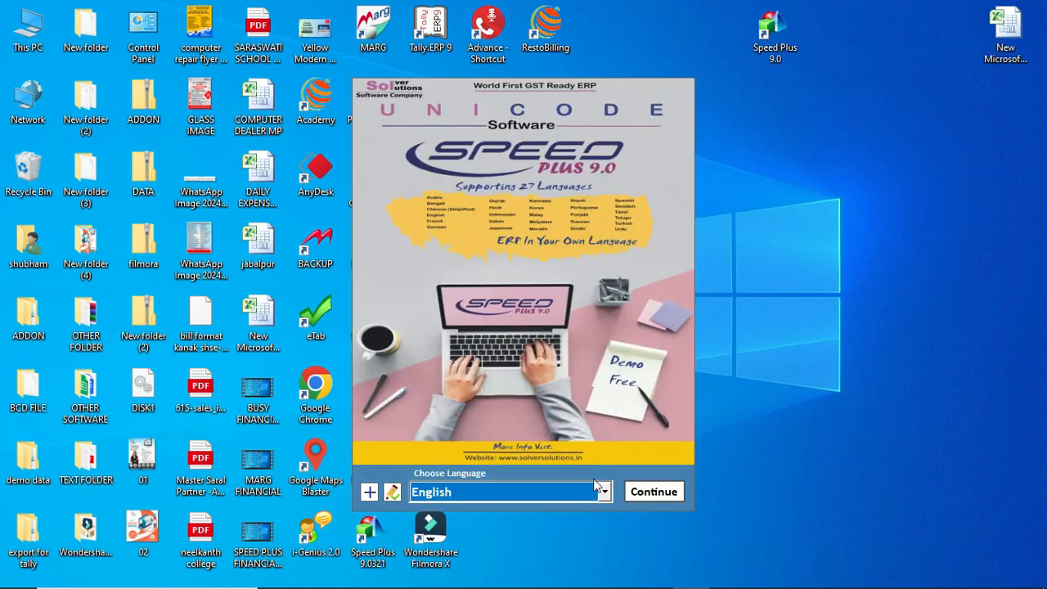
pyautogui.click(650, 495)
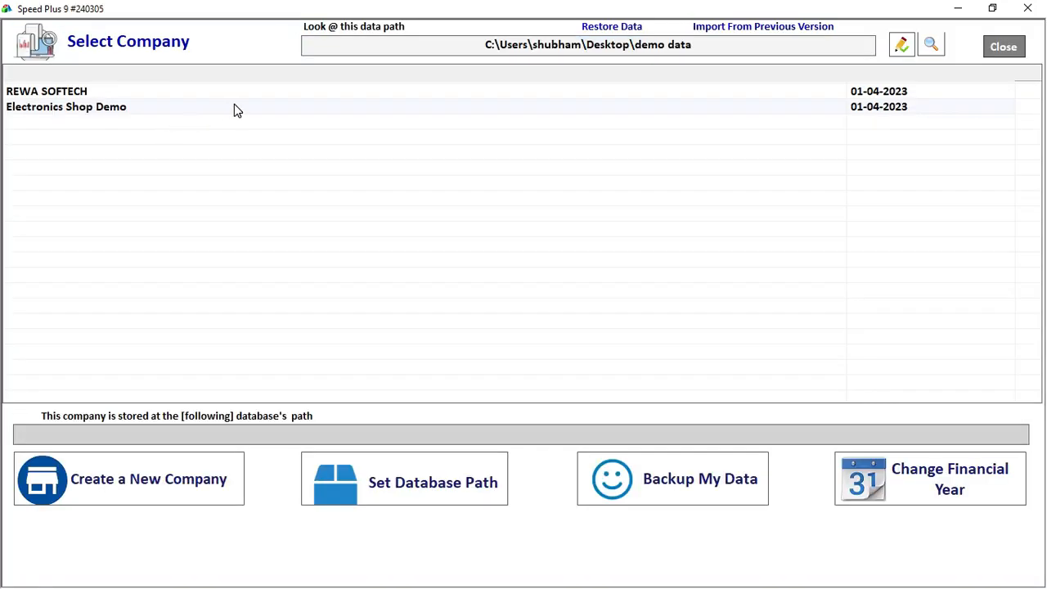
pyautogui.click(235, 109)
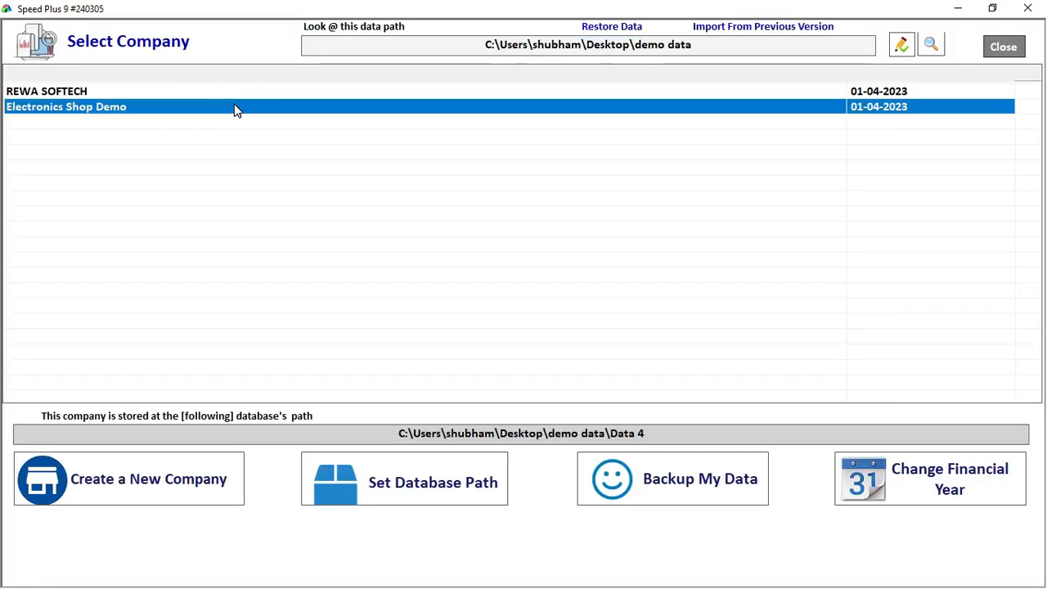
# Open Electronics Shop Demo and log in with the user name and password
pyautogui.doubleClick(554, 106)
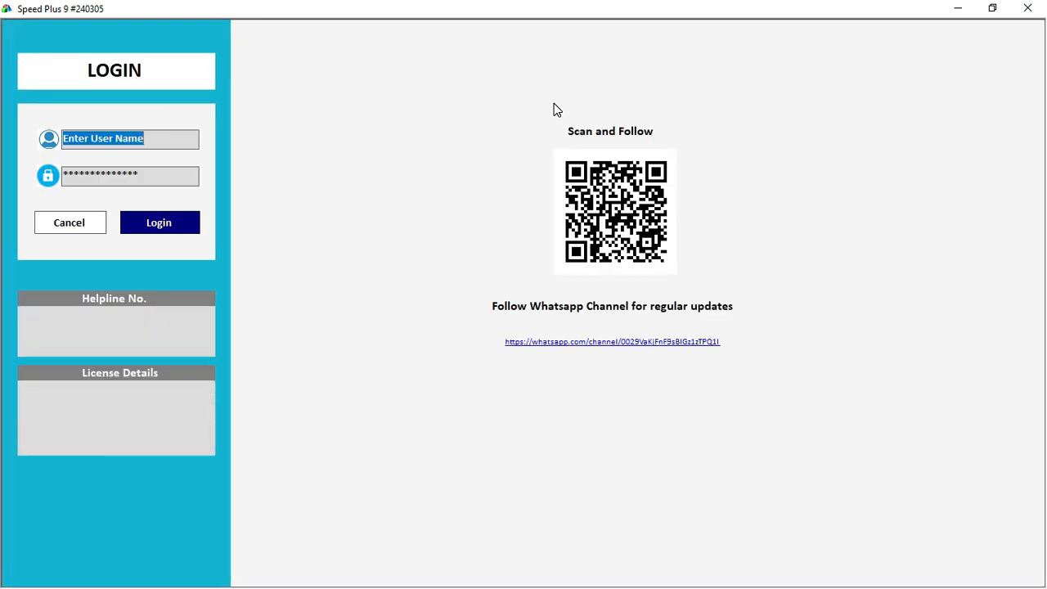
pyautogui.write('1')
pyautogui.press('Tab')
pyautogui.write('1')
pyautogui.press('Return')
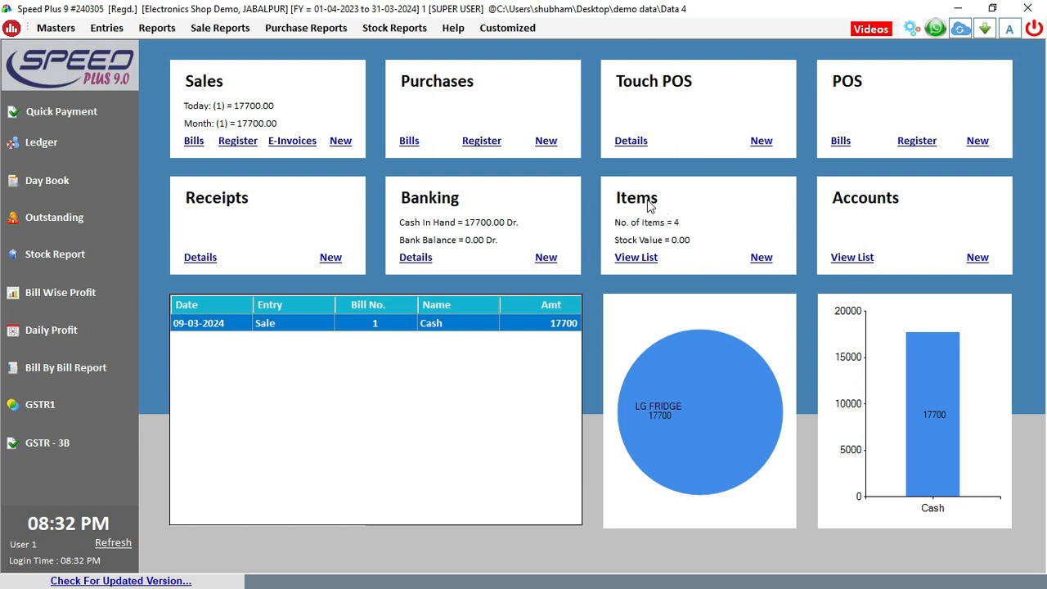
pyautogui.click(701, 200)
pyautogui.click(756, 258)
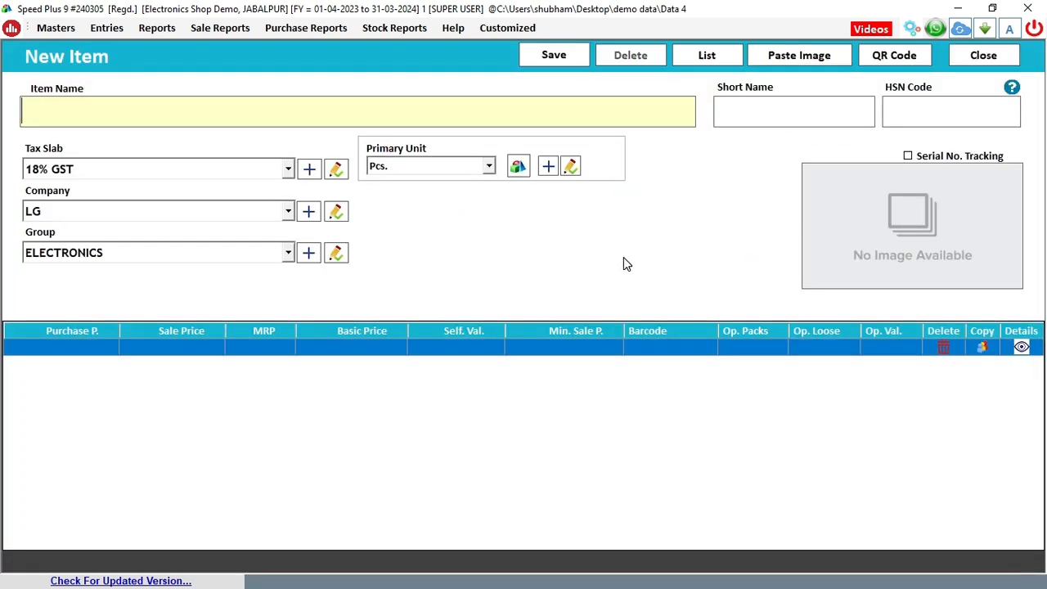
pyautogui.click(970, 59)
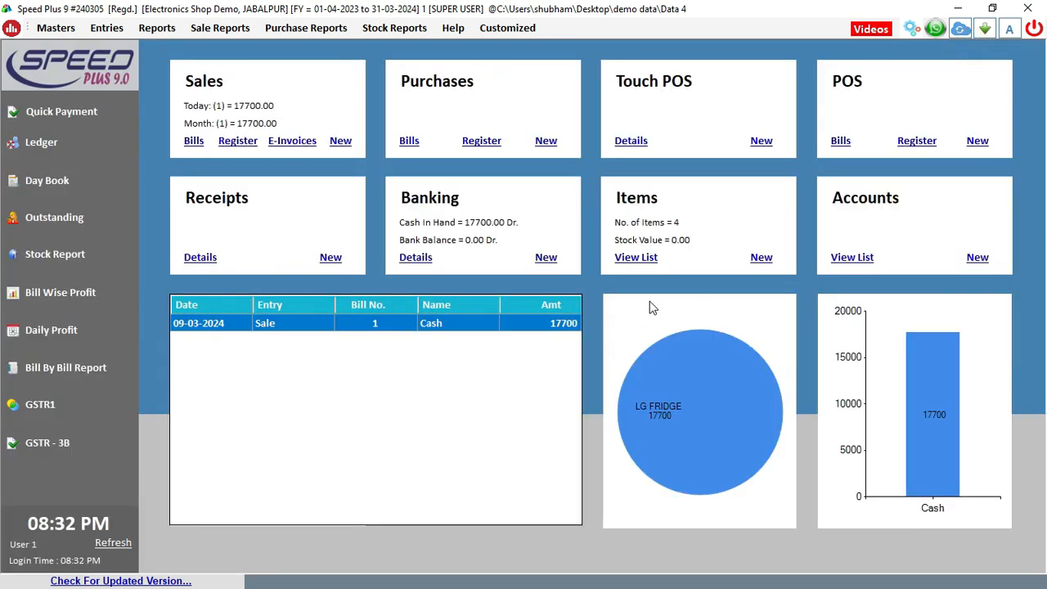
pyautogui.click(634, 260)
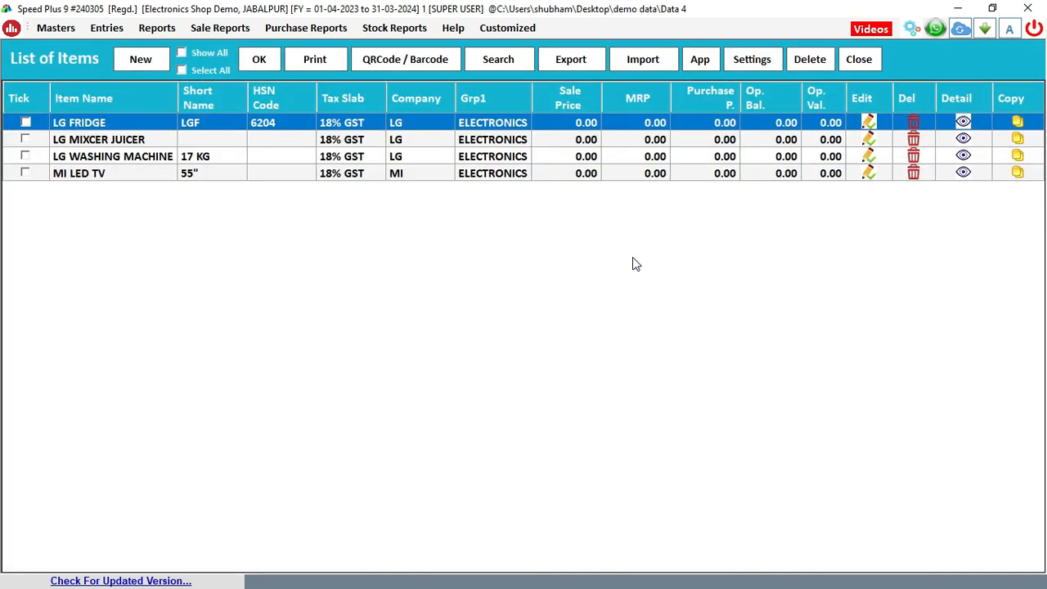
pyautogui.click(859, 57)
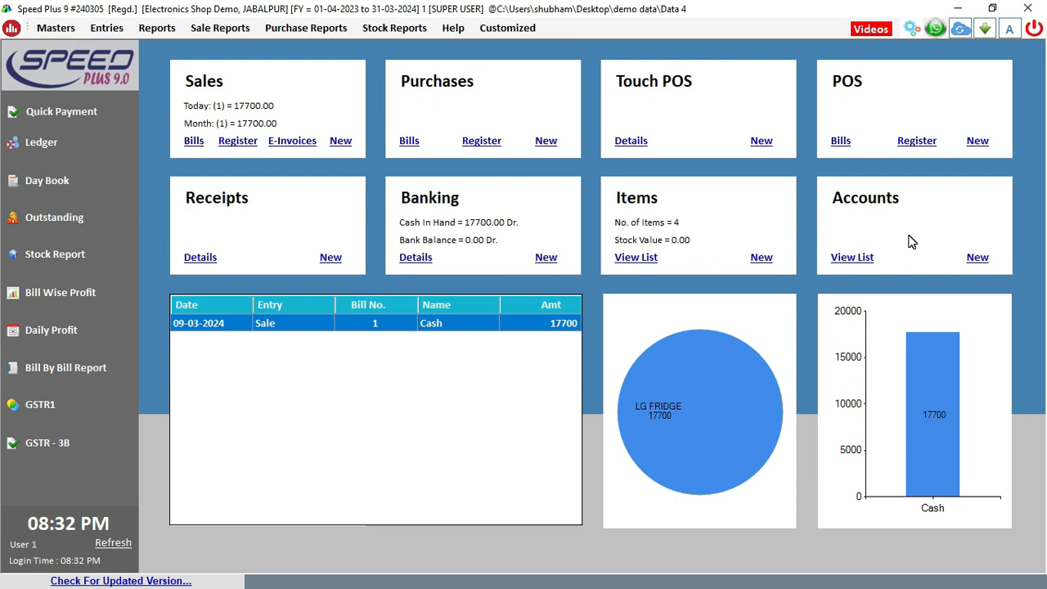
# Start a new account named SHASANK TRADER in the SUPPLIERS group
pyautogui.click(976, 259)
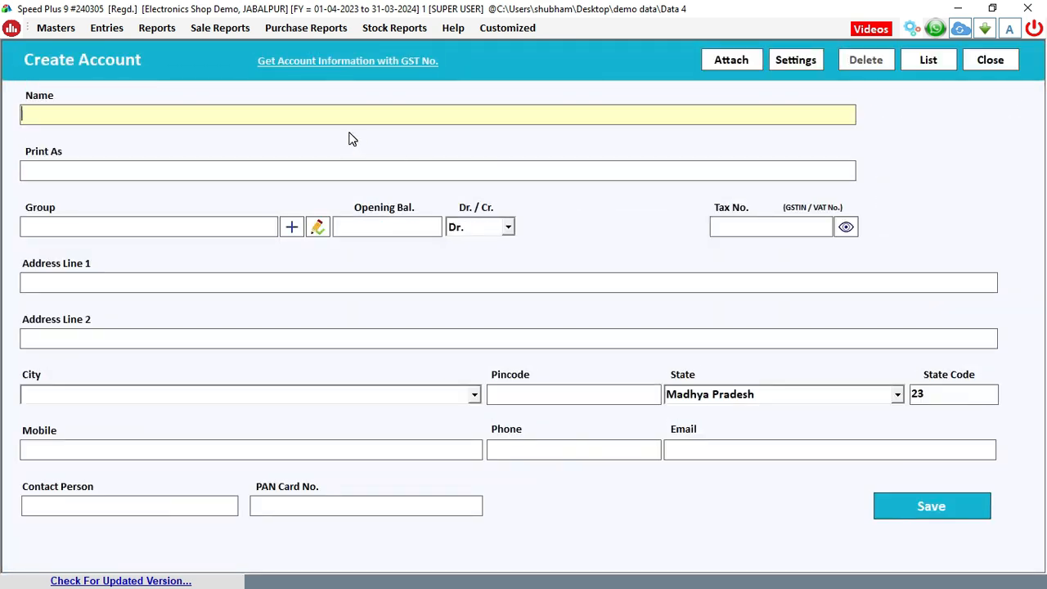
pyautogui.write('SHASANK TRADER')
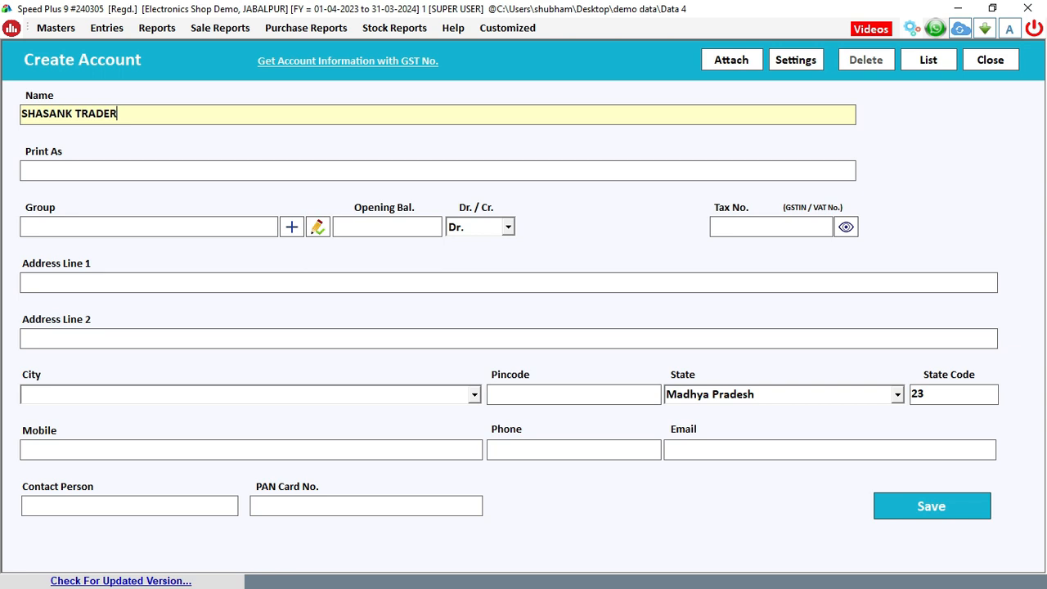
pyautogui.press('Return')
pyautogui.press('Return')
pyautogui.write('SUP')
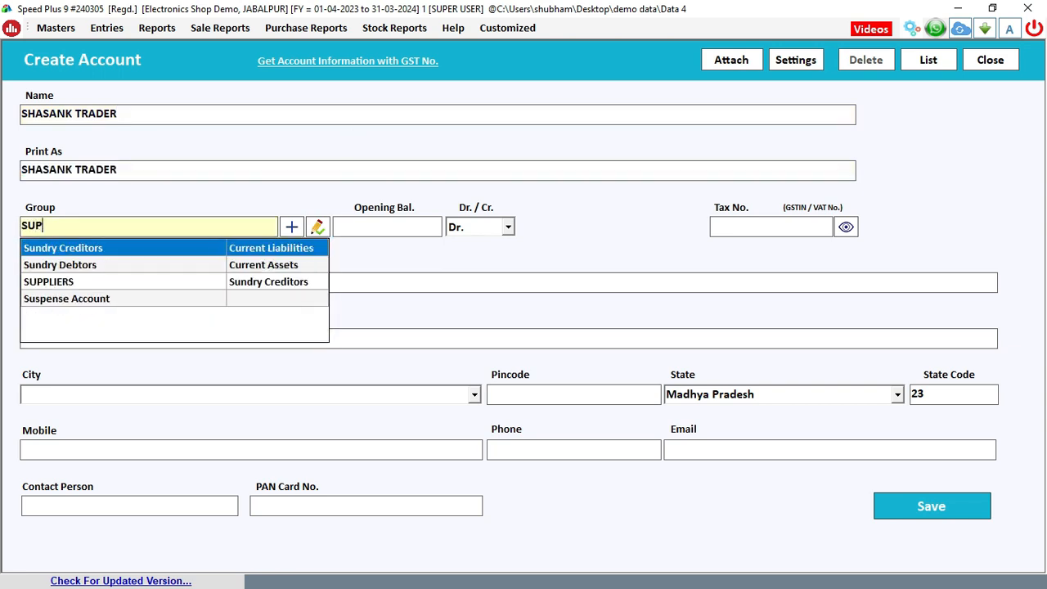
pyautogui.press('Return')
pyautogui.press('Return')
pyautogui.press('Return')
pyautogui.press('Return')
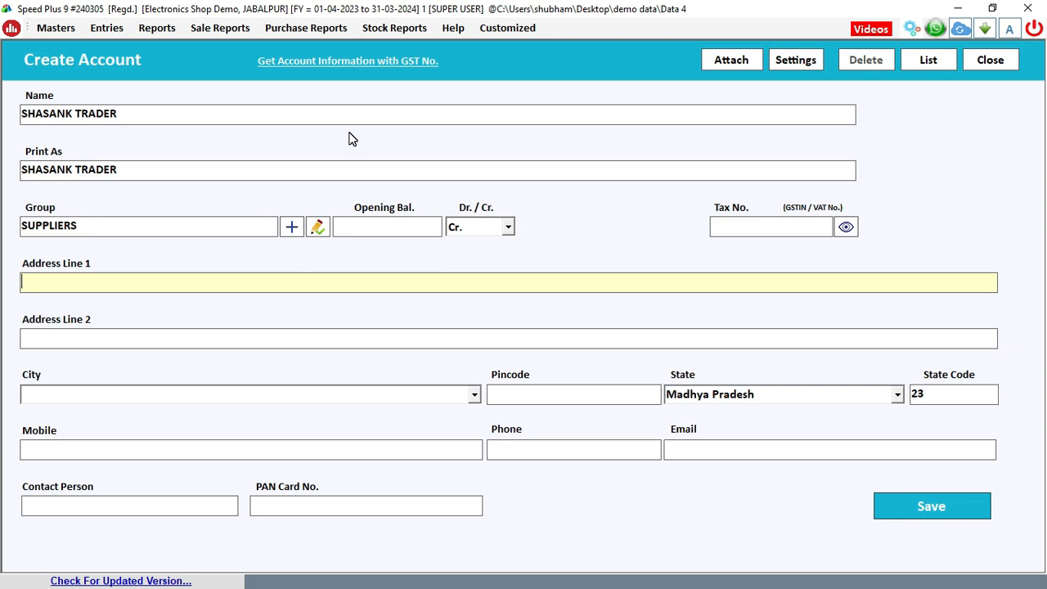
# Enter address line JABALPUR and the mobile number, then save the supplier account
pyautogui.click(327, 66)
pyautogui.click(516, 62)
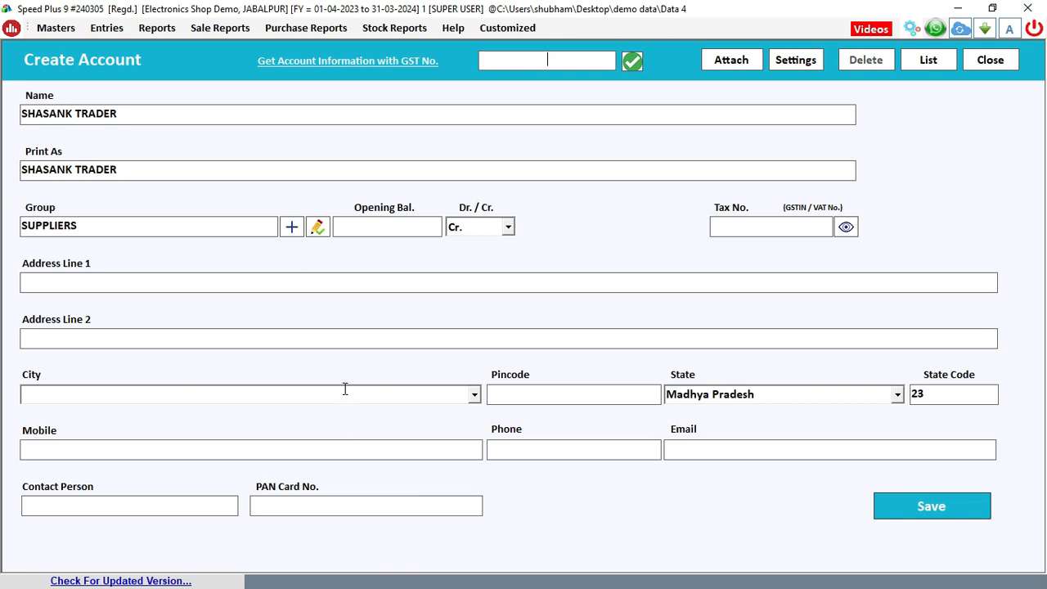
pyautogui.click(205, 284)
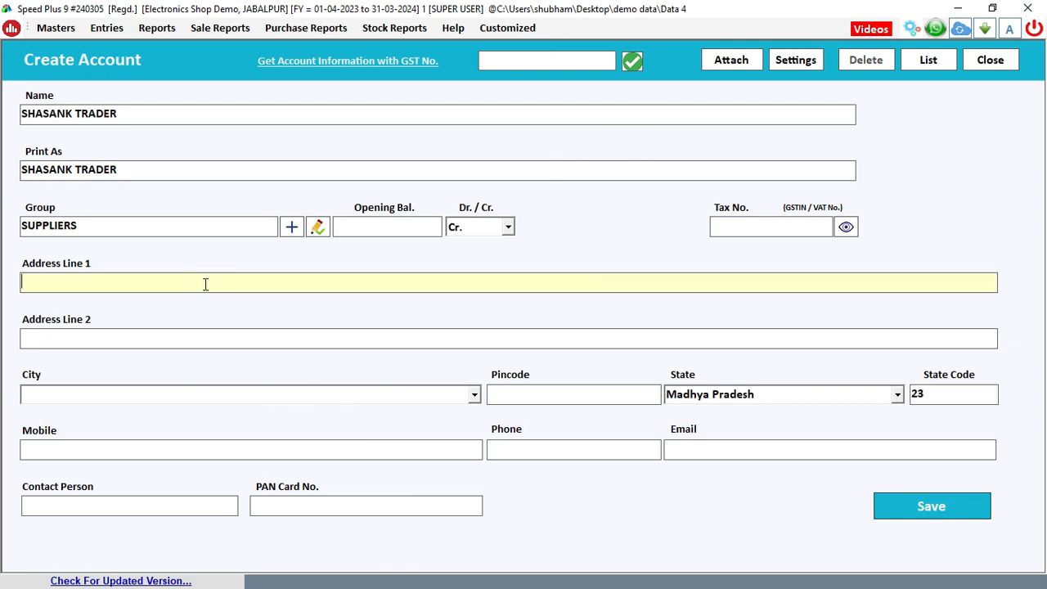
pyautogui.write('JABALPUR')
pyautogui.press('Return')
pyautogui.press('Return')
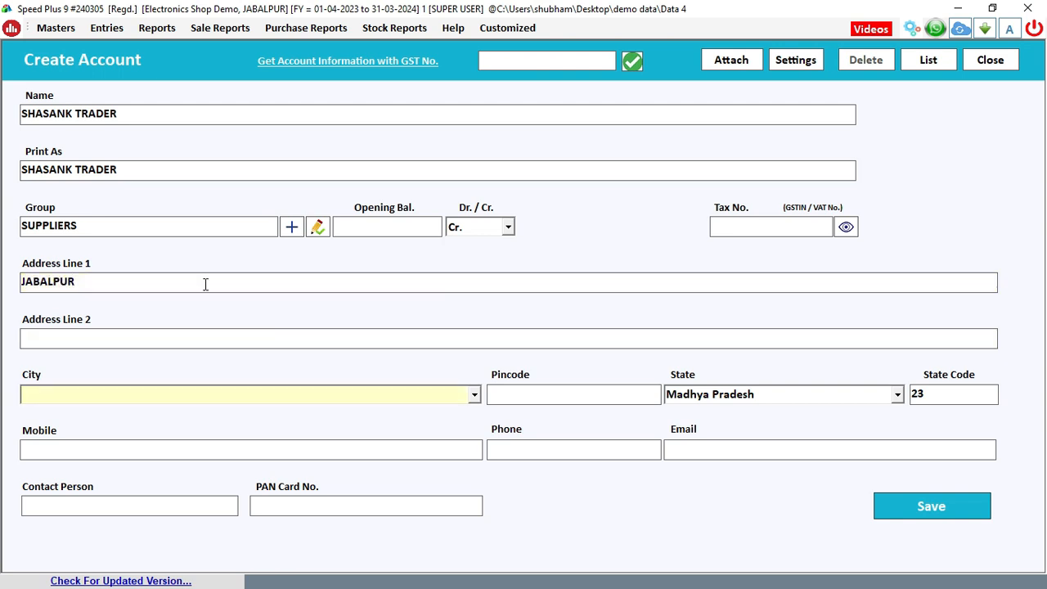
pyautogui.press('Return')
pyautogui.press('Return')
pyautogui.press('Return')
pyautogui.press('Return')
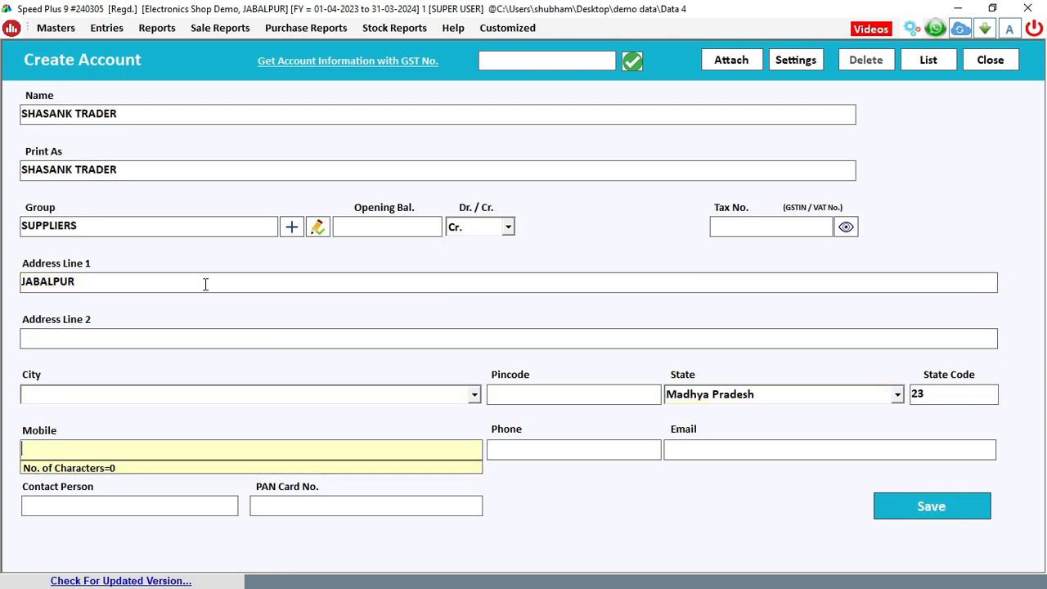
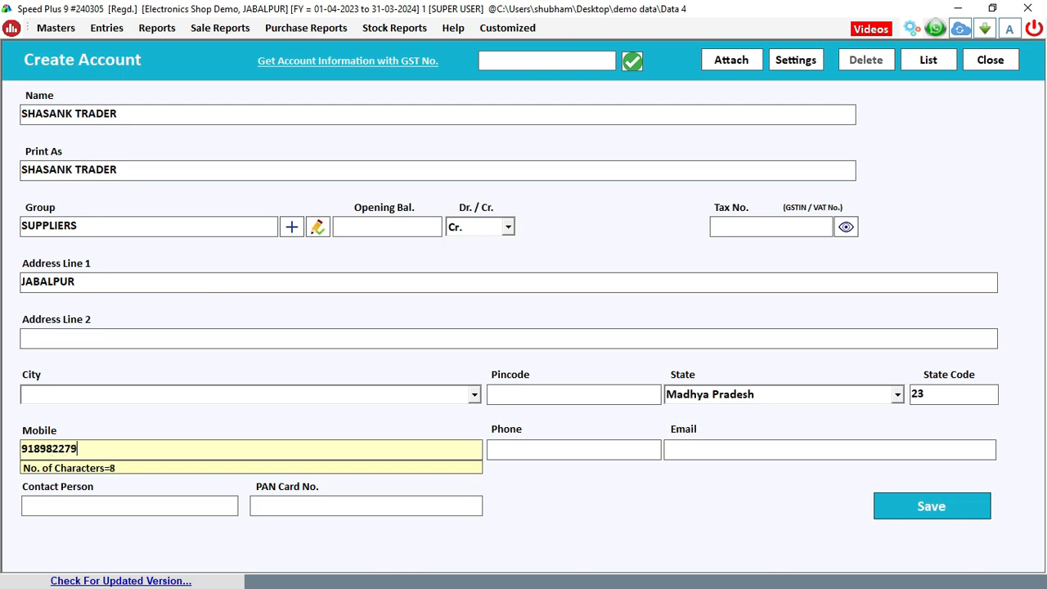
pyautogui.press('Return')
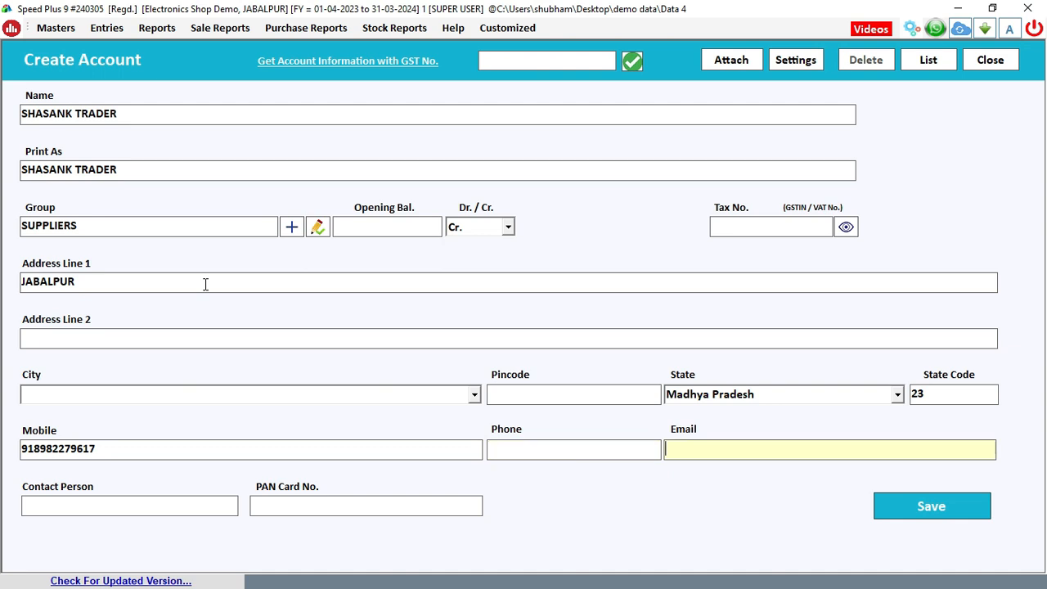
pyautogui.press('Return')
pyautogui.press('Return')
pyautogui.press('Return')
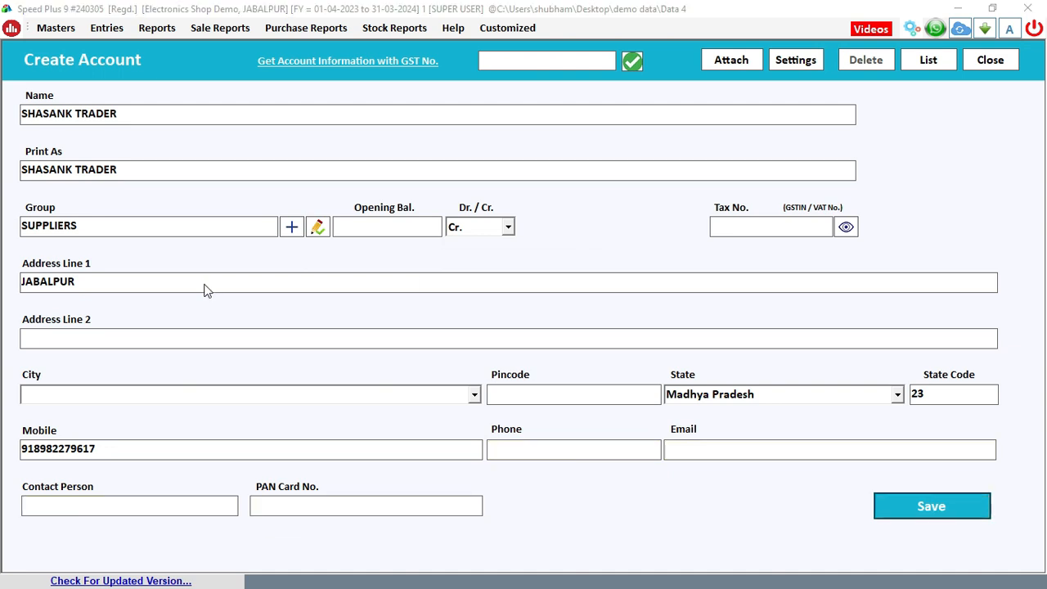
pyautogui.press('Return')
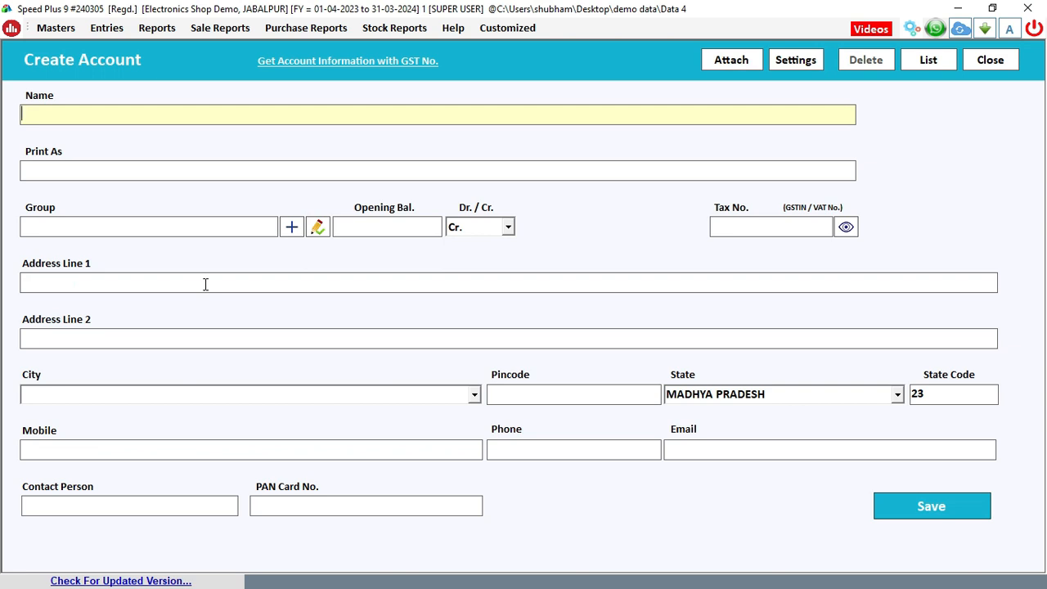
# Enter the account name MOHIT TRADERS and assign it to the CUSTOMERS group
pyautogui.write('MOHIT TRADERS')
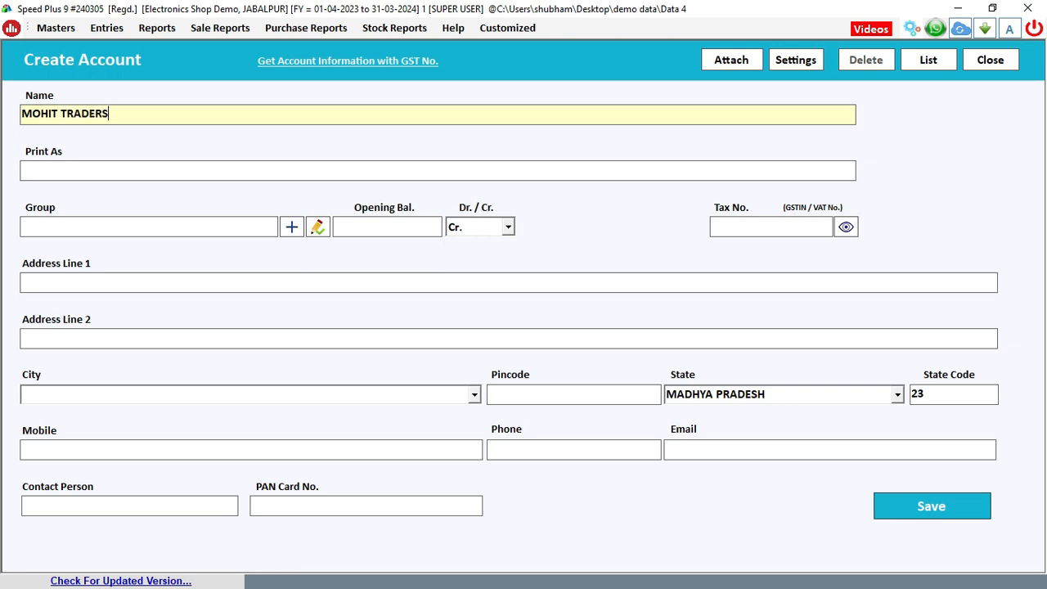
pyautogui.press('Return')
pyautogui.press('Return')
pyautogui.write('CU')
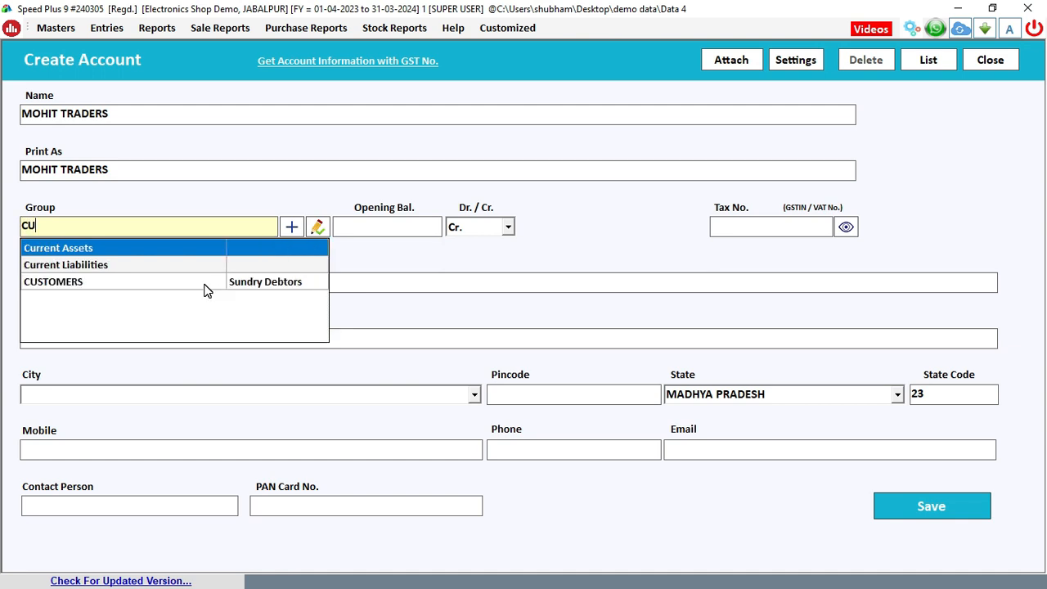
pyautogui.press('Down')
pyautogui.press('Down')
pyautogui.press('Return')
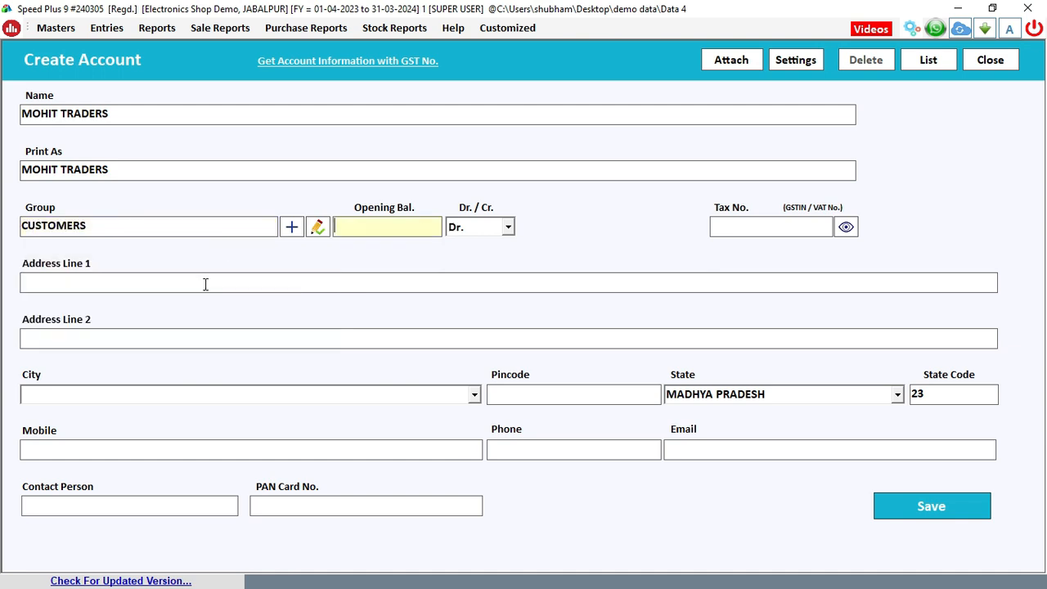
# Set city to JABALPUR, enter the mobile number, and save the customer account
pyautogui.press('Return')
pyautogui.press('Return')
pyautogui.press('Return')
pyautogui.press('Return')
pyautogui.press('Return')
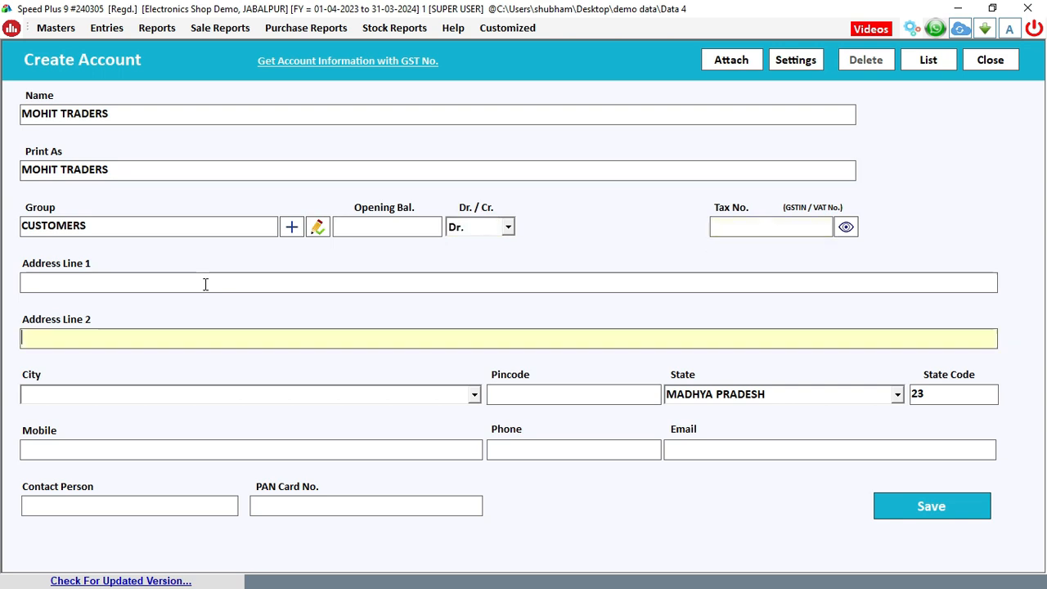
pyautogui.write('JABAL')
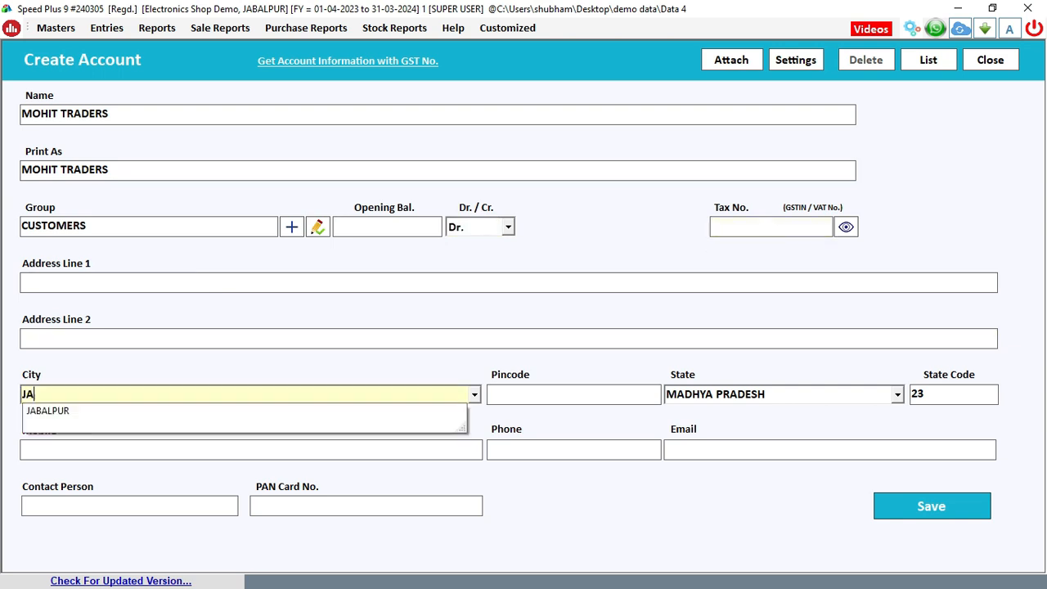
pyautogui.press('Down')
pyautogui.press('Return')
pyautogui.press('Return')
pyautogui.press('Return')
pyautogui.press('Return')
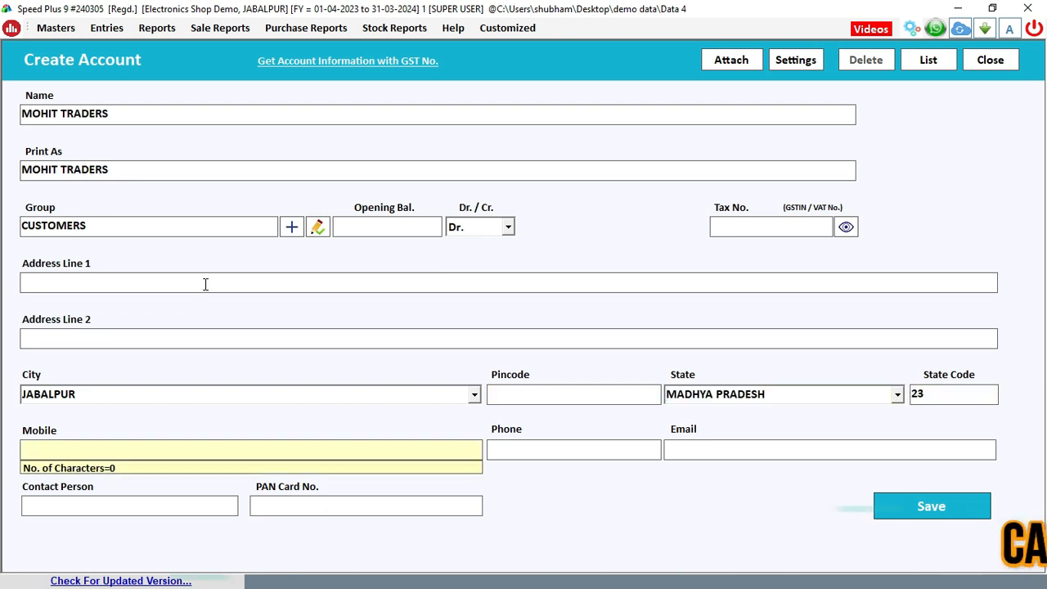
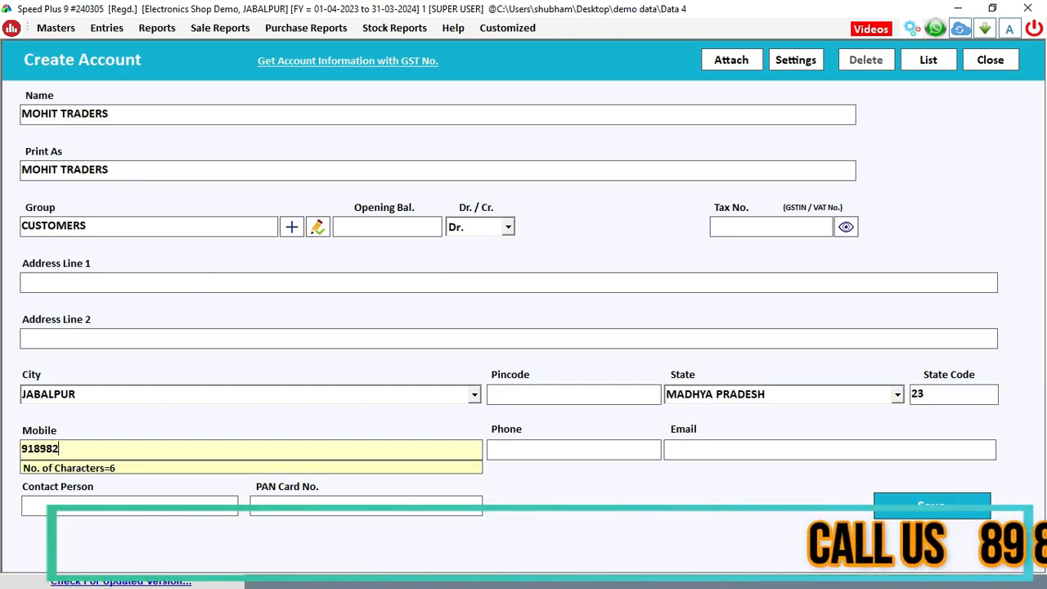
pyautogui.press('Return')
pyautogui.press('Return')
pyautogui.press('Return')
pyautogui.press('Return')
pyautogui.press('Return')
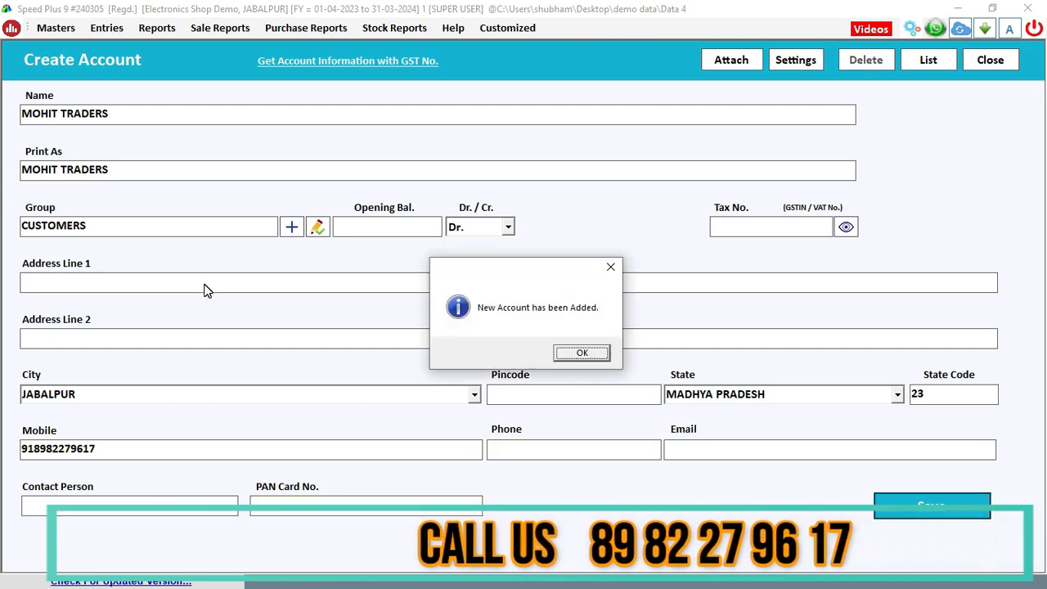
pyautogui.click(571, 354)
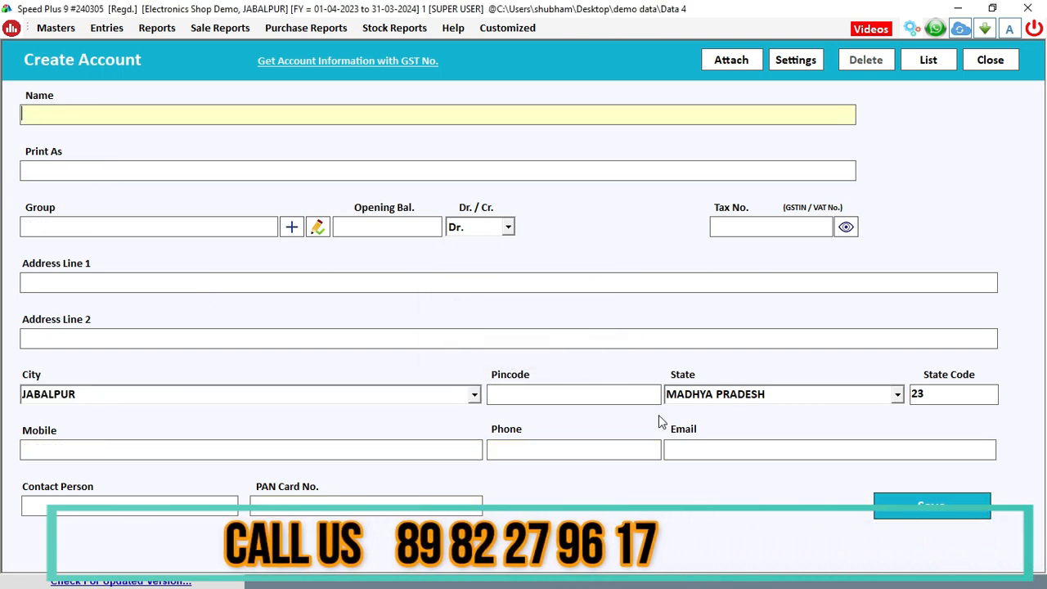
# Close Create Account and open a new Purchase bill dated 09-03-2024
pyautogui.click(990, 60)
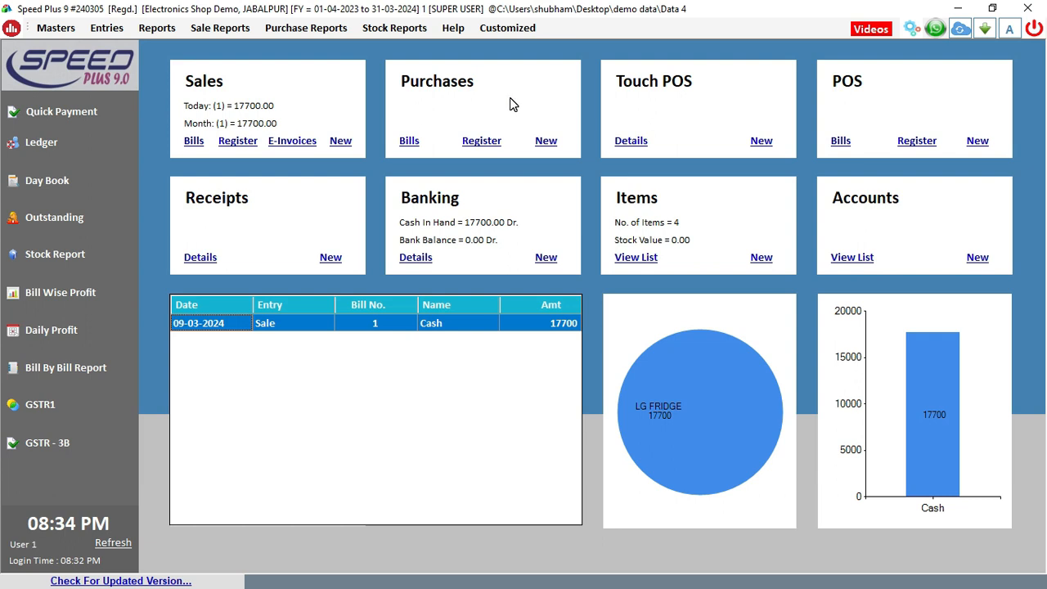
pyautogui.click(548, 143)
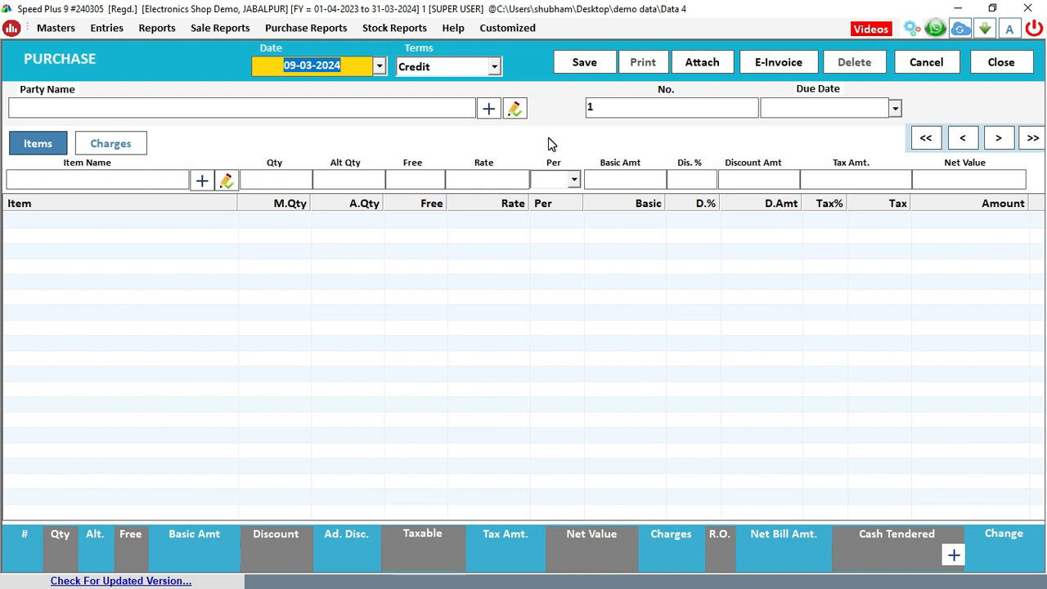
# Keep Credit terms, choose SHASANK TRADER as party, and set bill number 1254
pyautogui.press('Return')
pyautogui.press('Up')
pyautogui.press('Down')
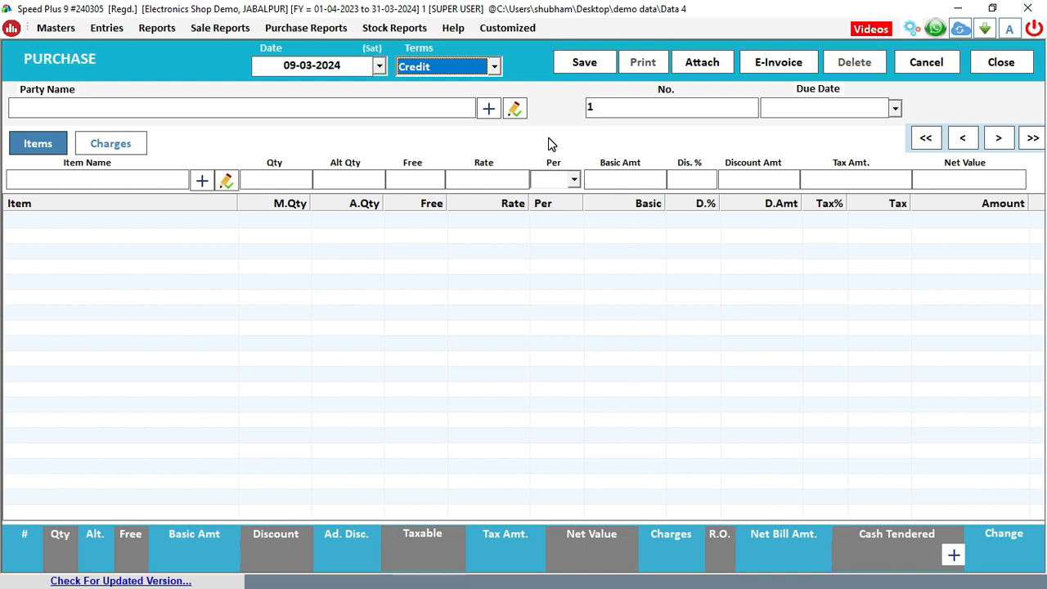
pyautogui.press('Return')
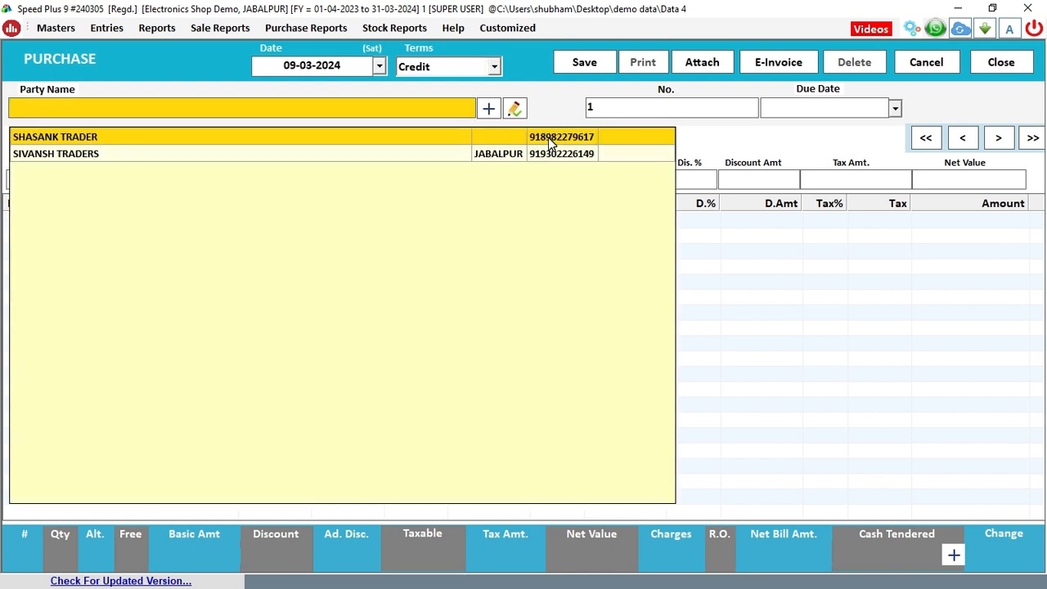
pyautogui.press('Return')
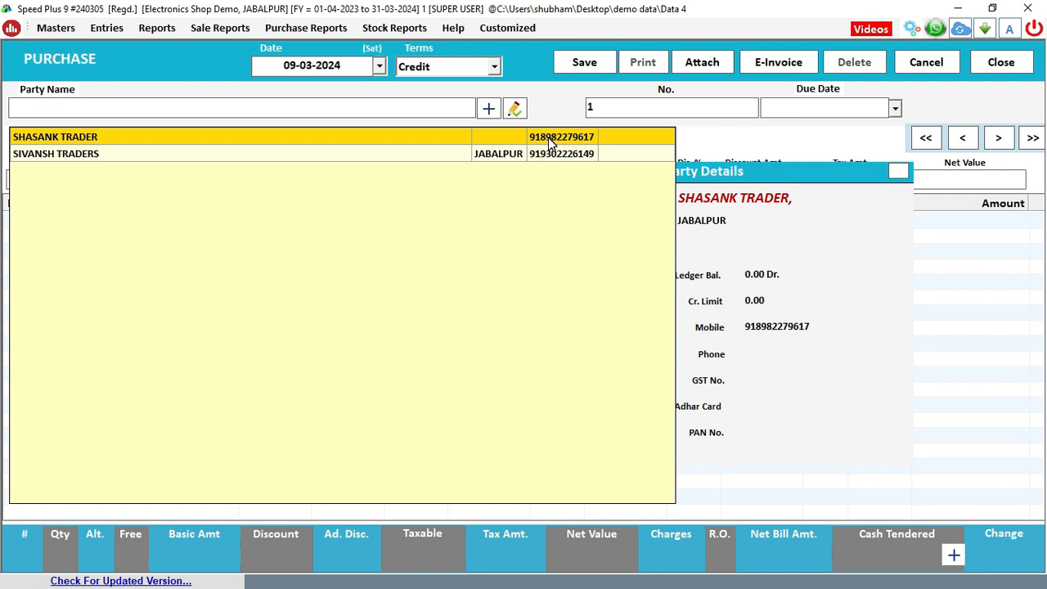
pyautogui.press('Return')
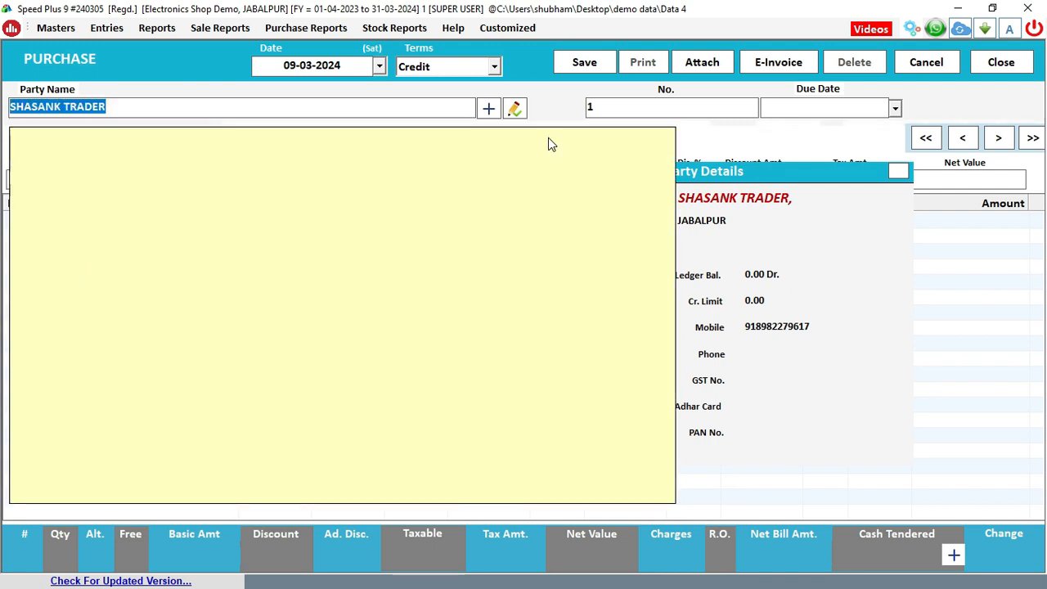
pyautogui.press('Return')
pyautogui.write('1254')
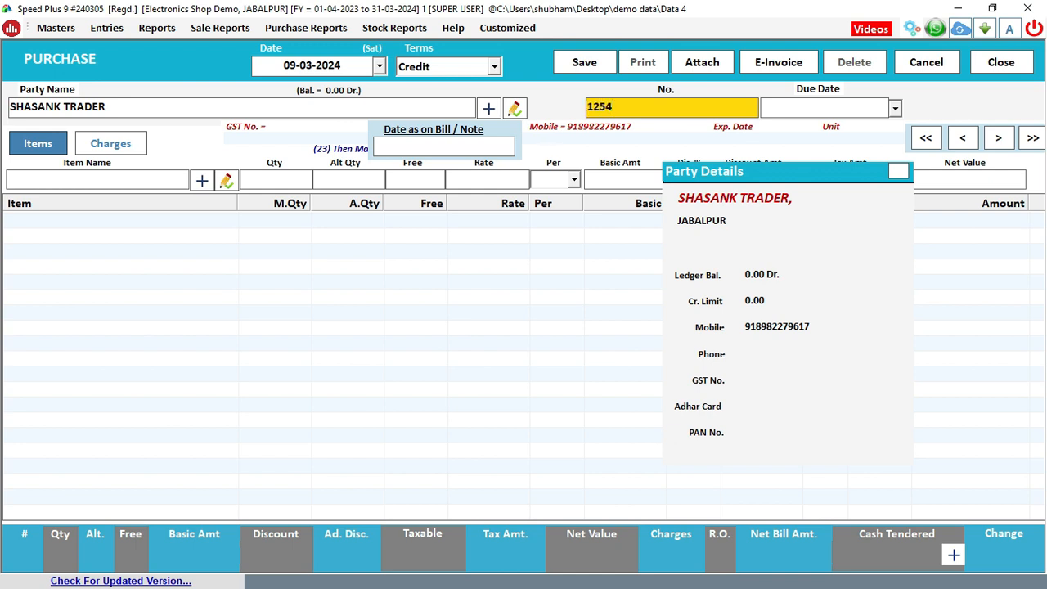
pyautogui.press('Return')
pyautogui.press('Return')
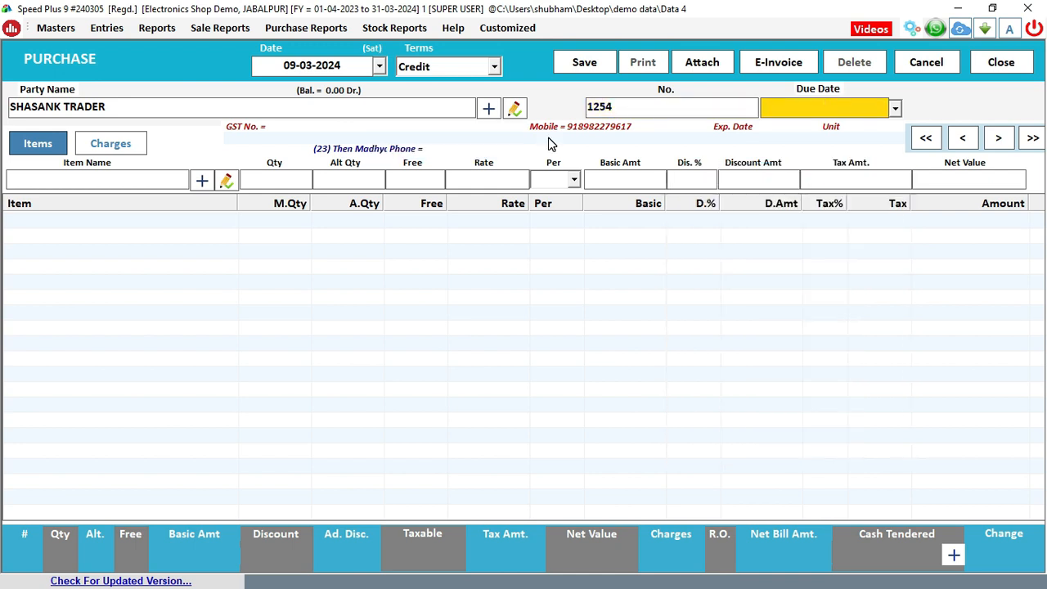
pyautogui.press('Return')
pyautogui.press('Return')
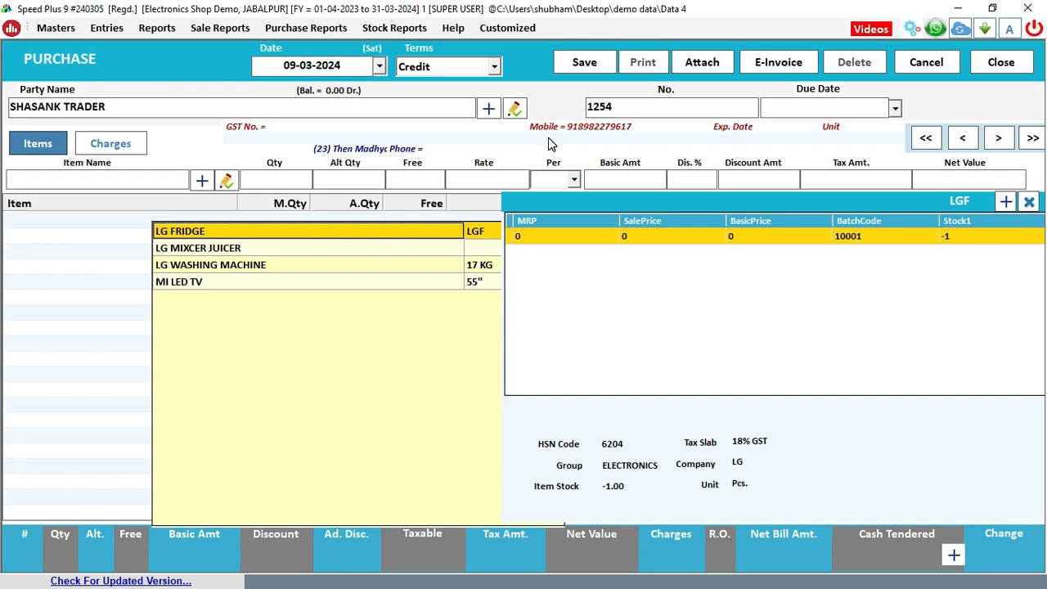
# Add LG MIXCER JUICER with its batch to the bill at quantity 4
pyautogui.press('Down')
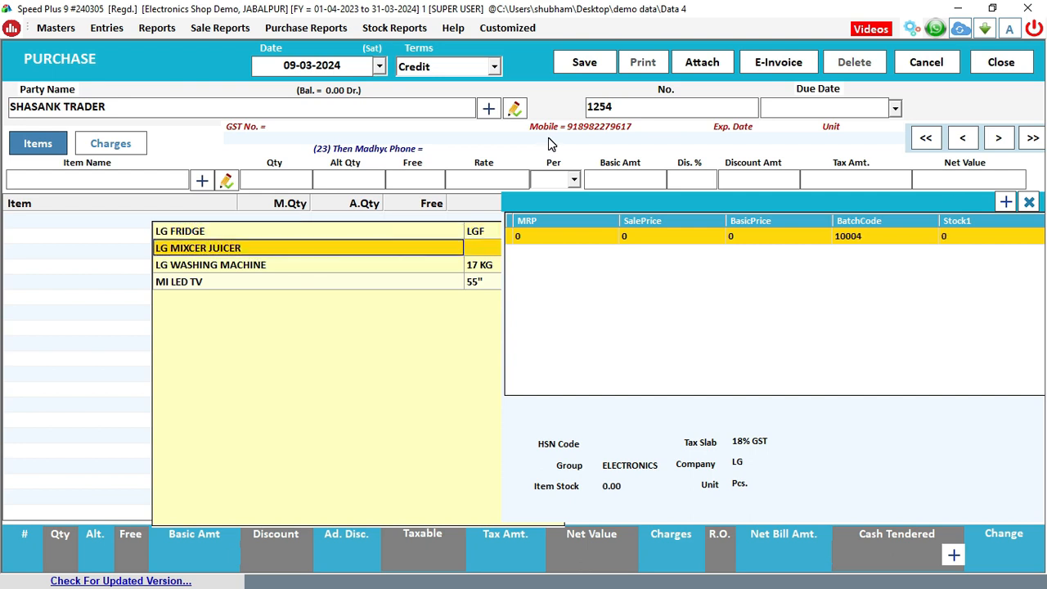
pyautogui.click(602, 496)
pyautogui.click(979, 238)
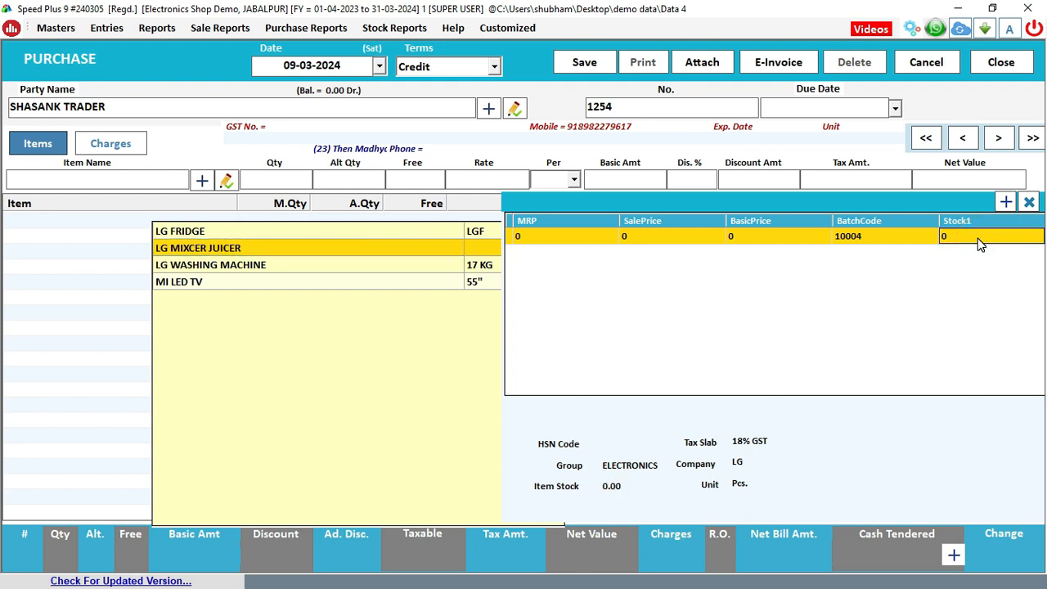
pyautogui.press('Return')
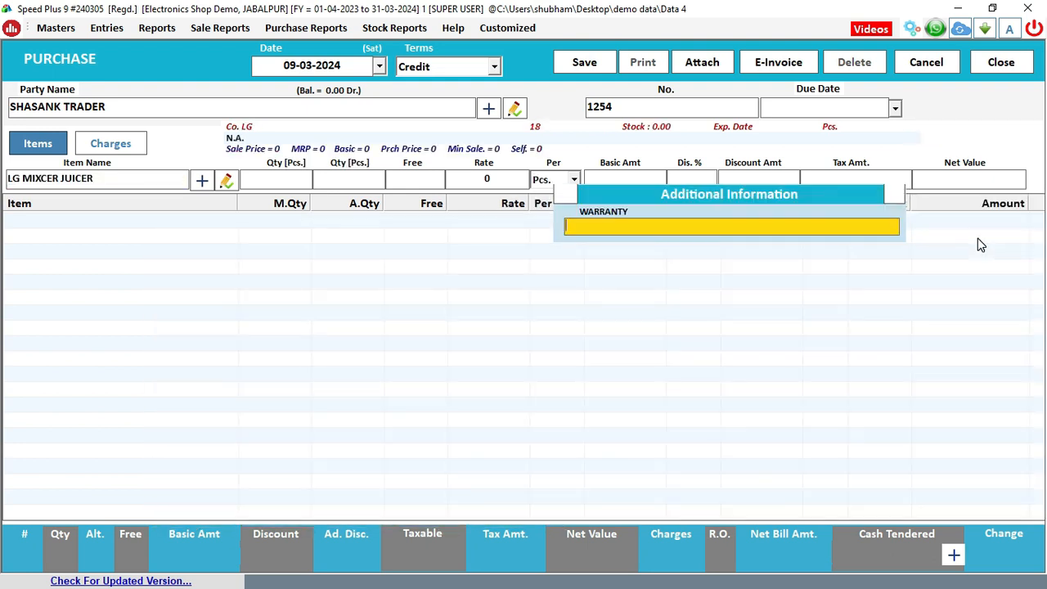
pyautogui.press('Return')
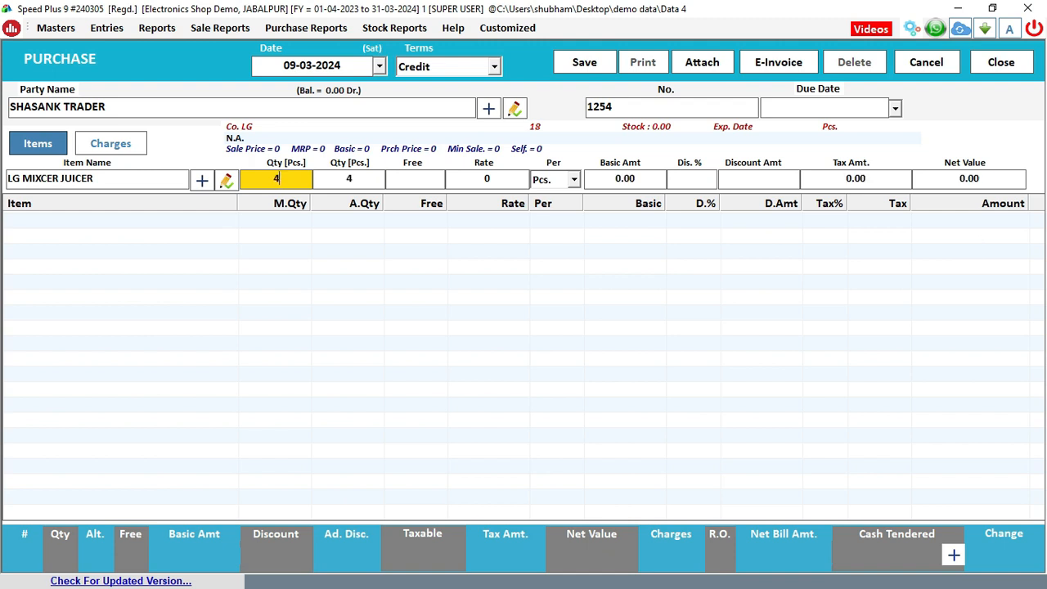
pyautogui.press('Return')
# Record serials 1243, 123456, 4567, 4562 and enter rate 5000
pyautogui.press('Return')
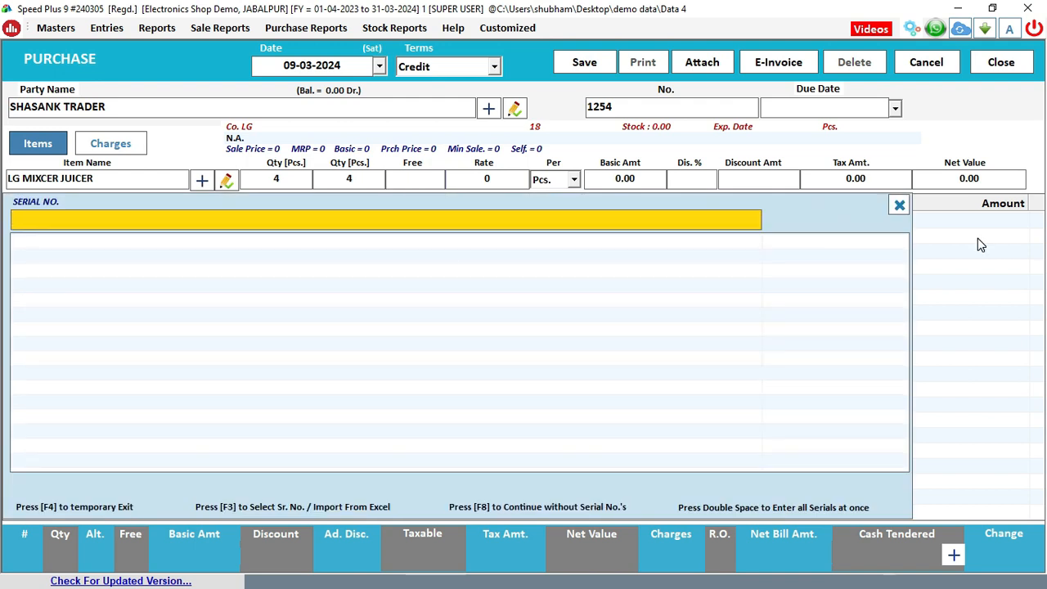
pyautogui.write('1243')
pyautogui.press('Return')
pyautogui.write('123456')
pyautogui.press('Return')
pyautogui.write('4567')
pyautogui.press('Return')
pyautogui.write('4562')
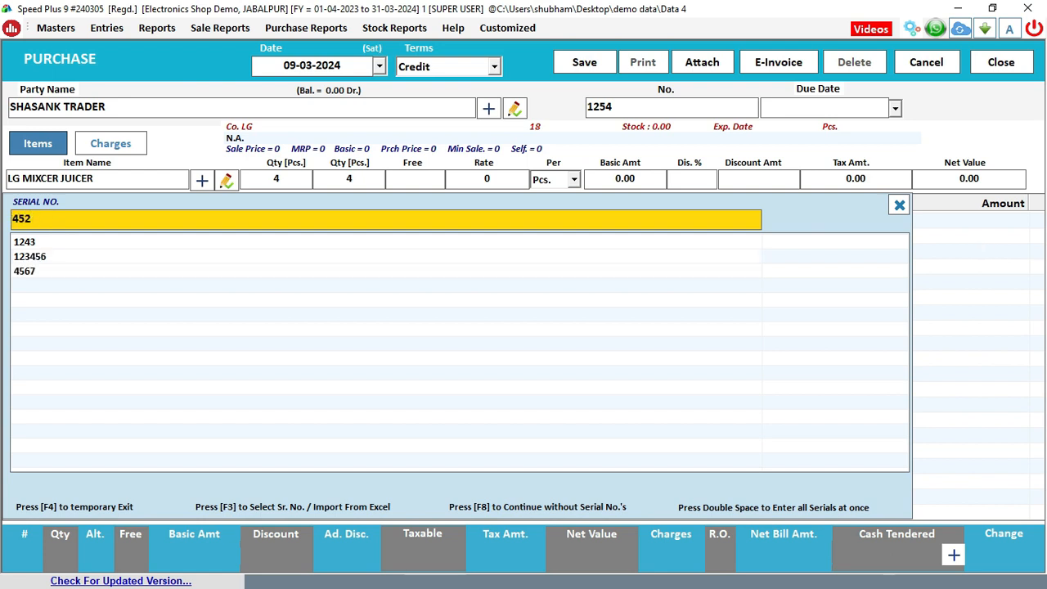
pyautogui.press('Return')
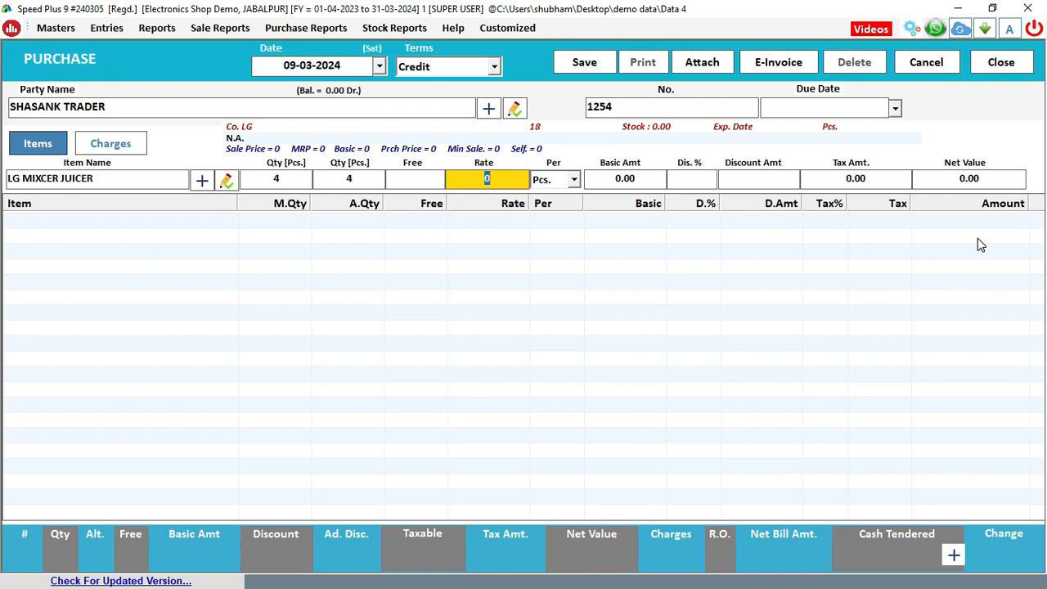
pyautogui.write('5000')
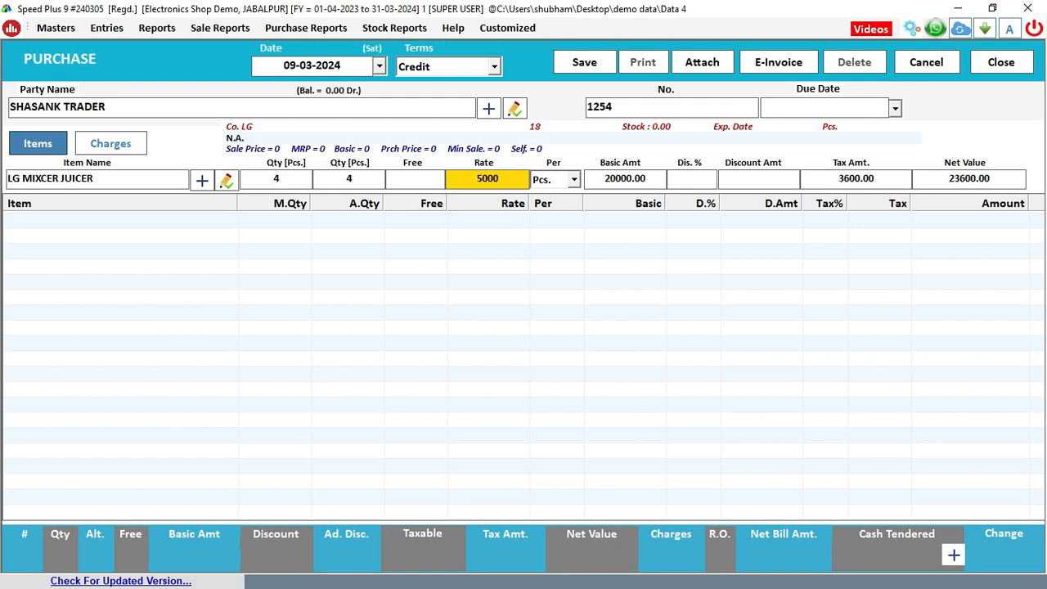
# Add the LG MIXCER JUICER line, then start an MI LED TV line with quantity 3
pyautogui.press('Return')
pyautogui.press('Return')
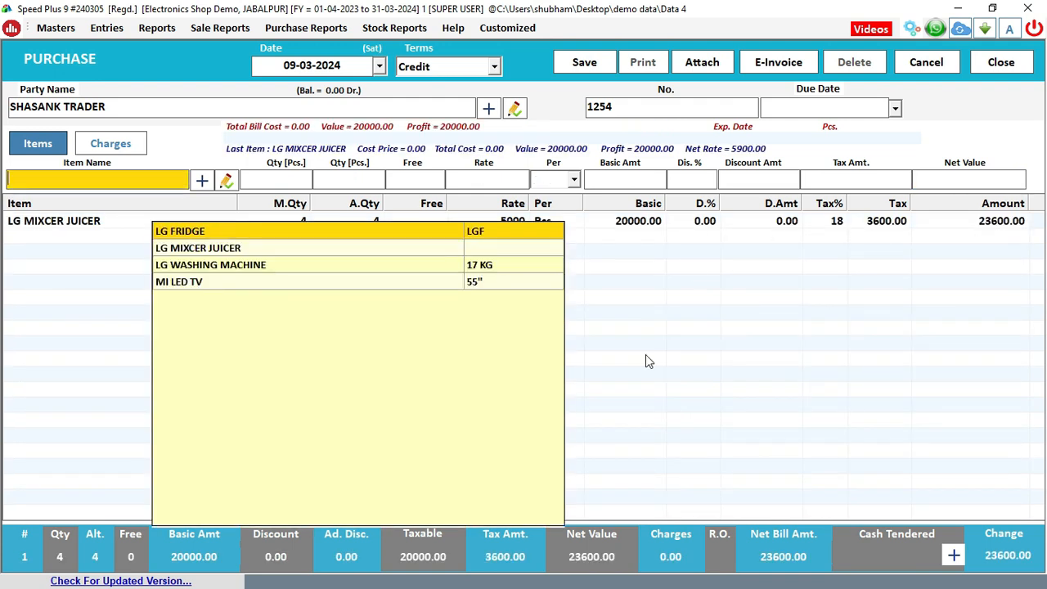
pyautogui.click(217, 288)
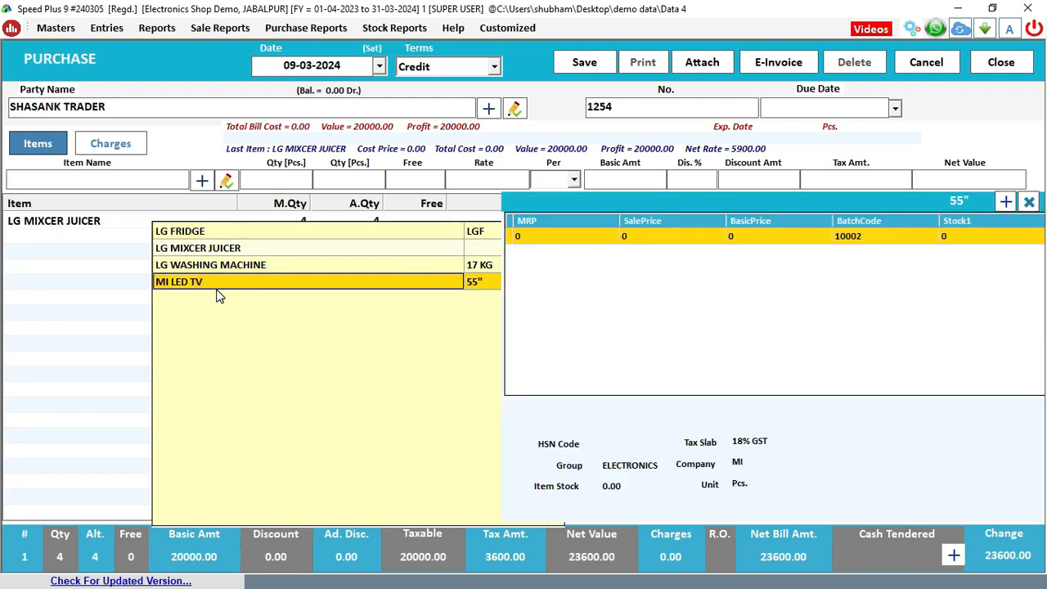
pyautogui.press('Return')
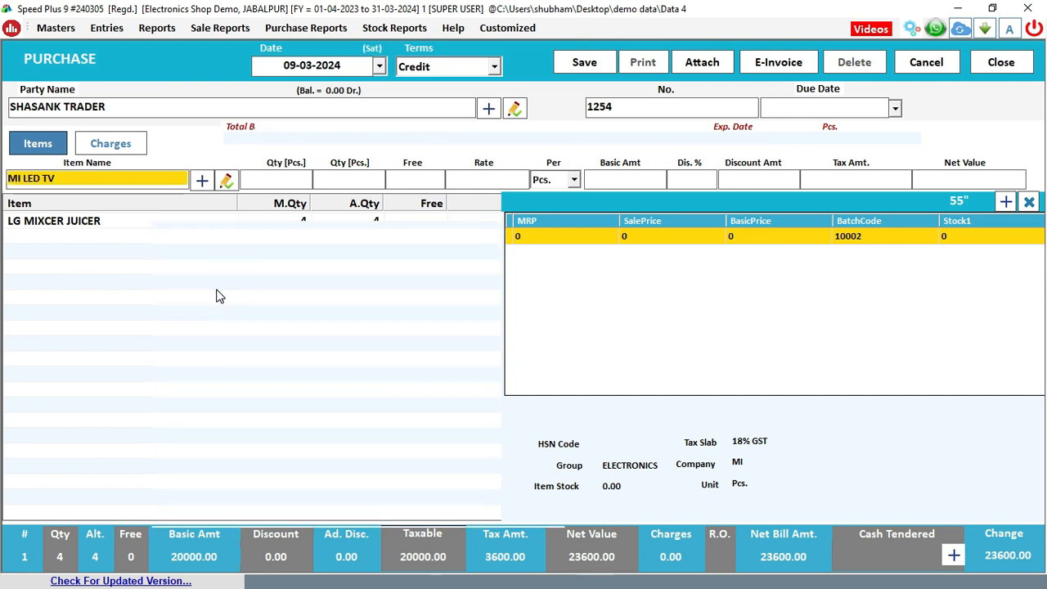
pyautogui.press('Return')
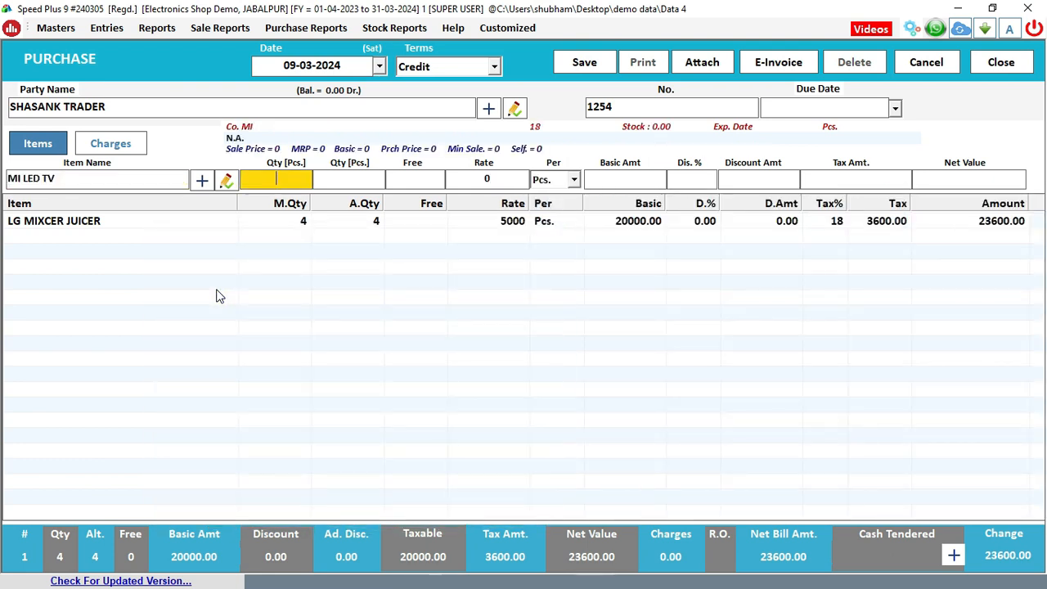
pyautogui.write('3')
pyautogui.press('Return')
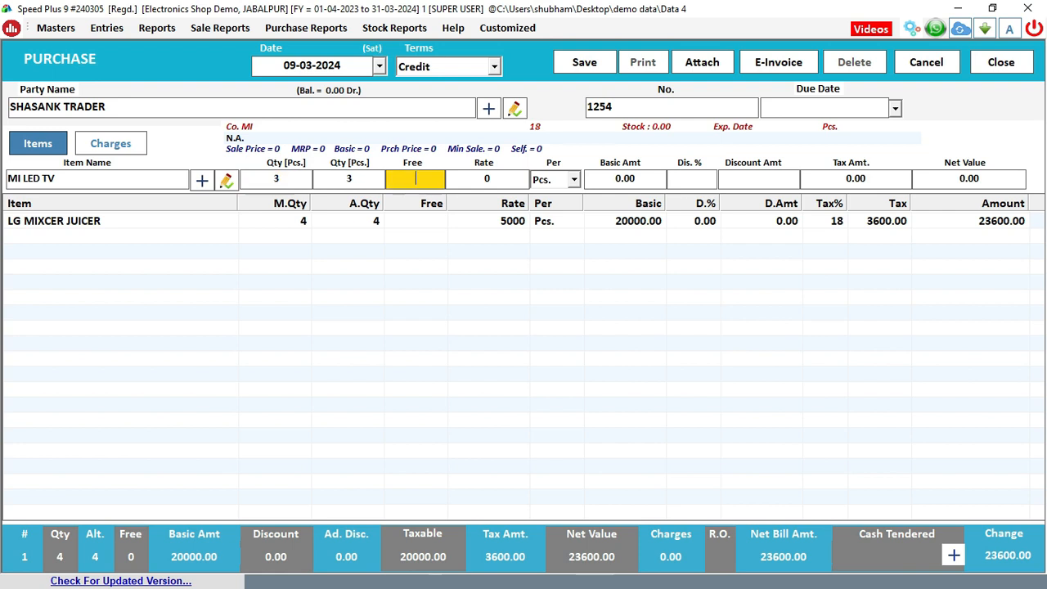
# Record MI LED TV serials 123456, 47856, 1524 at rate 45000
pyautogui.press('Return')
pyautogui.write('123456')
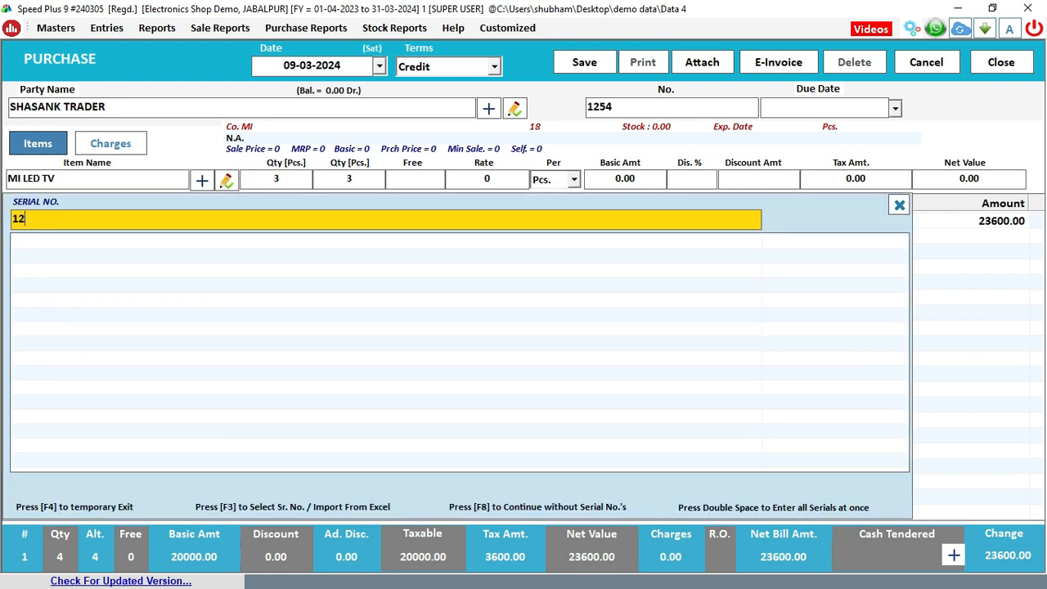
pyautogui.press('Return')
pyautogui.write('47856')
pyautogui.press('Return')
pyautogui.write('1524')
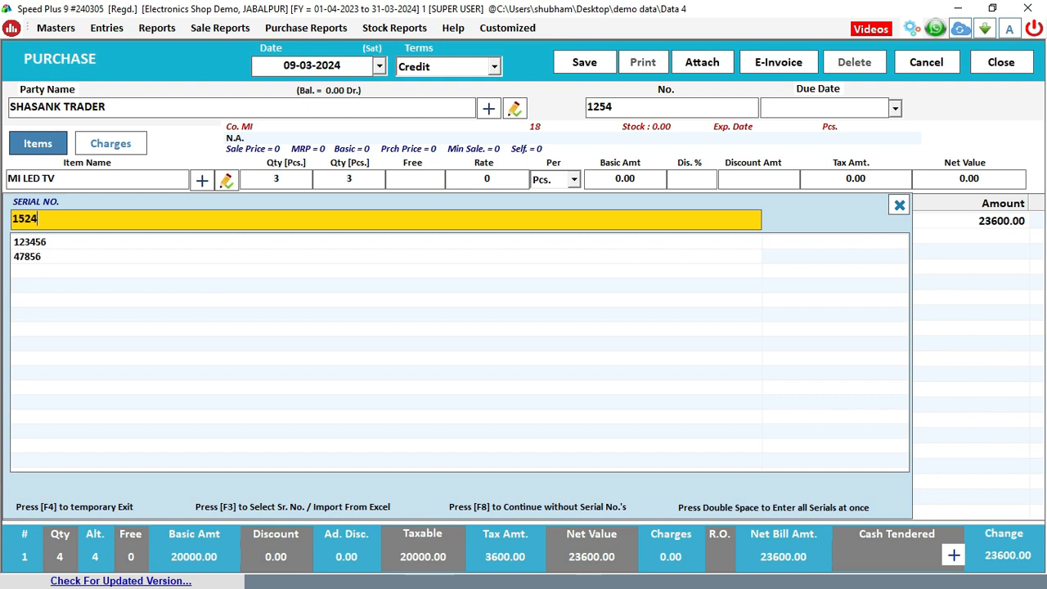
pyautogui.press('Return')
pyautogui.write('45')
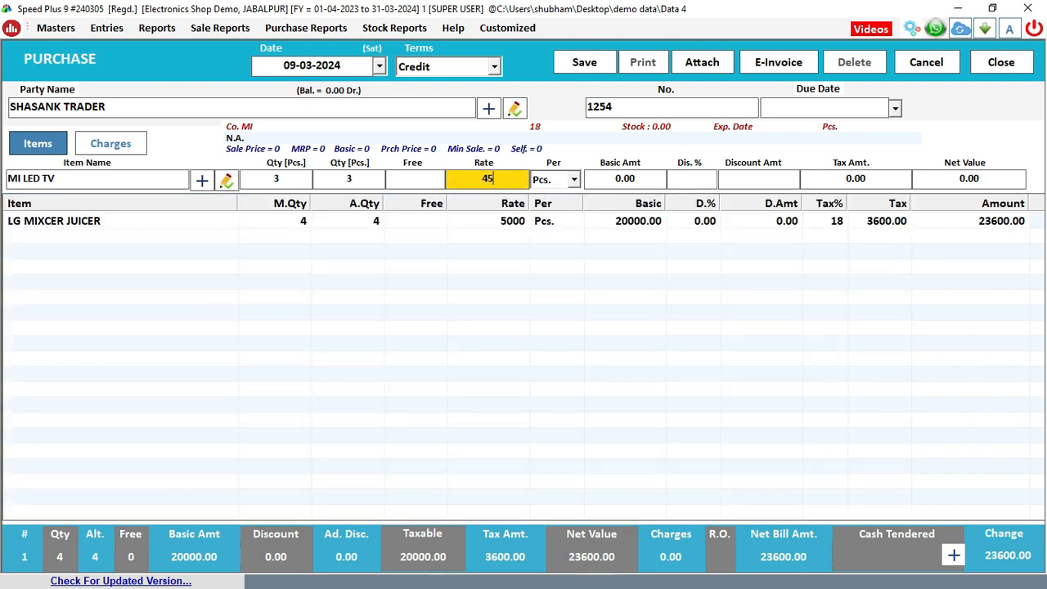
pyautogui.write('000')
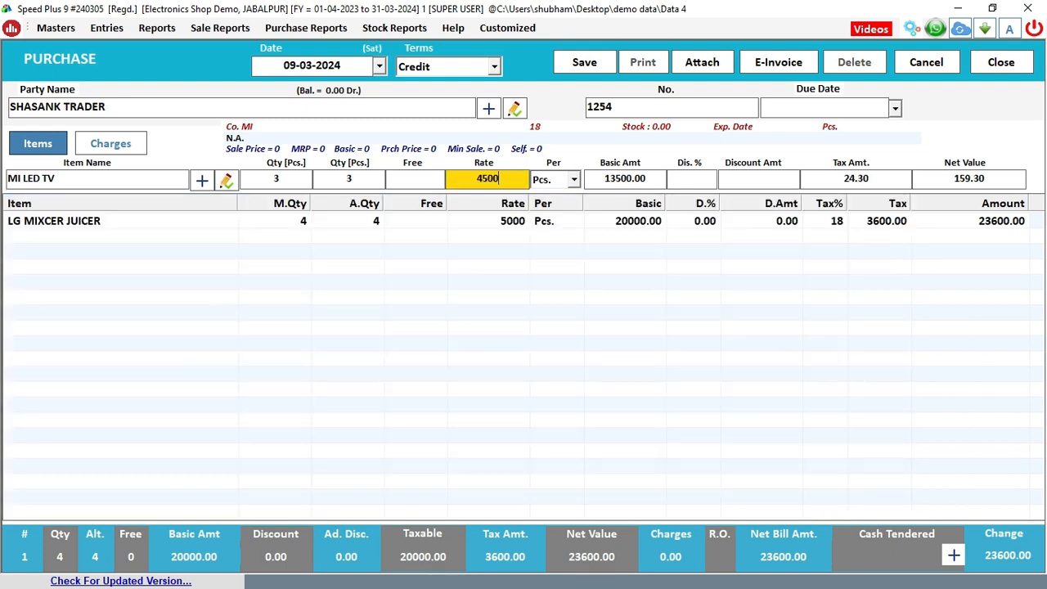
pyautogui.press('Return')
pyautogui.press('Return')
pyautogui.press('Return')
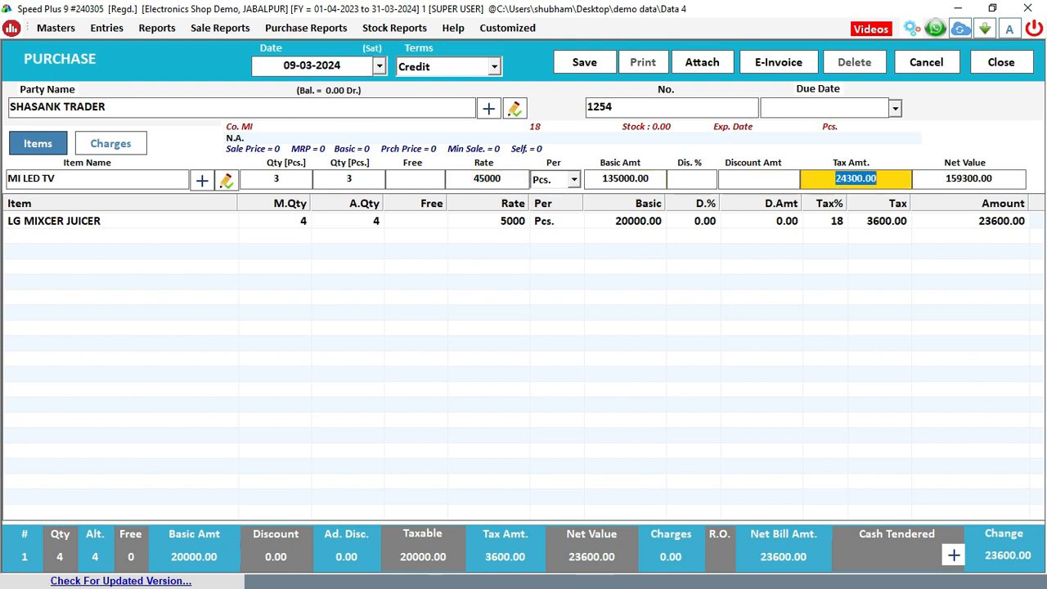
pyautogui.press('Return')
pyautogui.press('Return')
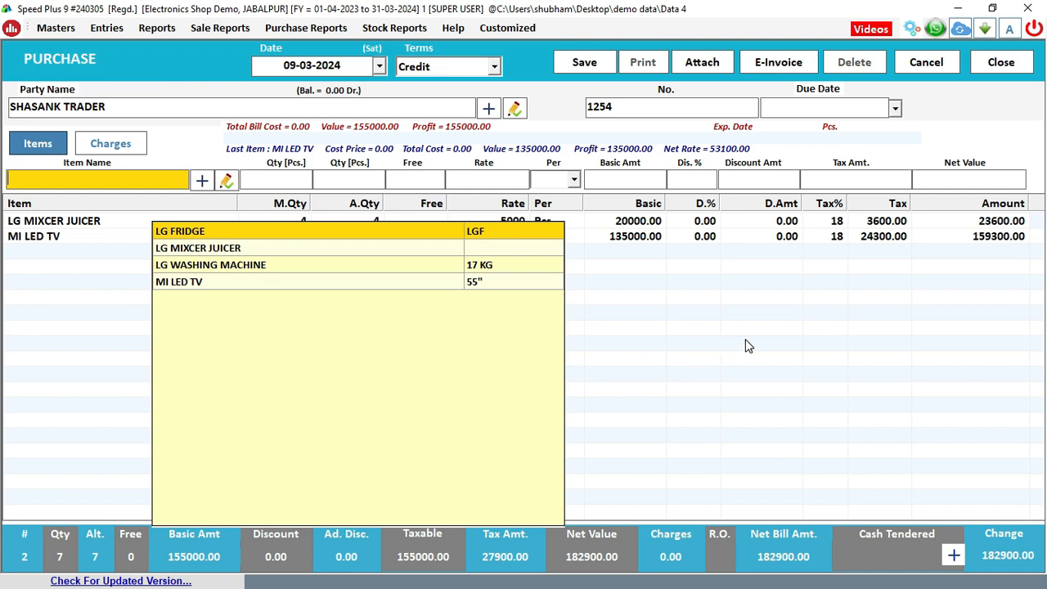
# Add a 5% Discount charge to the purchase bill
pyautogui.click(132, 145)
pyautogui.click(145, 183)
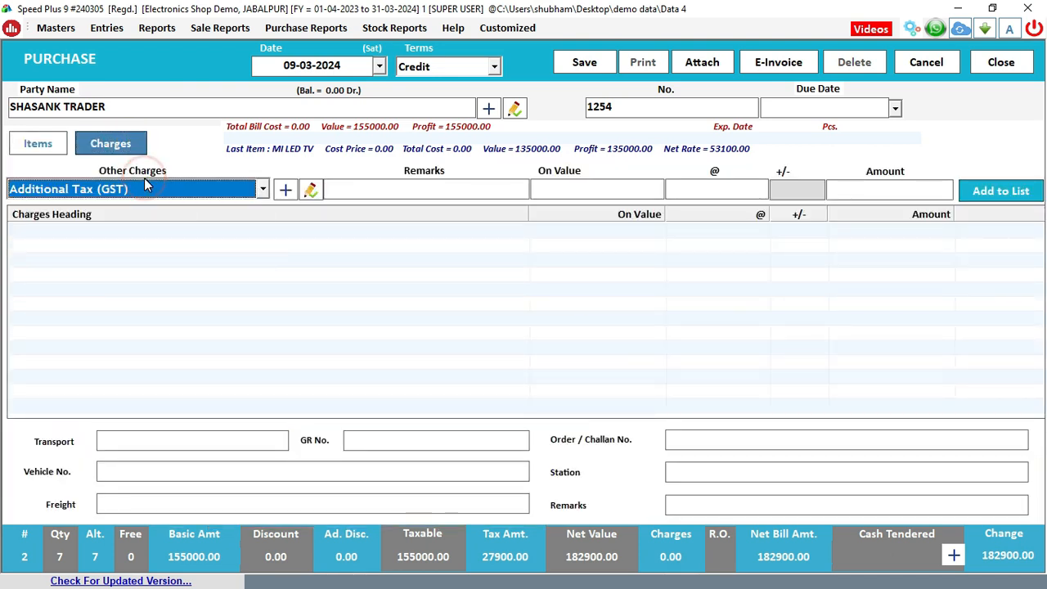
pyautogui.press('d')
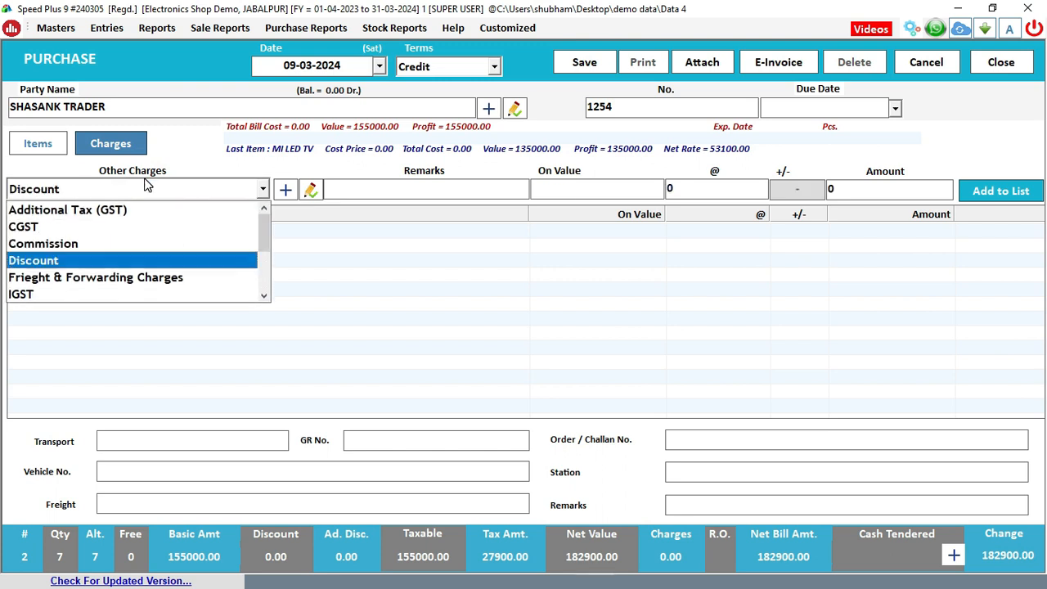
pyautogui.press('Return')
pyautogui.press('Return')
pyautogui.press('Return')
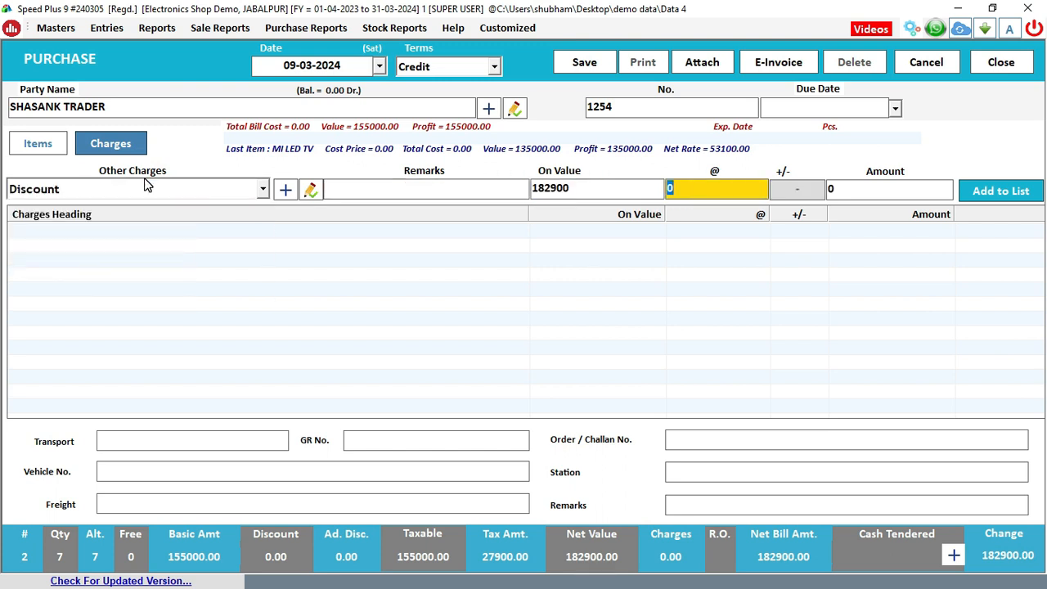
pyautogui.press('Return')
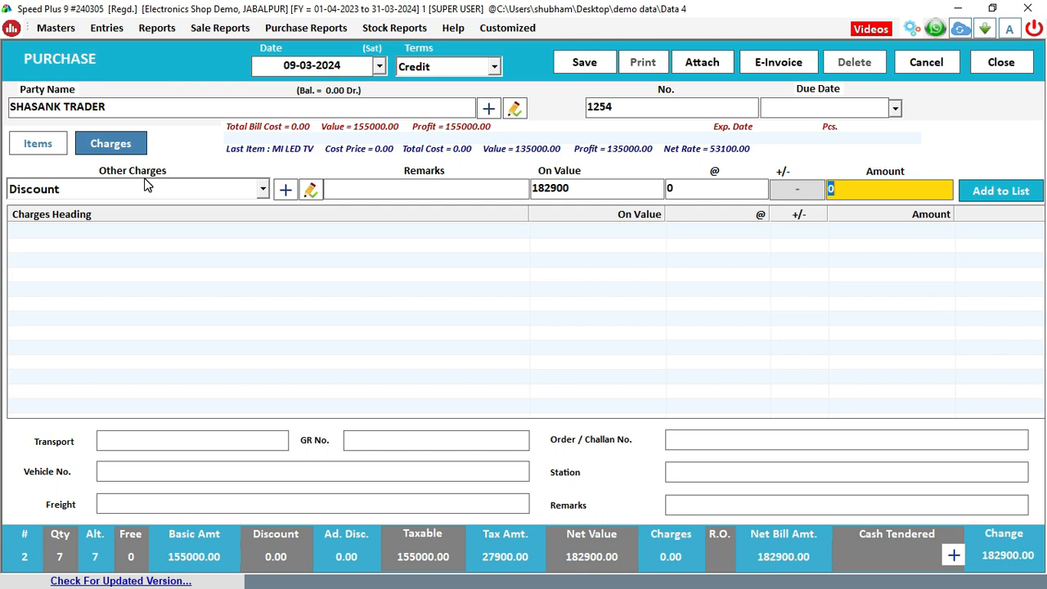
pyautogui.hotkey('shift', 'Tab')
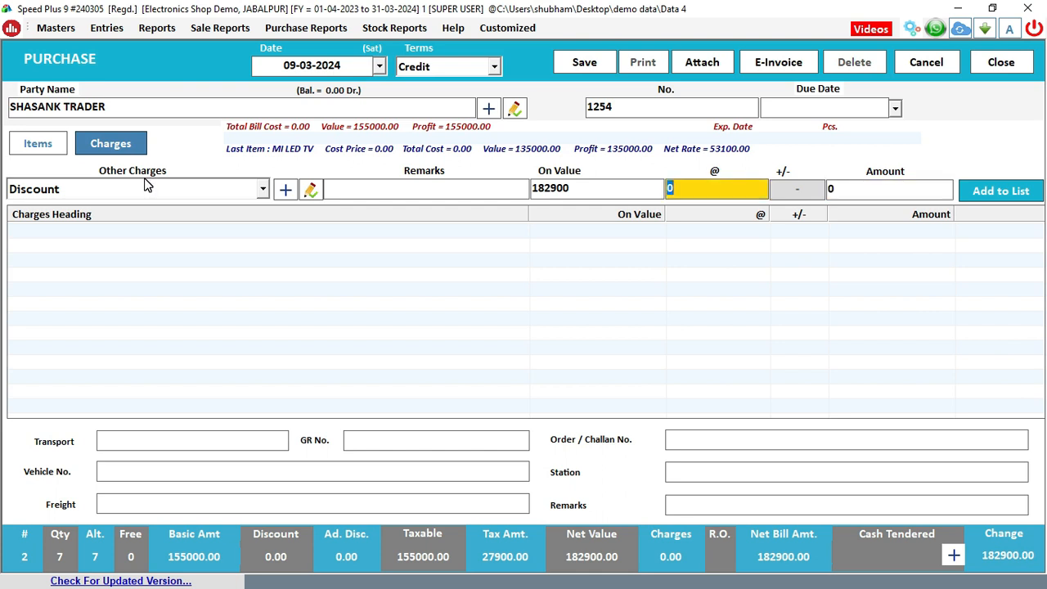
pyautogui.write('5')
pyautogui.press('Return')
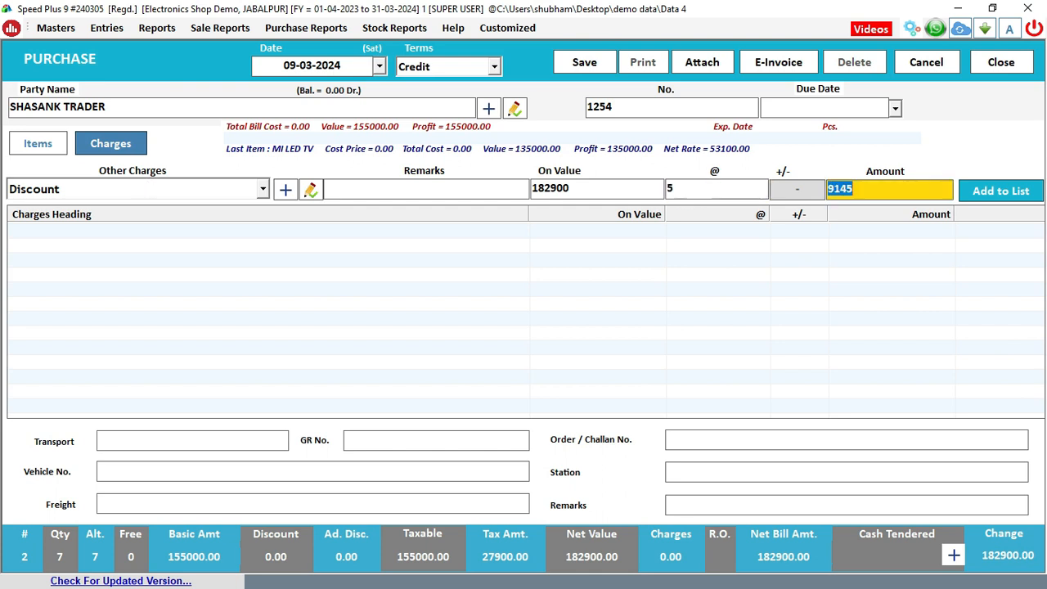
pyautogui.press('Return')
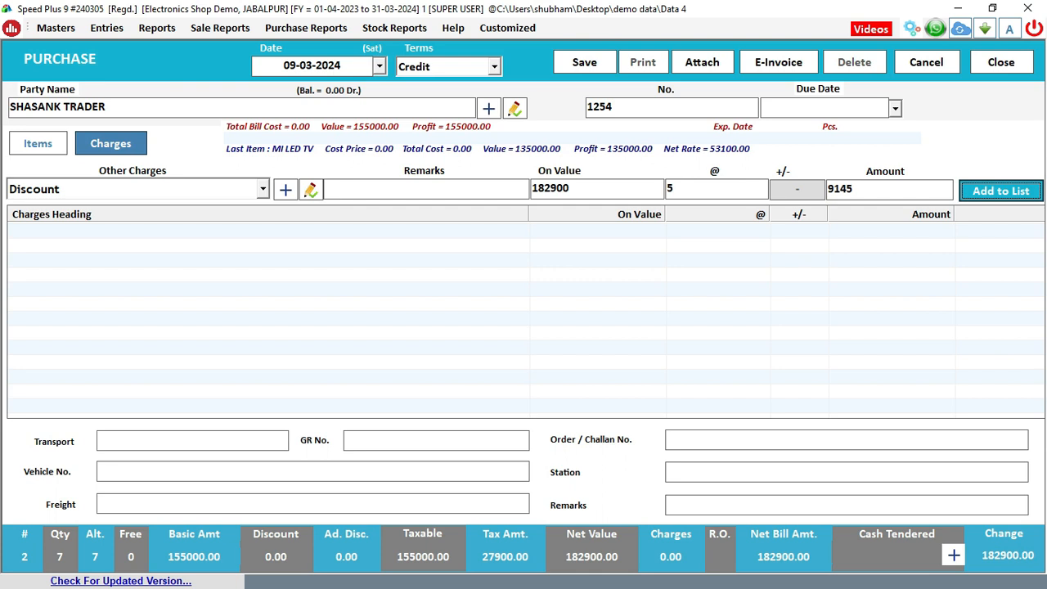
pyautogui.press('Return')
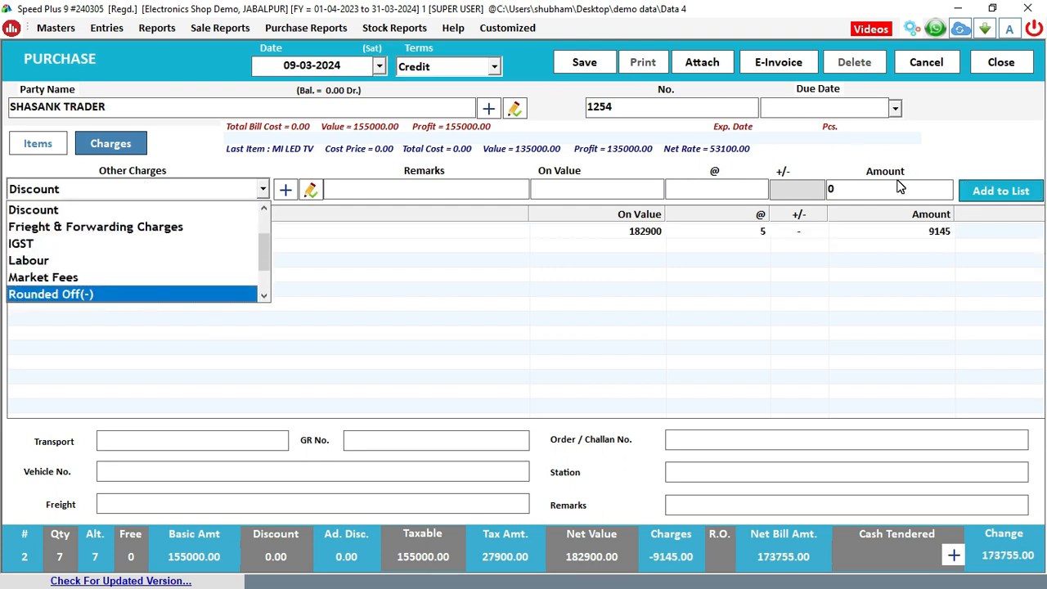
# Add Frieght & Forwarding Charges of 1000 to the bill
pyautogui.click(118, 231)
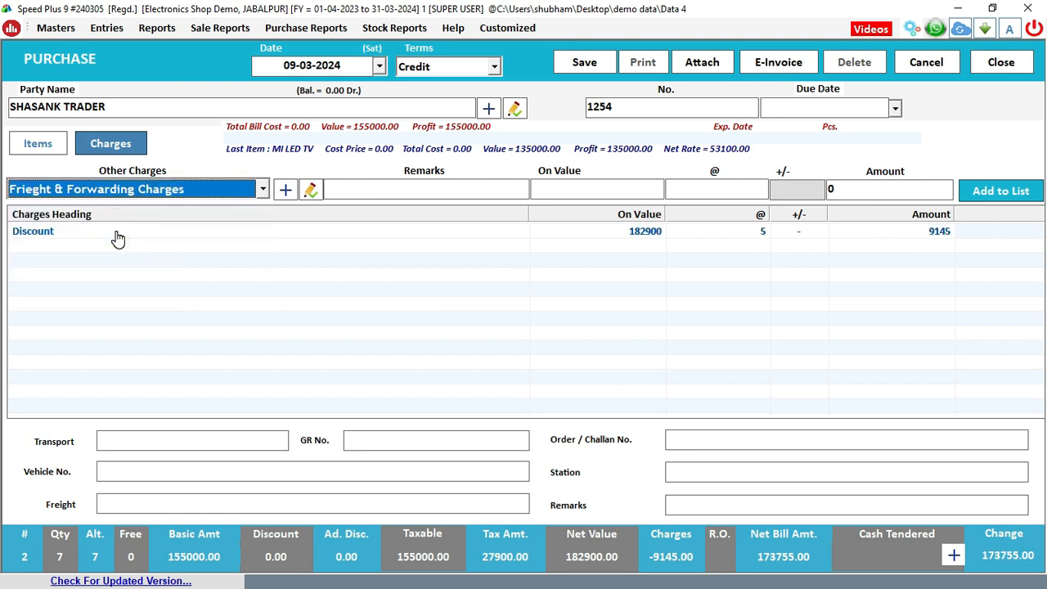
pyautogui.press('Return')
pyautogui.press('Return')
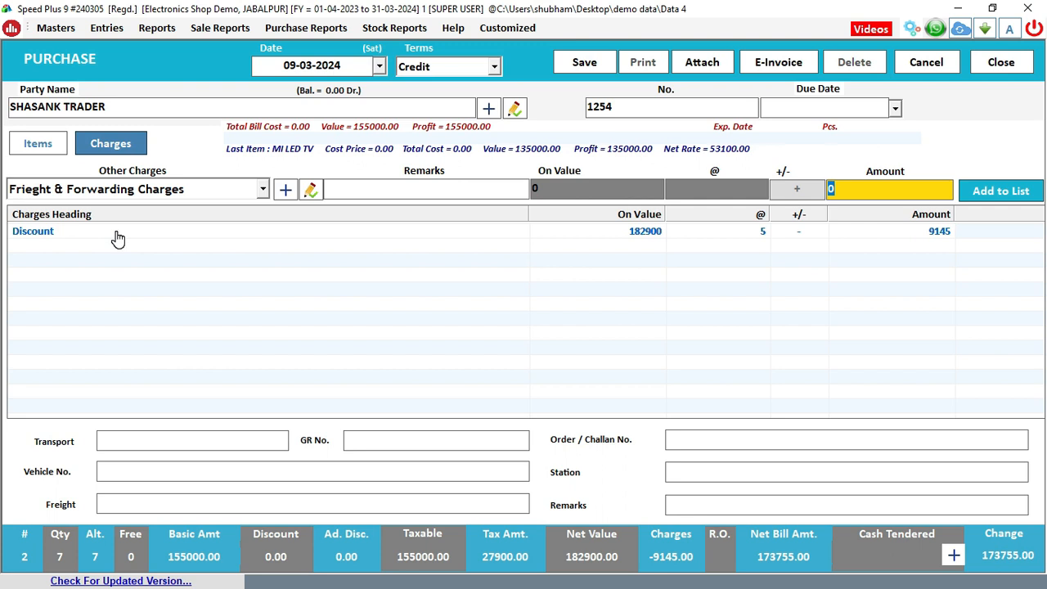
pyautogui.write('1000')
pyautogui.press('Return')
pyautogui.press('Return')
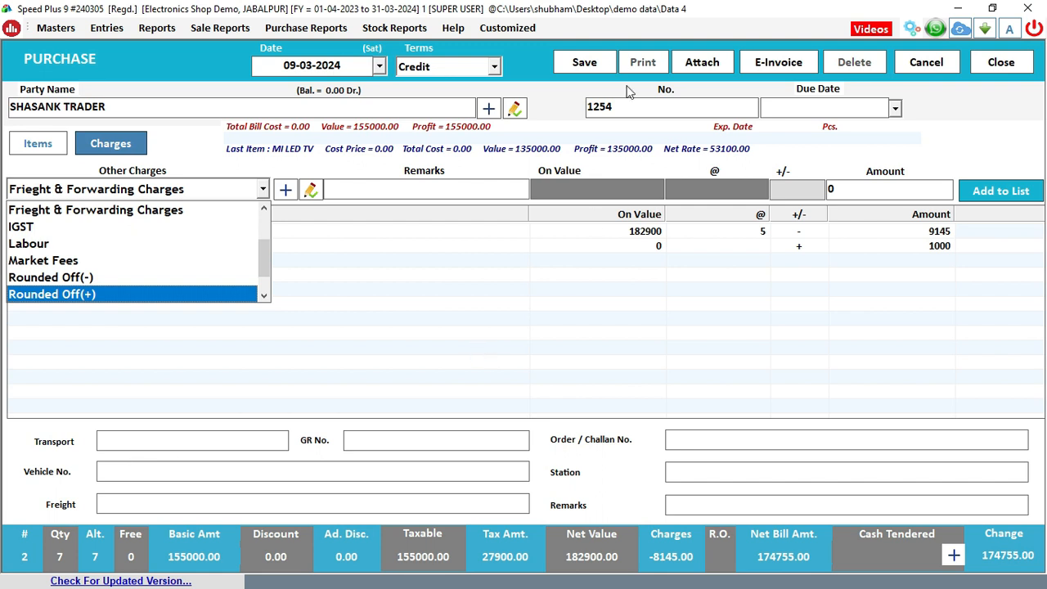
pyautogui.click(600, 65)
# Save purchase bill 1254, close the form, and refresh the dashboard figures
pyautogui.click(601, 65)
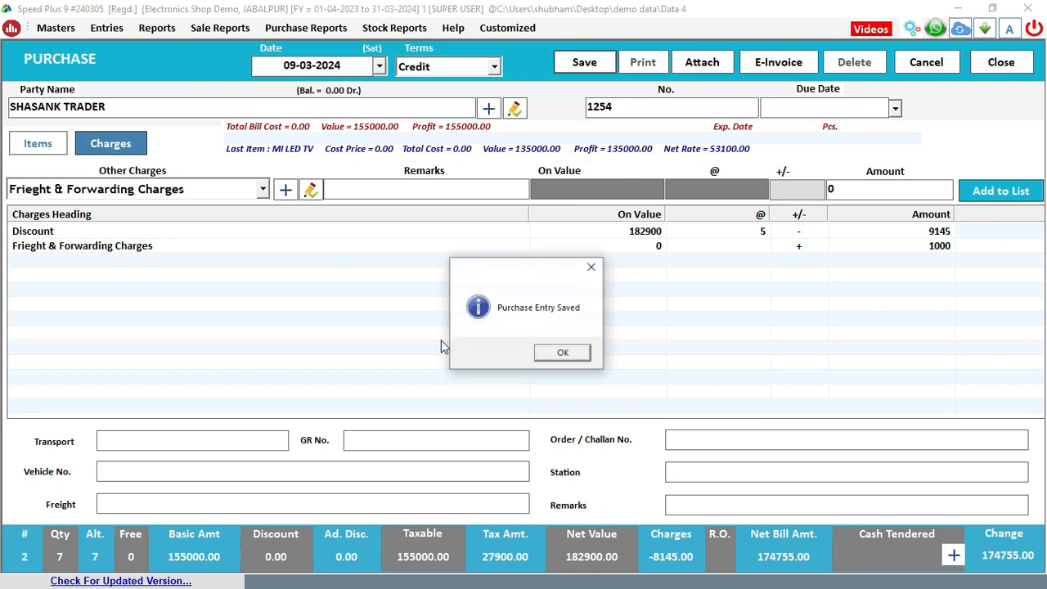
pyautogui.click(571, 353)
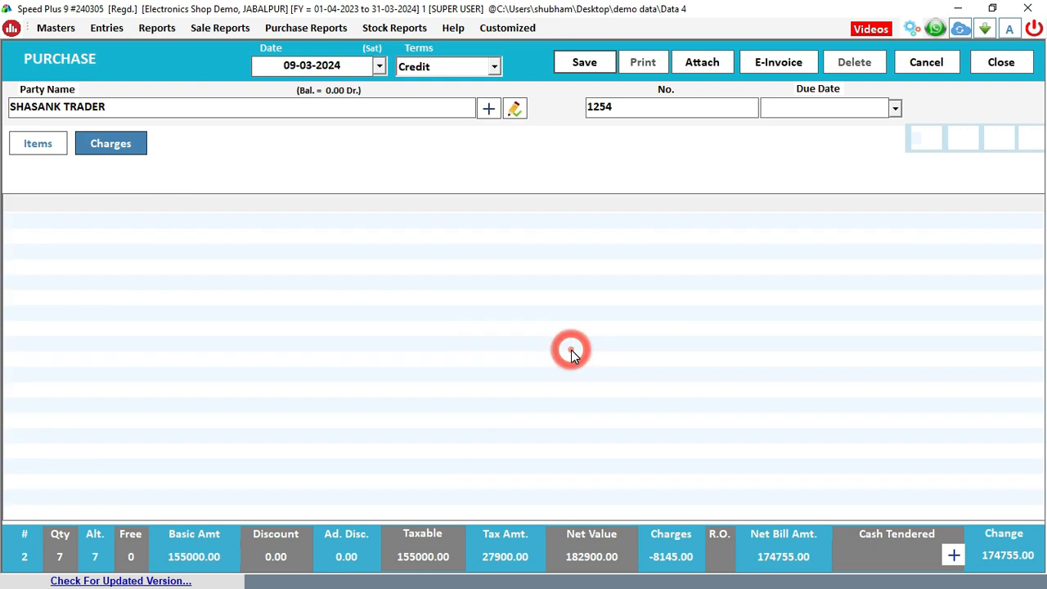
pyautogui.click(1001, 63)
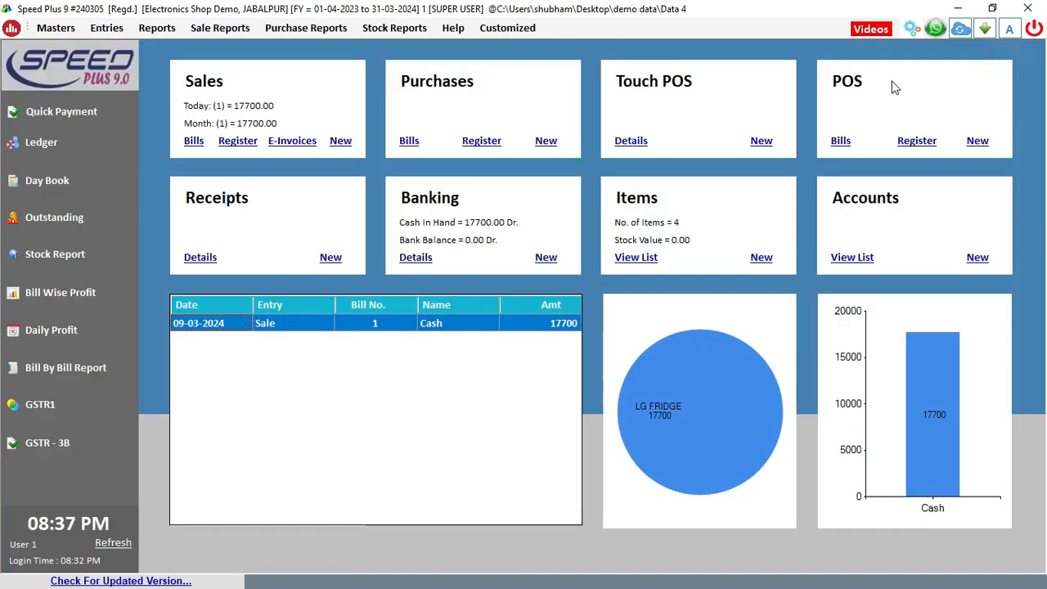
pyautogui.click(115, 543)
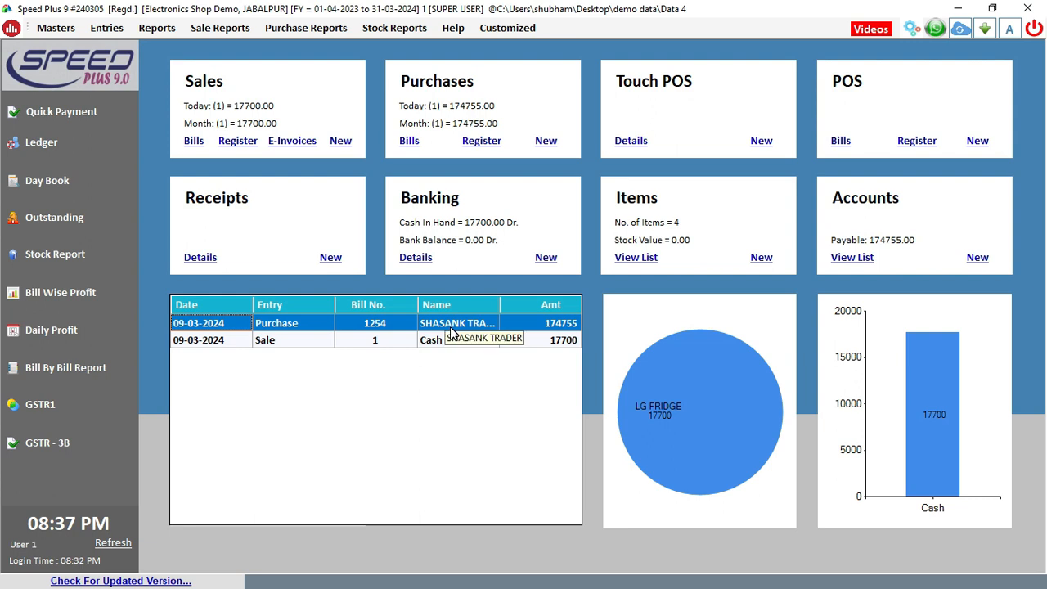
pyautogui.click(882, 245)
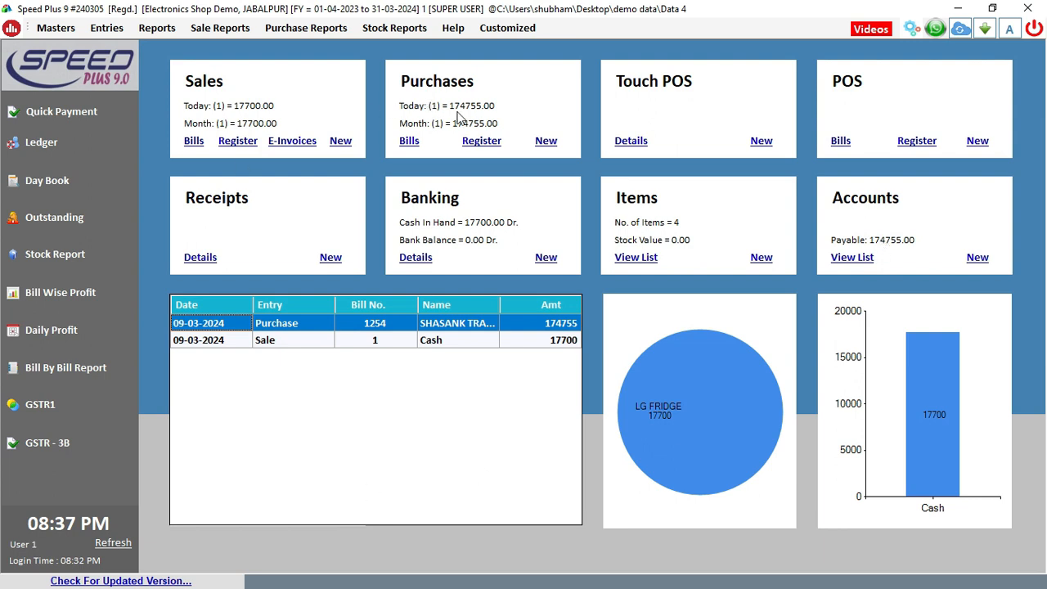
pyautogui.click(481, 93)
pyautogui.click(162, 30)
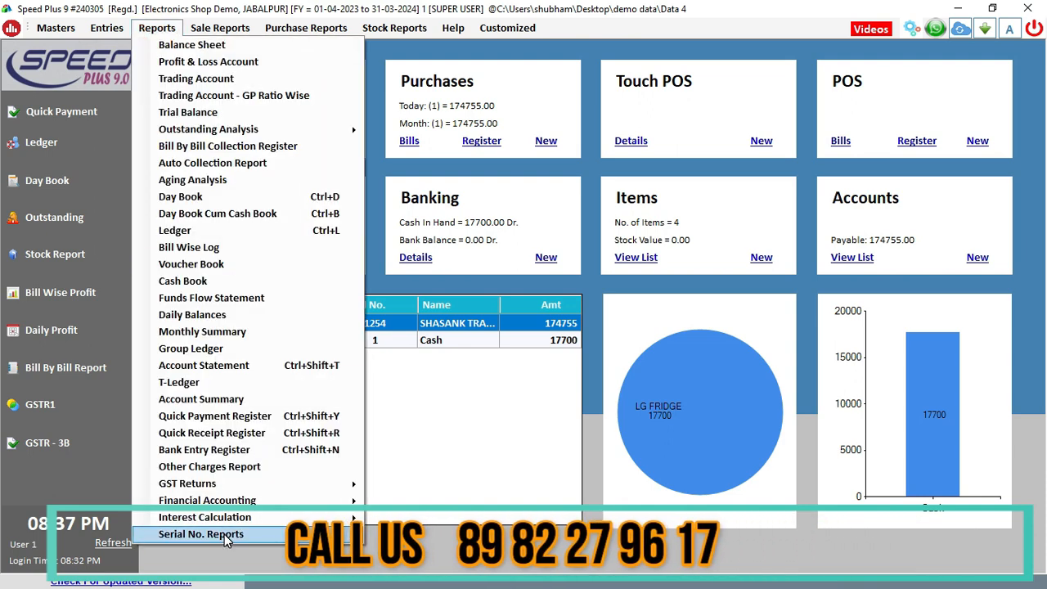
pyautogui.moveTo(224, 534)
pyautogui.click(153, 29)
pyautogui.click(154, 29)
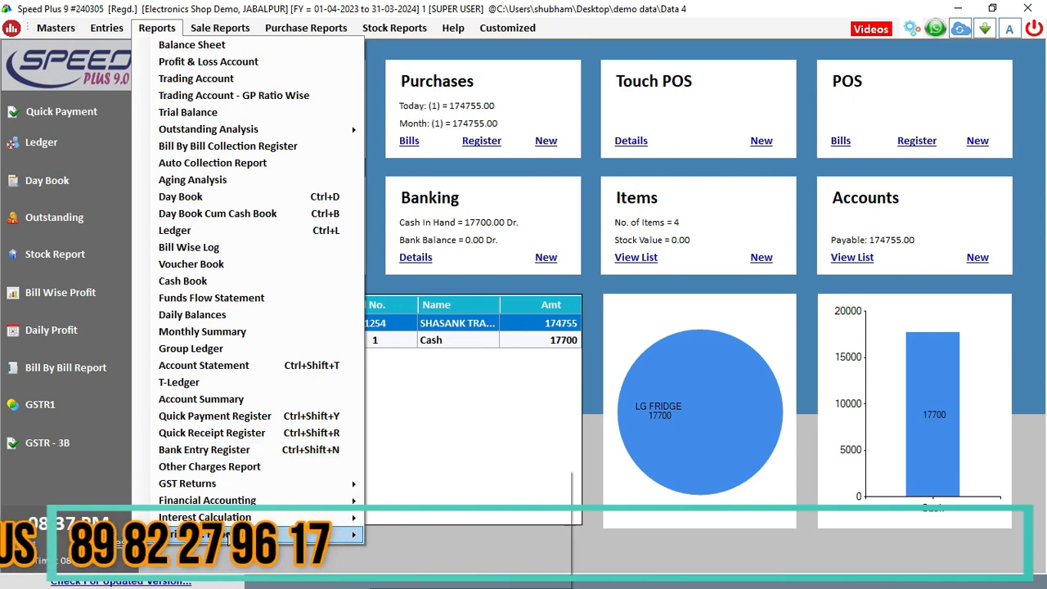
pyautogui.moveTo(231, 536)
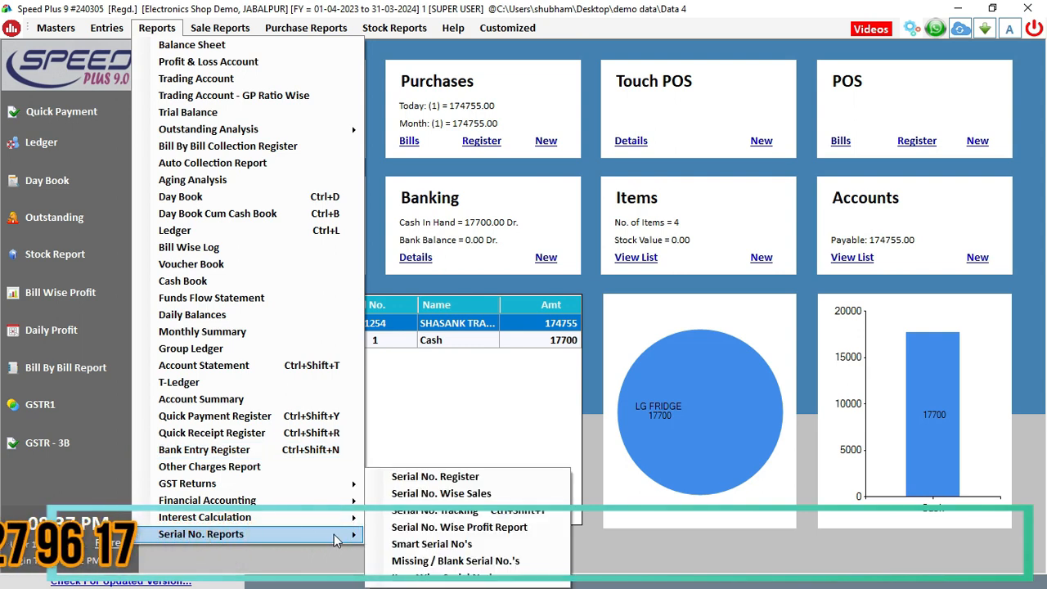
pyautogui.click(424, 477)
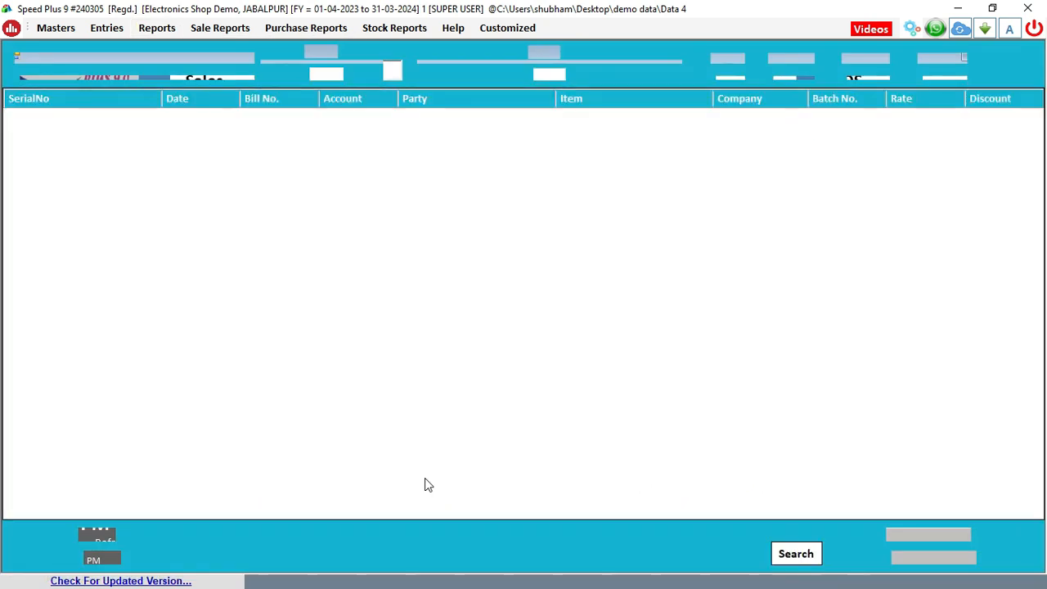
pyautogui.click(725, 69)
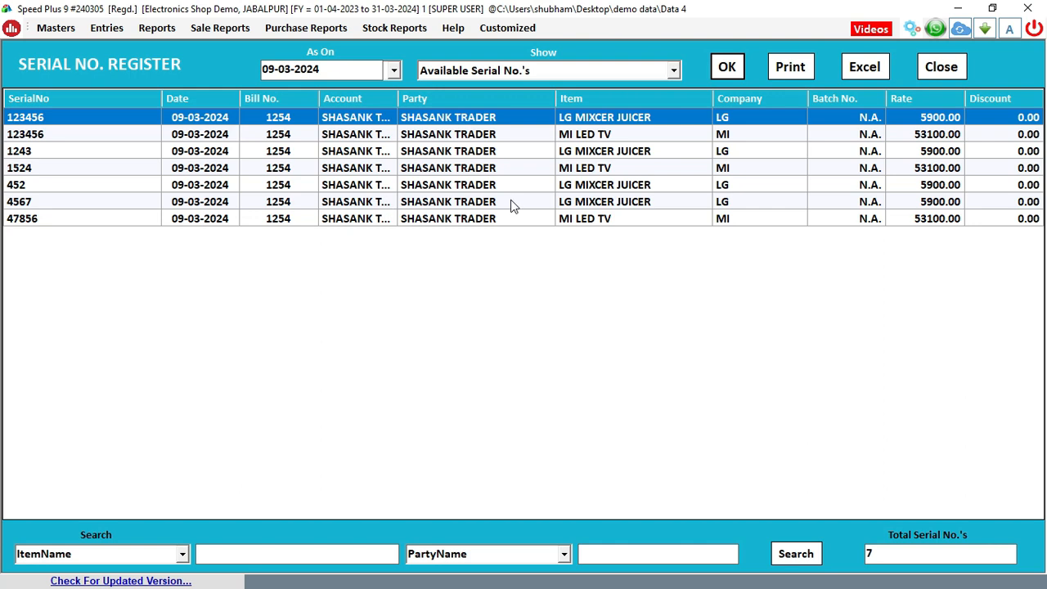
pyautogui.click(610, 219)
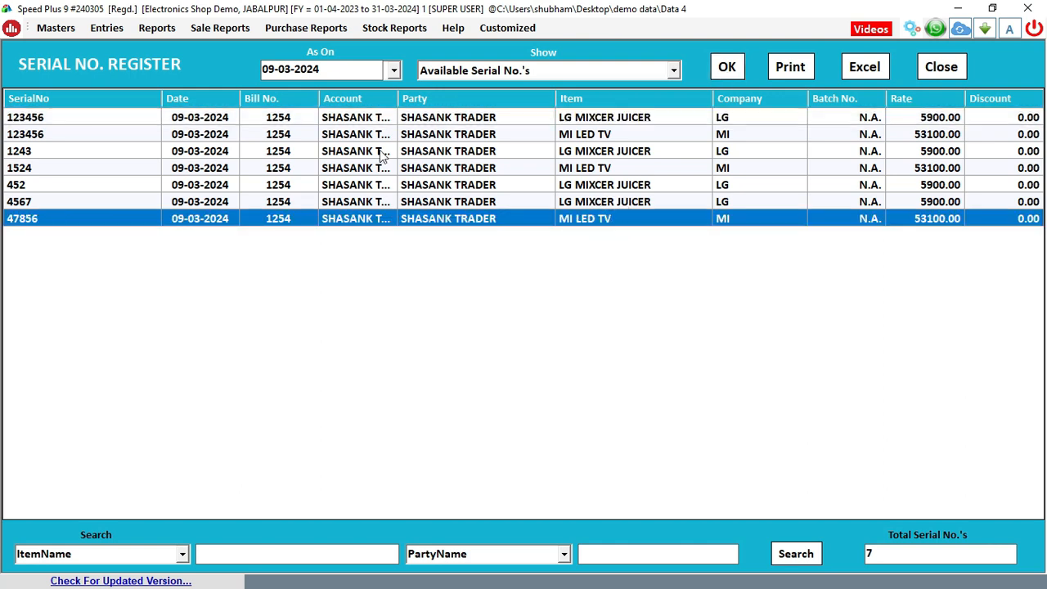
pyautogui.click(609, 151)
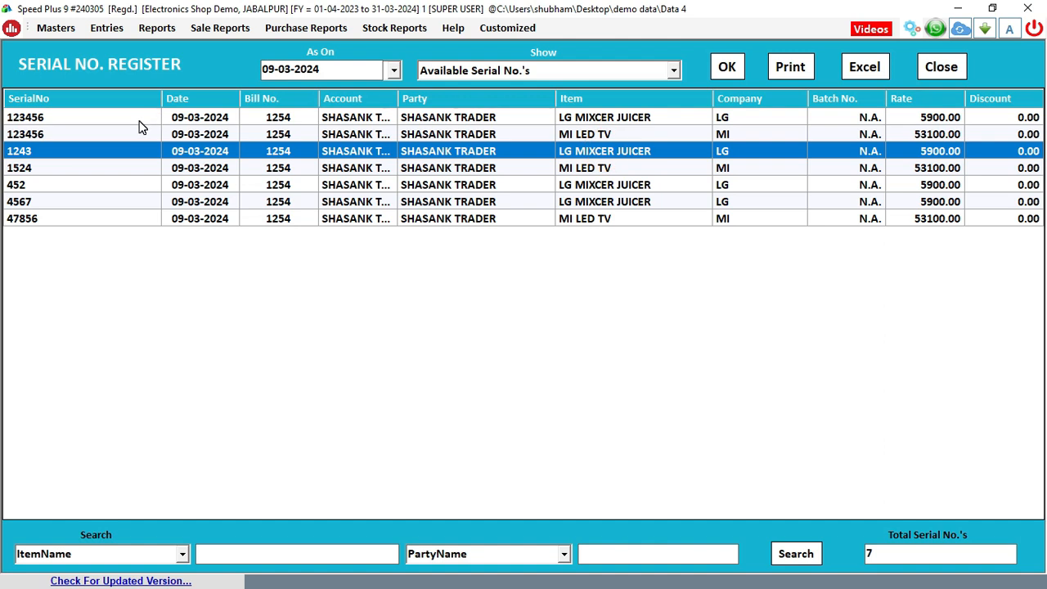
pyautogui.click(941, 67)
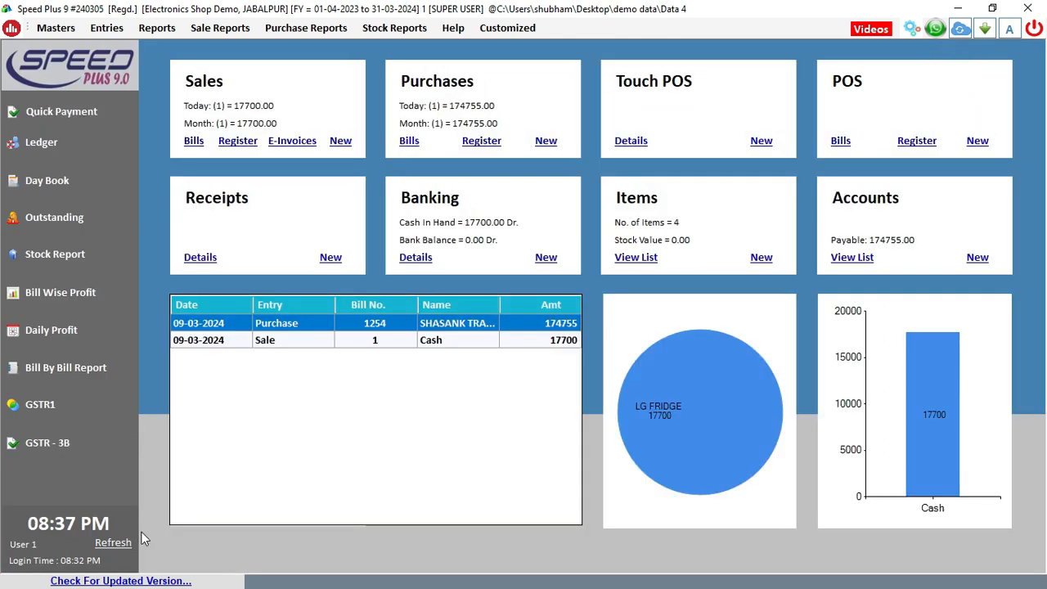
# Refresh the dashboard figures and start a new sale bill from Sales > New
pyautogui.click(102, 544)
pyautogui.click(300, 106)
pyautogui.click(336, 142)
pyautogui.click(340, 142)
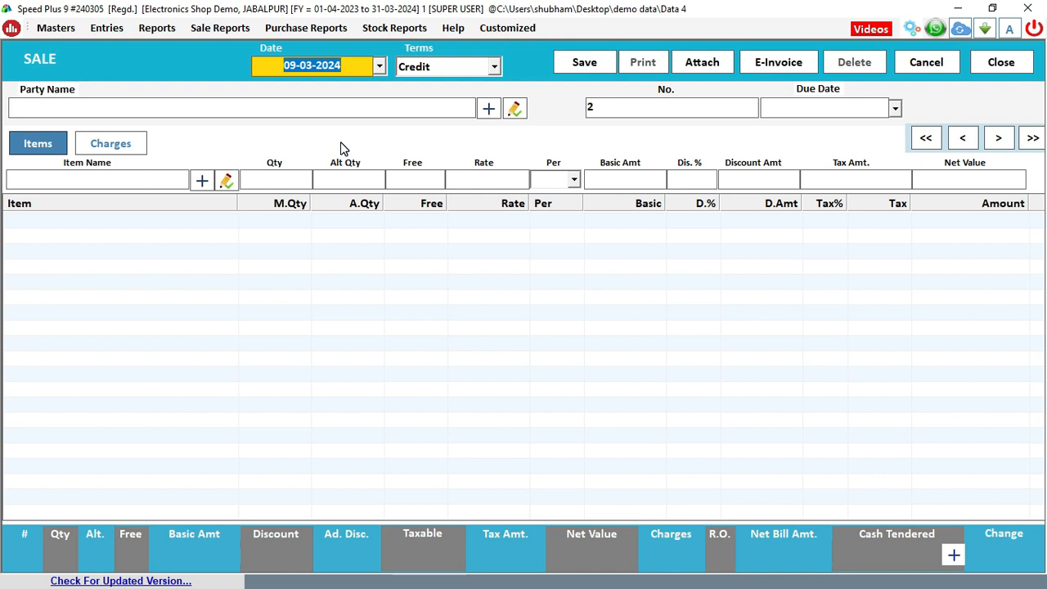
# Keep date 09-03-2024 with Credit terms and choose MOHIT TRADERS as the party
pyautogui.press('Tab')
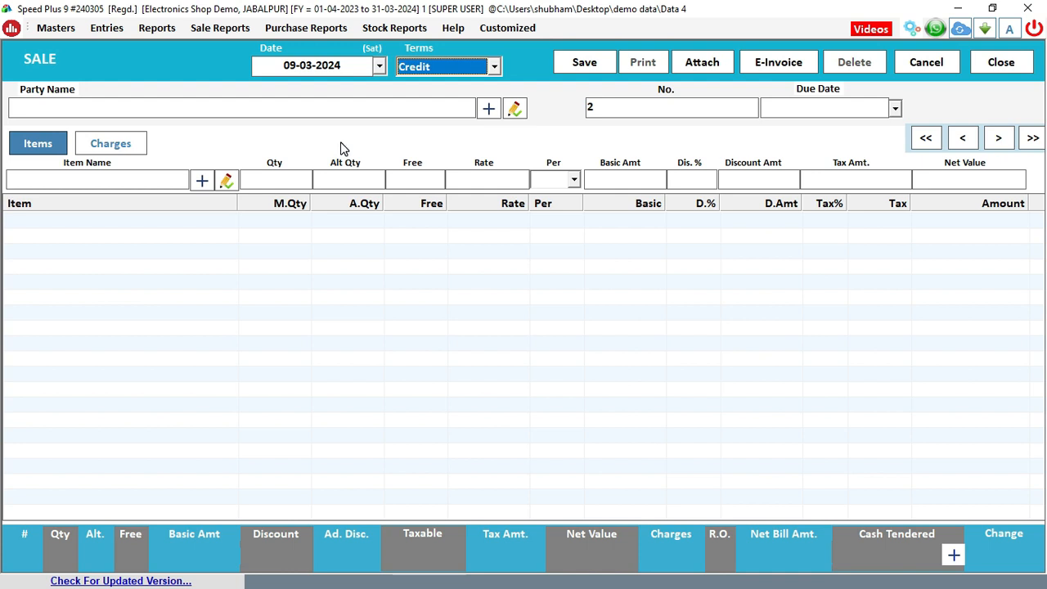
pyautogui.press('Up')
pyautogui.press('Down')
pyautogui.press('Up')
pyautogui.press('Down')
pyautogui.press('Return')
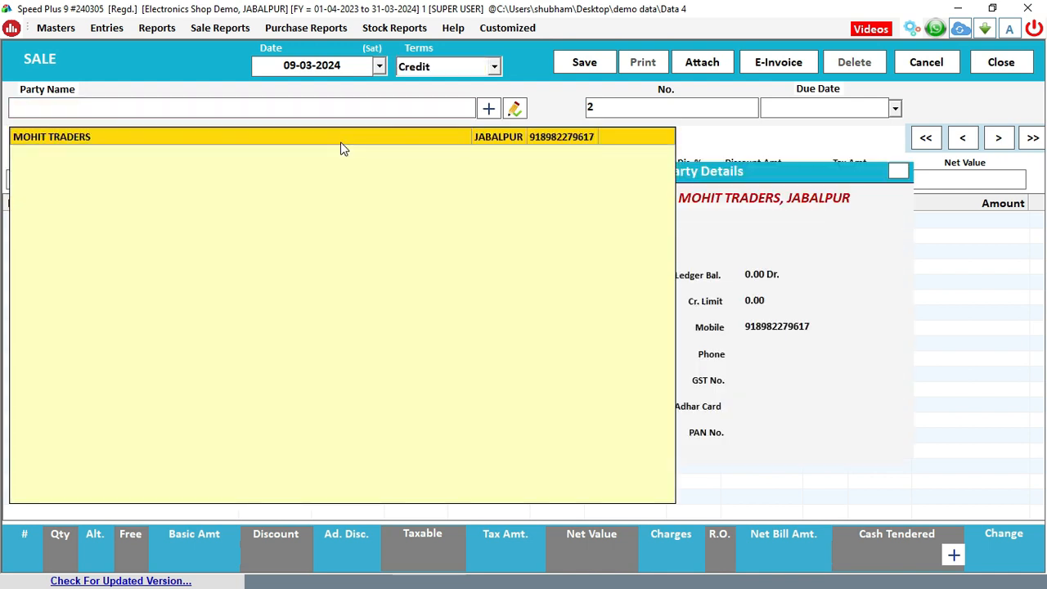
pyautogui.press('Return')
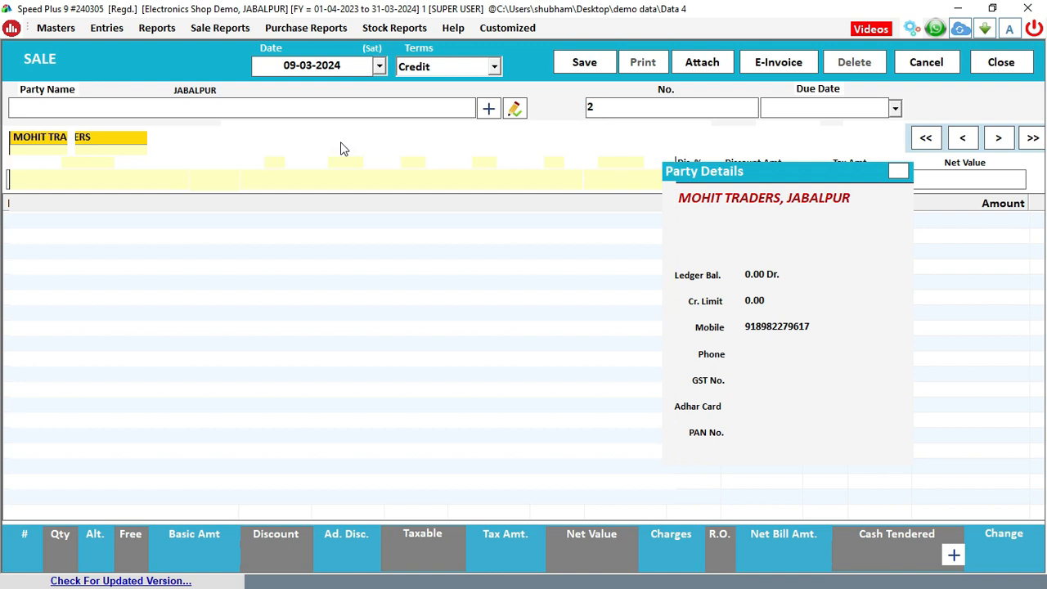
pyautogui.press('Return')
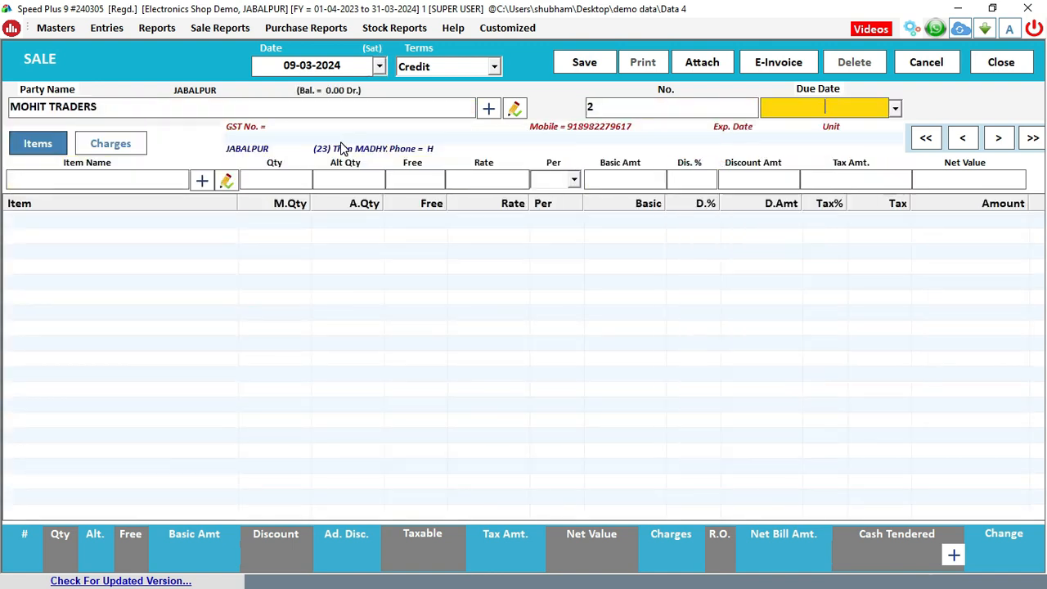
# Select LG MIXCER JUICER as the bill's first item and accept its batch
pyautogui.press('Return')
pyautogui.press('Down')
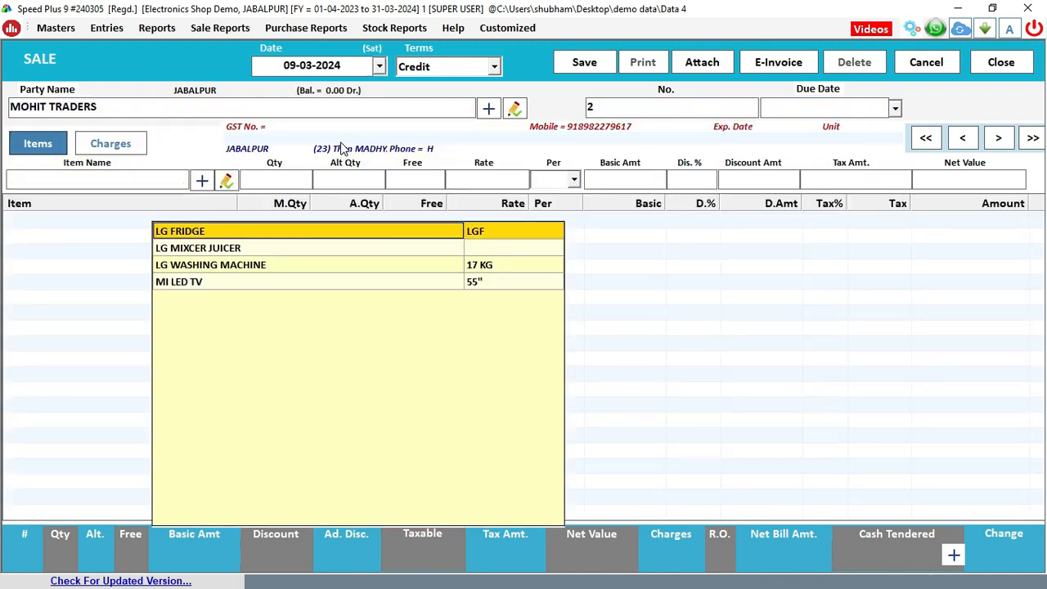
pyautogui.press('Down')
pyautogui.press('Return')
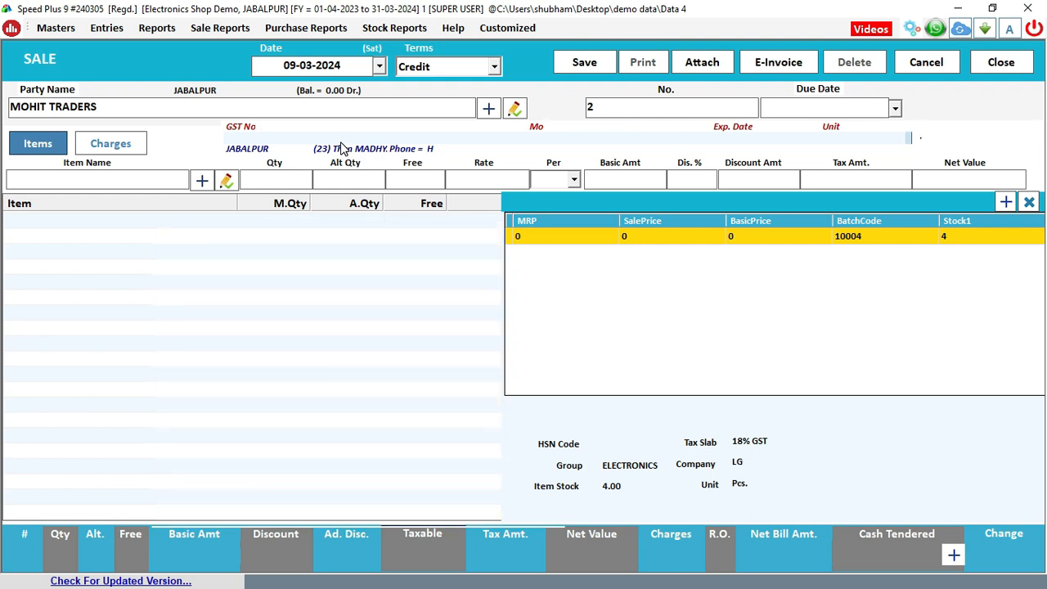
pyautogui.press('Return')
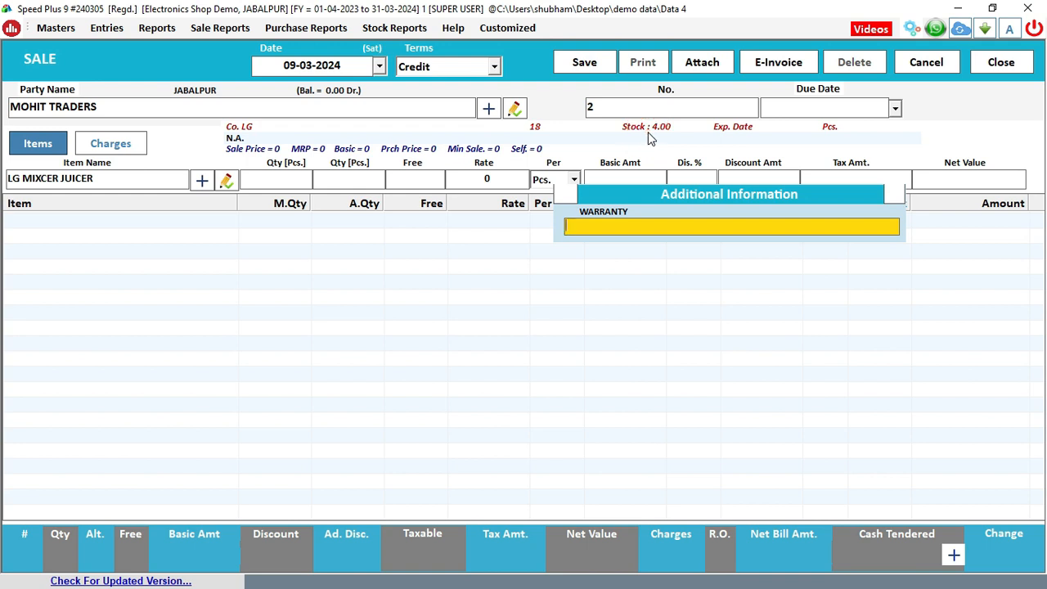
# Enter a 6 MONTH warranty note and a quantity of 2
pyautogui.write('6')
pyautogui.write('MONTH')
pyautogui.press('Return')
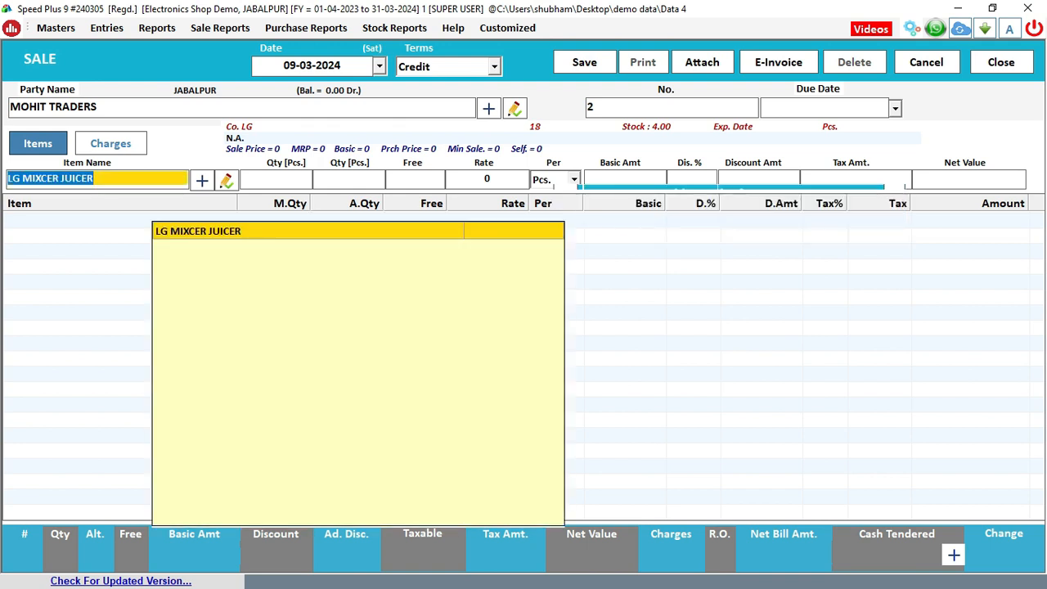
pyautogui.press('Return')
pyautogui.write('2')
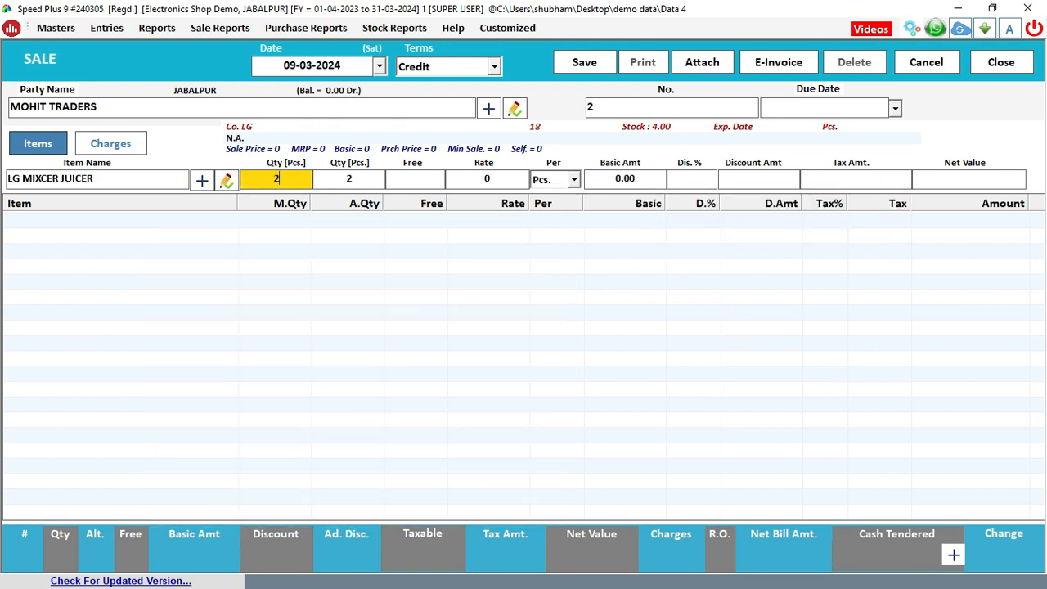
pyautogui.press('Return')
pyautogui.press('Return')
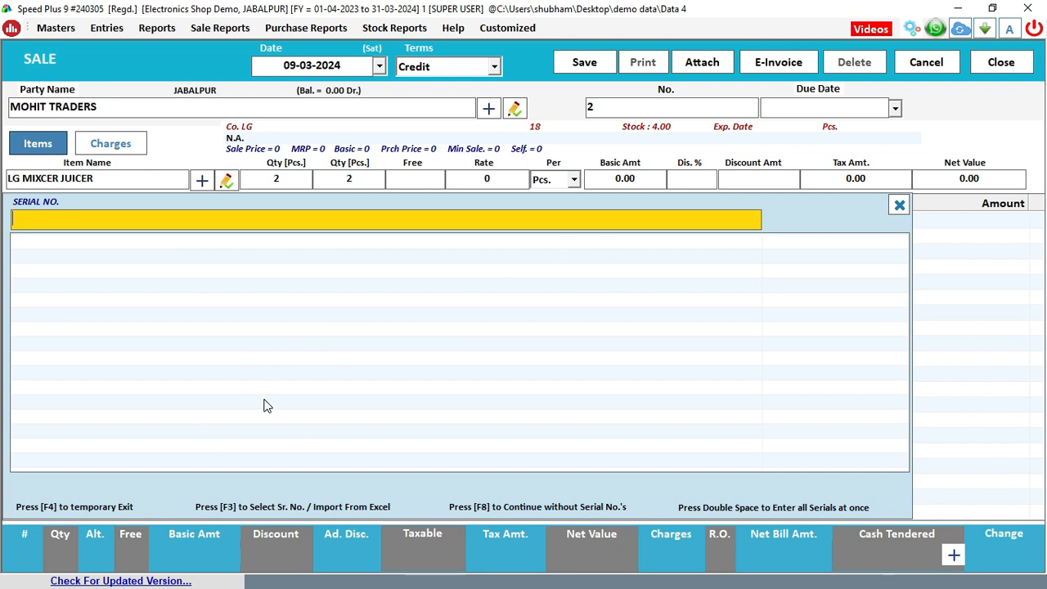
# Assign serial numbers 1243 and 123456 to the LG MIXCER JUICER line
pyautogui.press('F3')
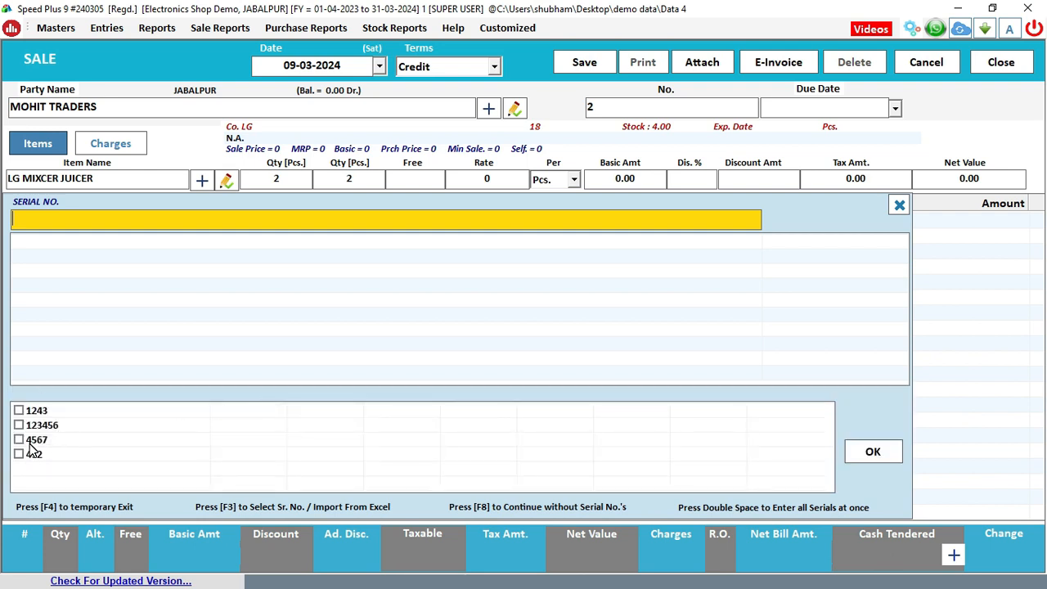
pyautogui.click(20, 412)
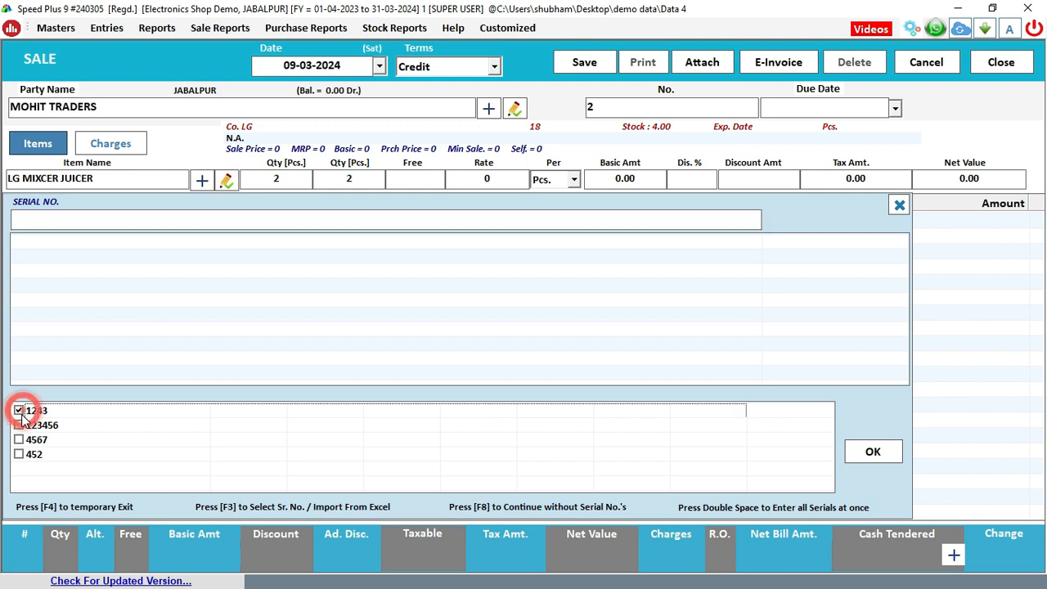
pyautogui.click(18, 424)
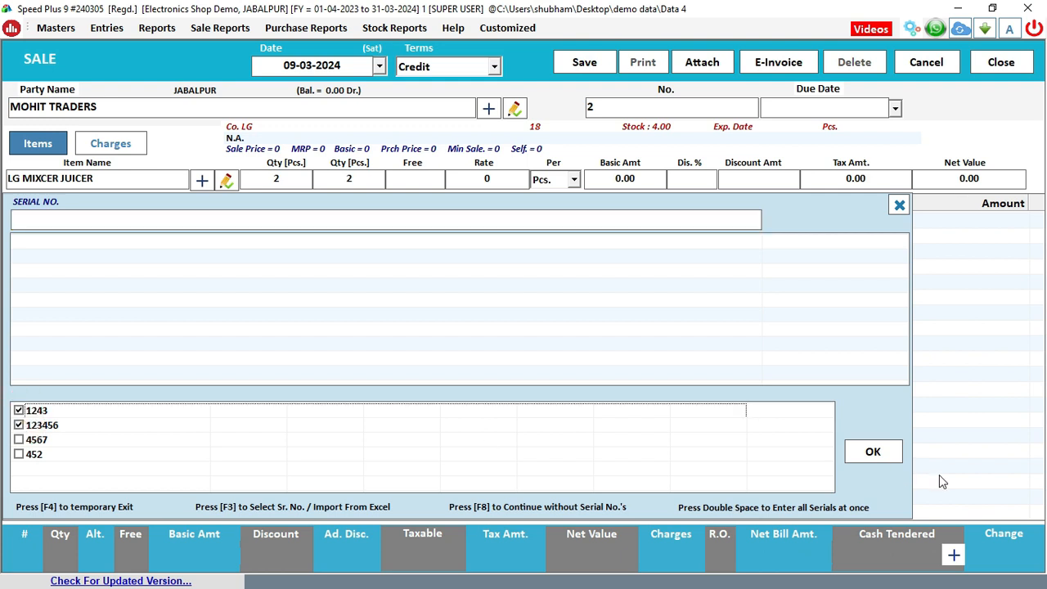
pyautogui.click(874, 455)
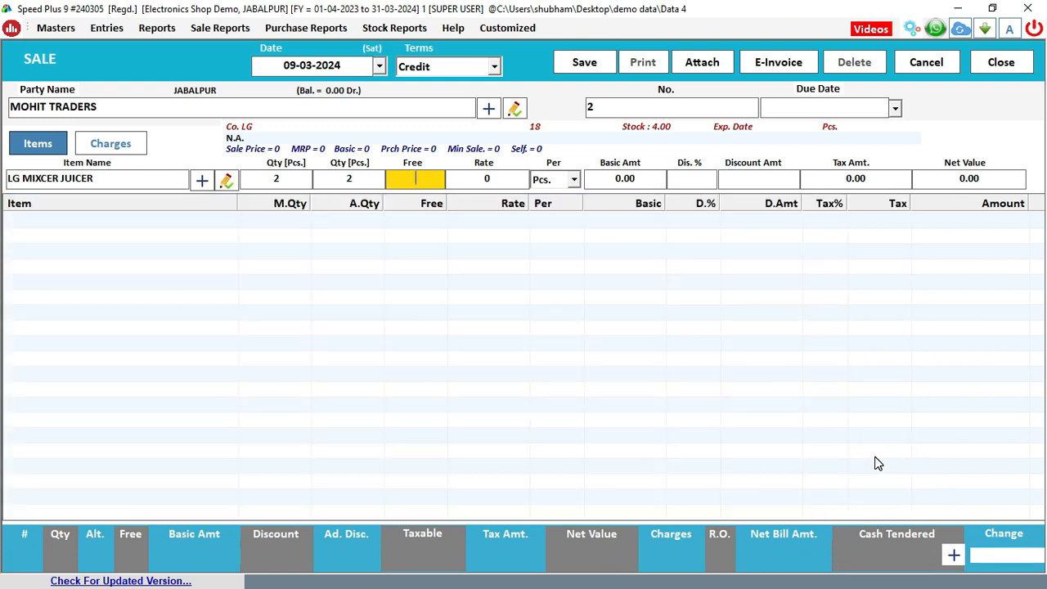
# Set the rate to 7800 with no discount, giving a net value of 18408.00
pyautogui.press('Return')
pyautogui.press('Return')
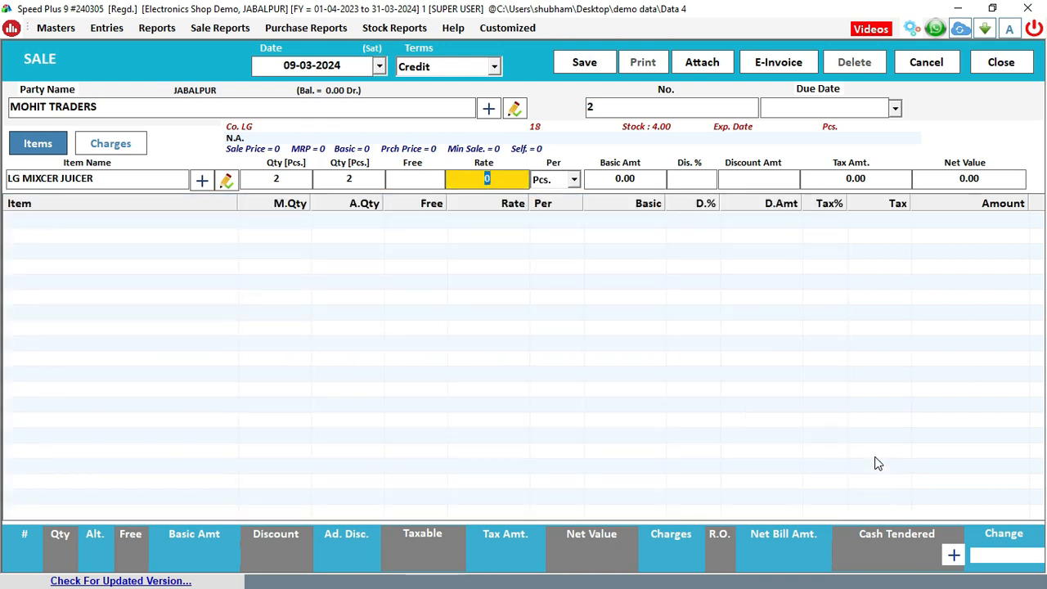
pyautogui.write('7800')
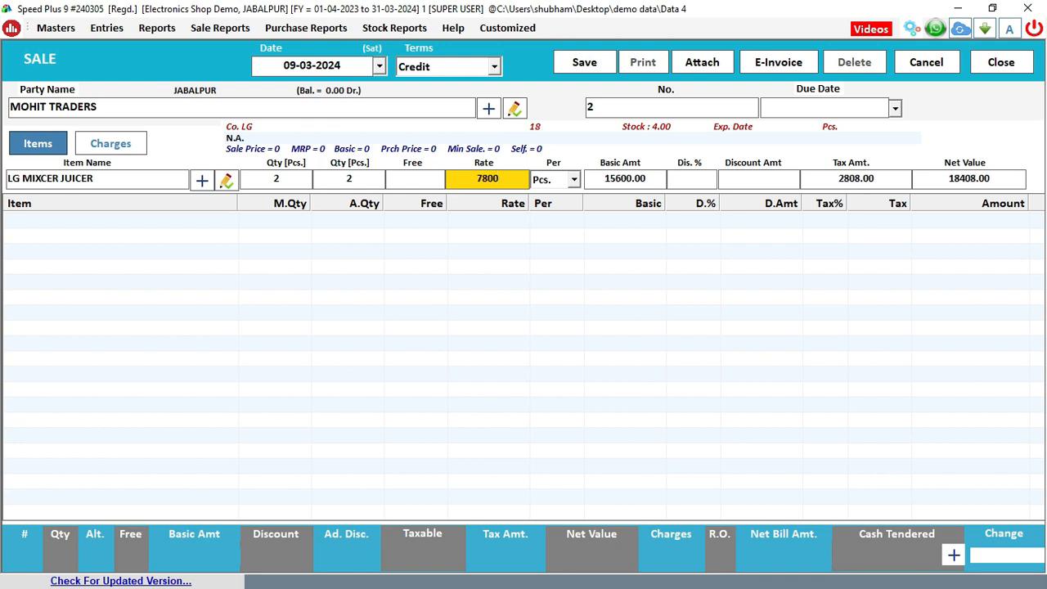
pyautogui.press('Return')
pyautogui.press('Return')
pyautogui.press('Return')
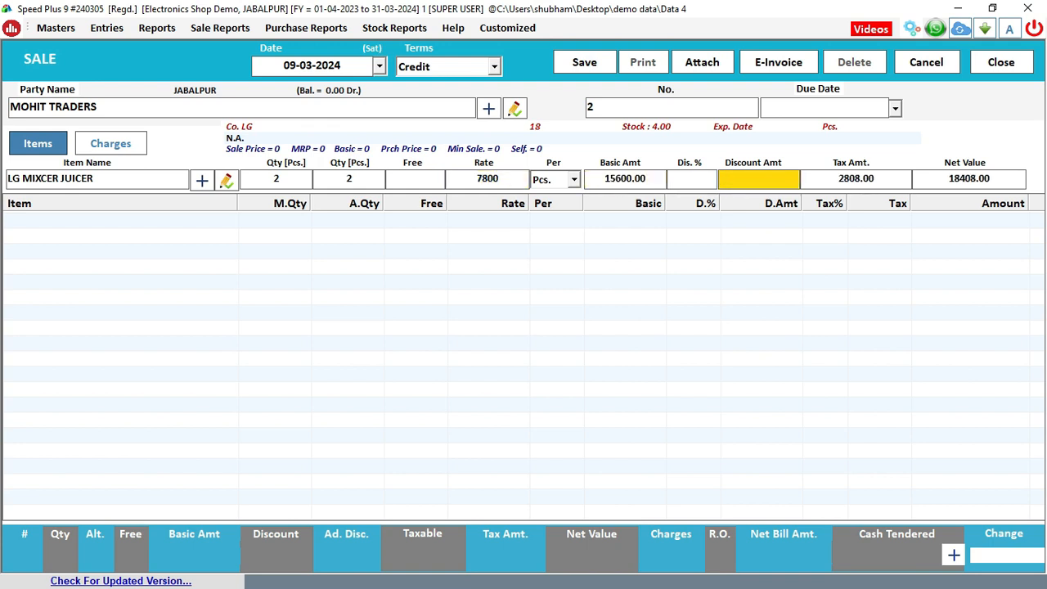
pyautogui.press('Return')
pyautogui.press('Return')
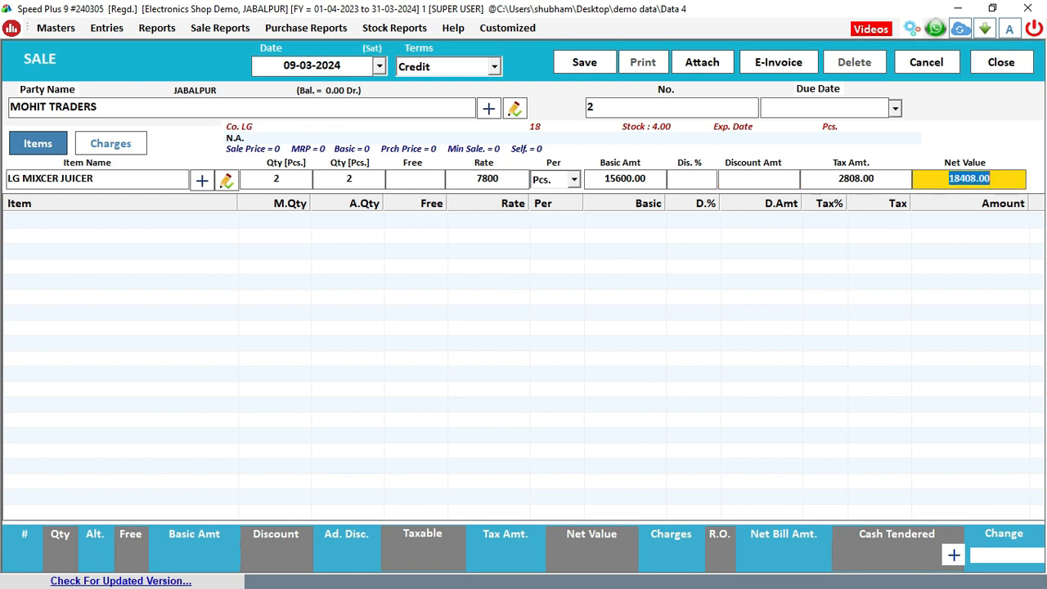
pyautogui.press('Return')
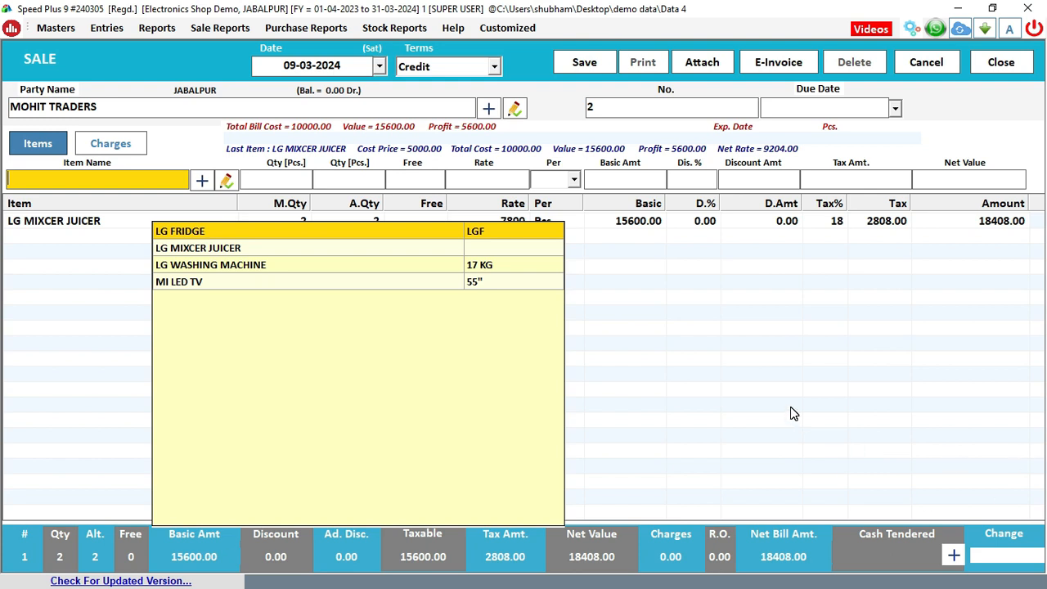
# Save sale bill 2, choose to print it, and preview the invoice
pyautogui.click(577, 64)
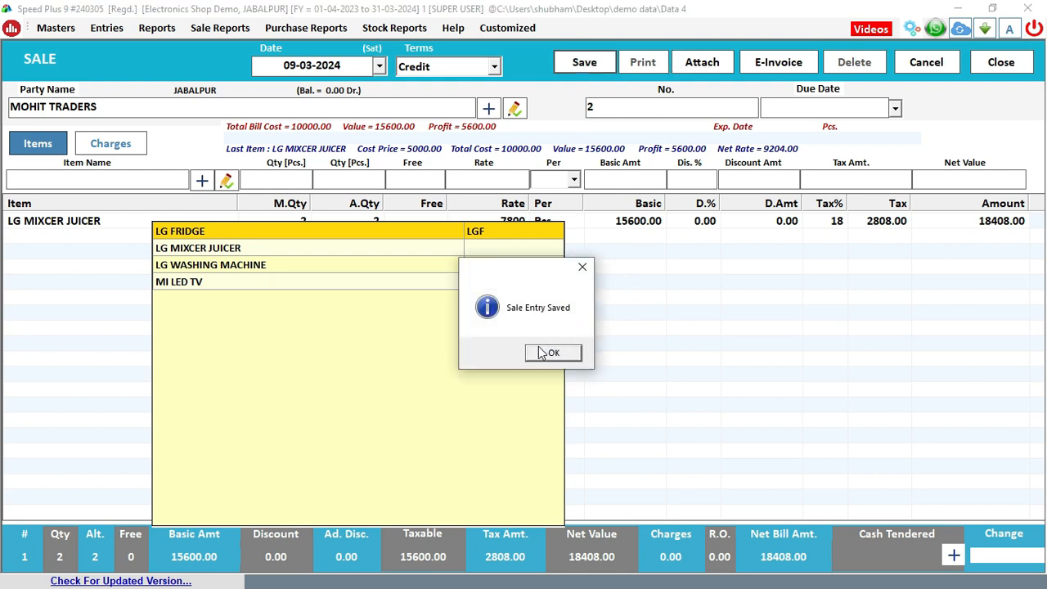
pyautogui.click(539, 358)
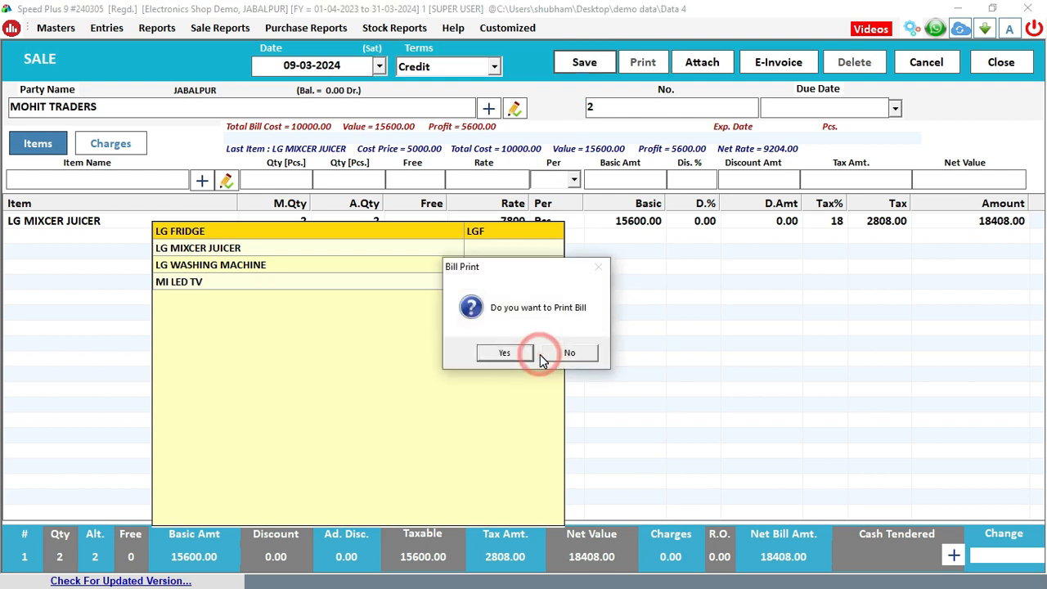
pyautogui.click(510, 352)
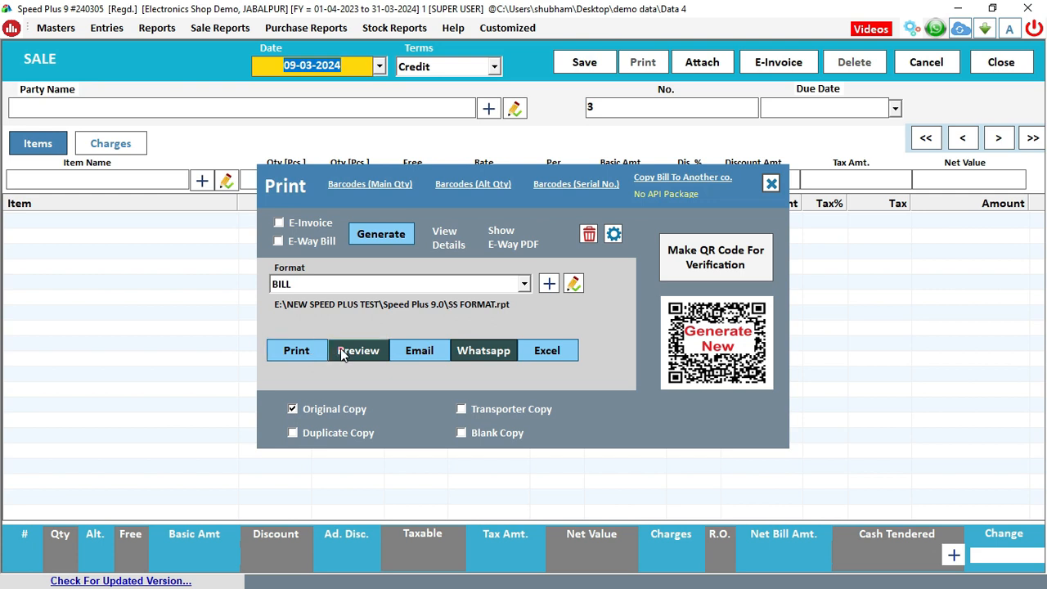
pyautogui.click(342, 354)
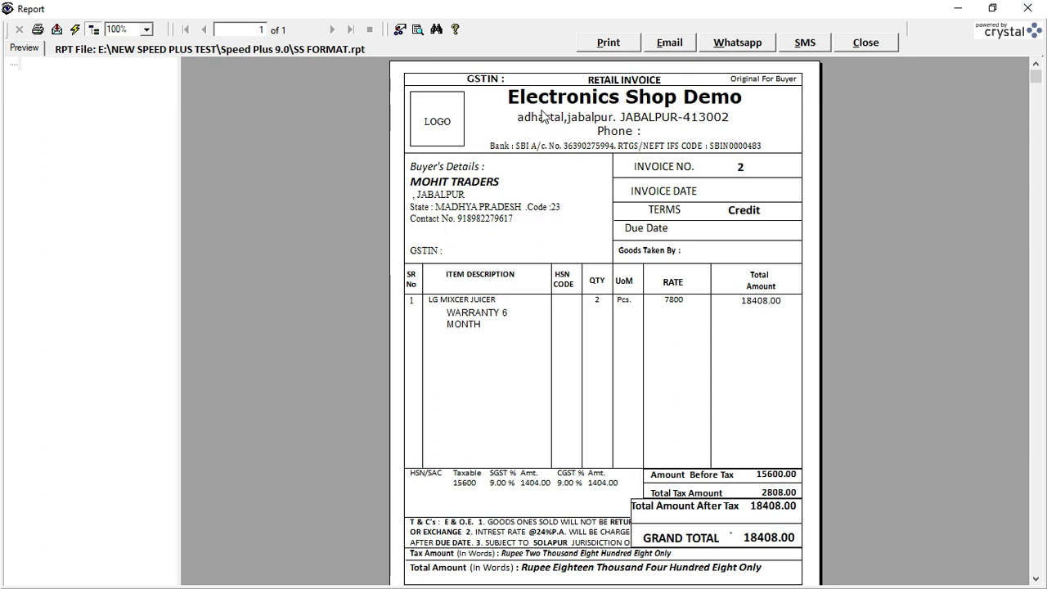
pyautogui.click(567, 107)
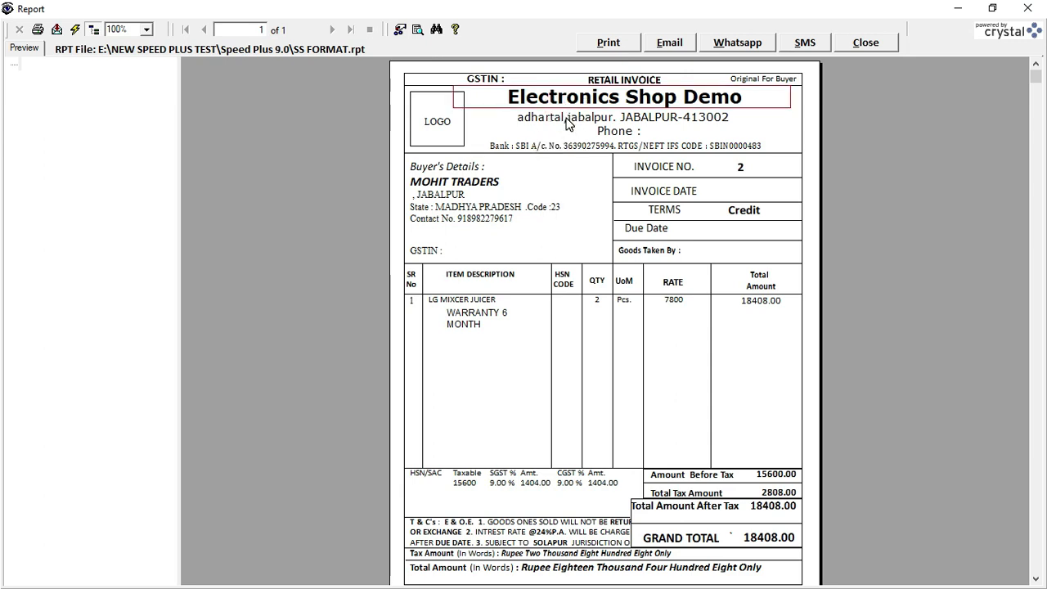
pyautogui.click(567, 121)
pyautogui.click(567, 149)
pyautogui.click(422, 105)
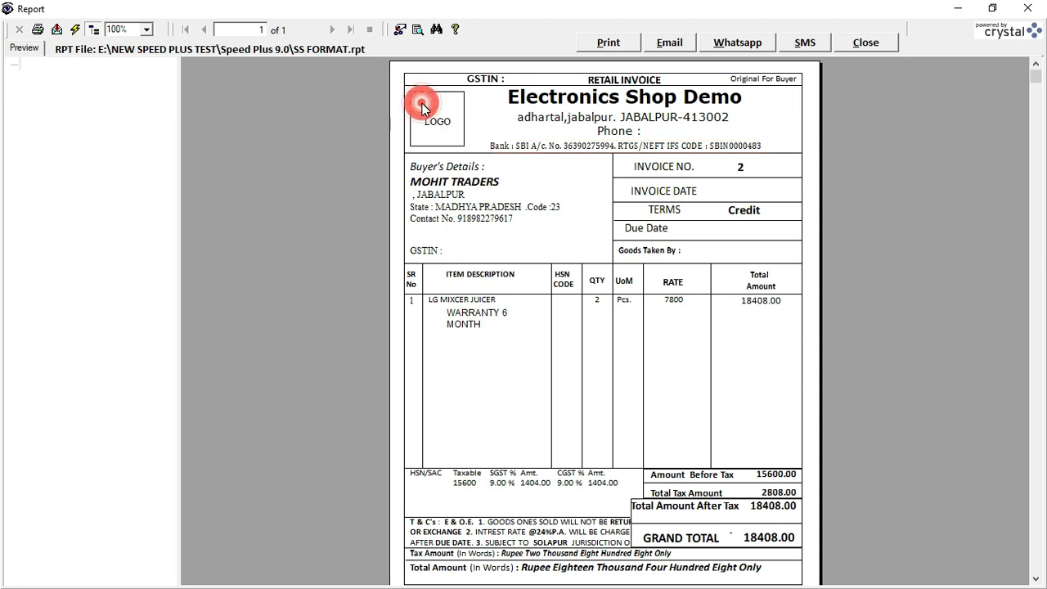
pyautogui.click(436, 121)
pyautogui.click(483, 79)
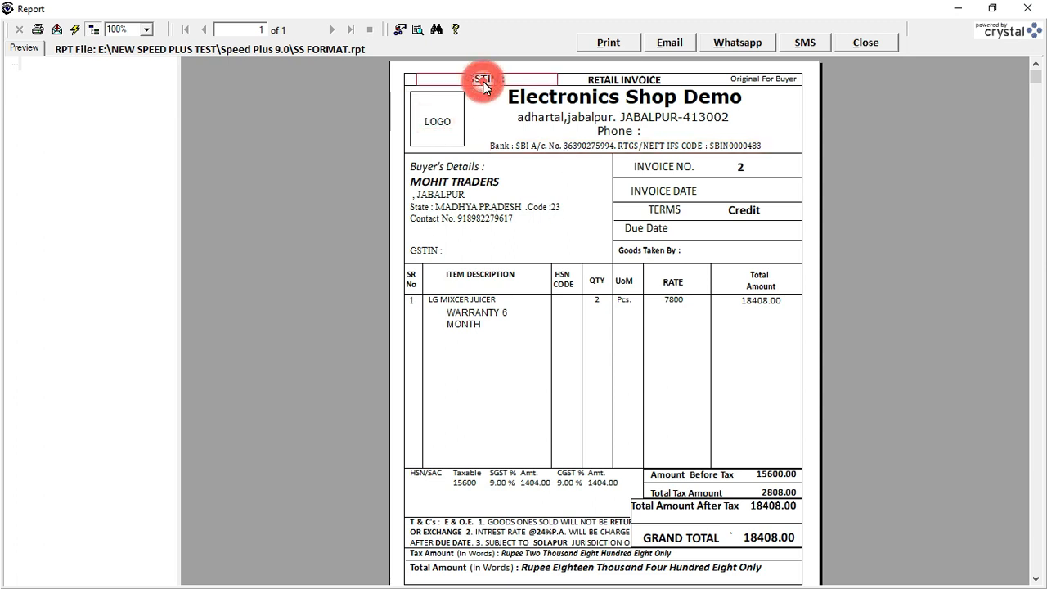
pyautogui.click(442, 210)
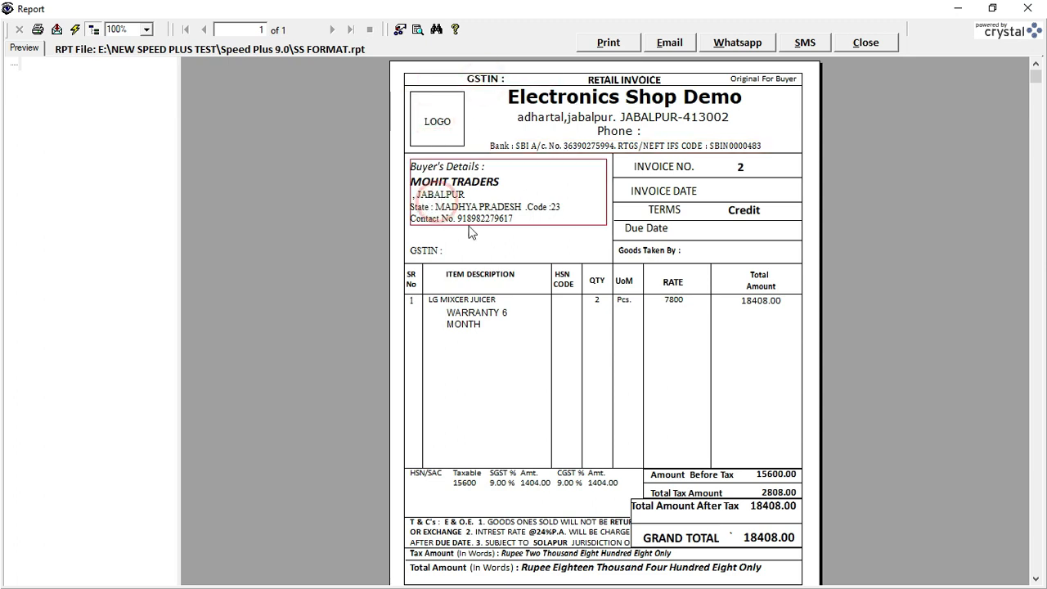
pyautogui.click(703, 176)
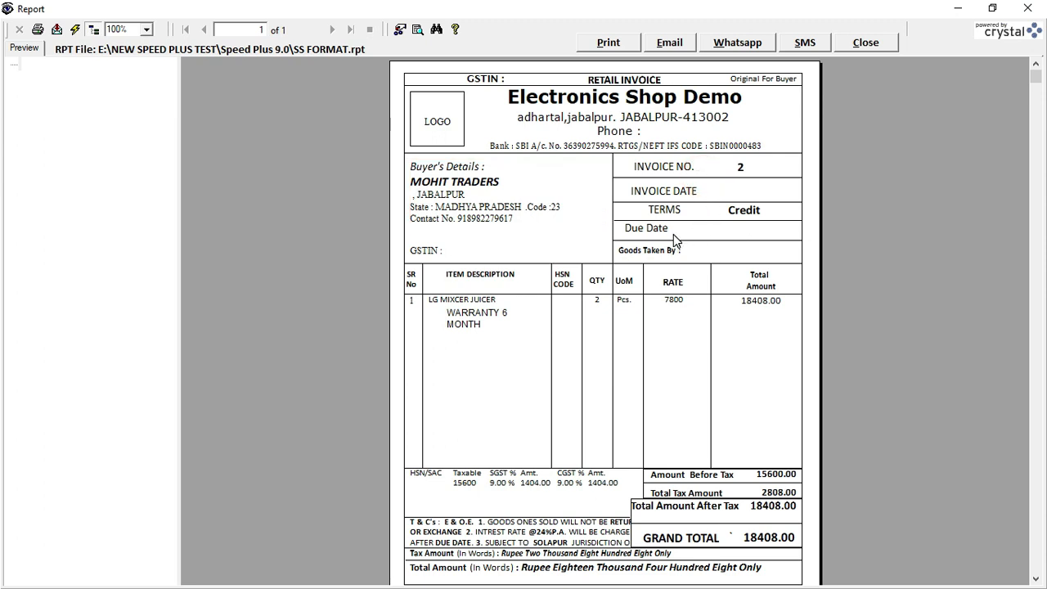
pyautogui.click(448, 302)
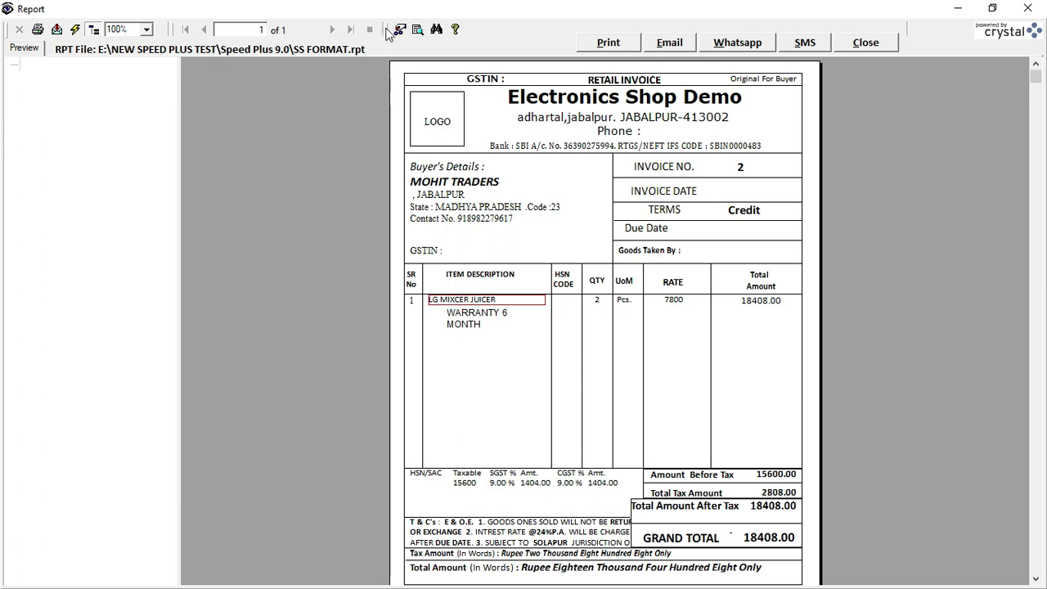
pyautogui.click(148, 30)
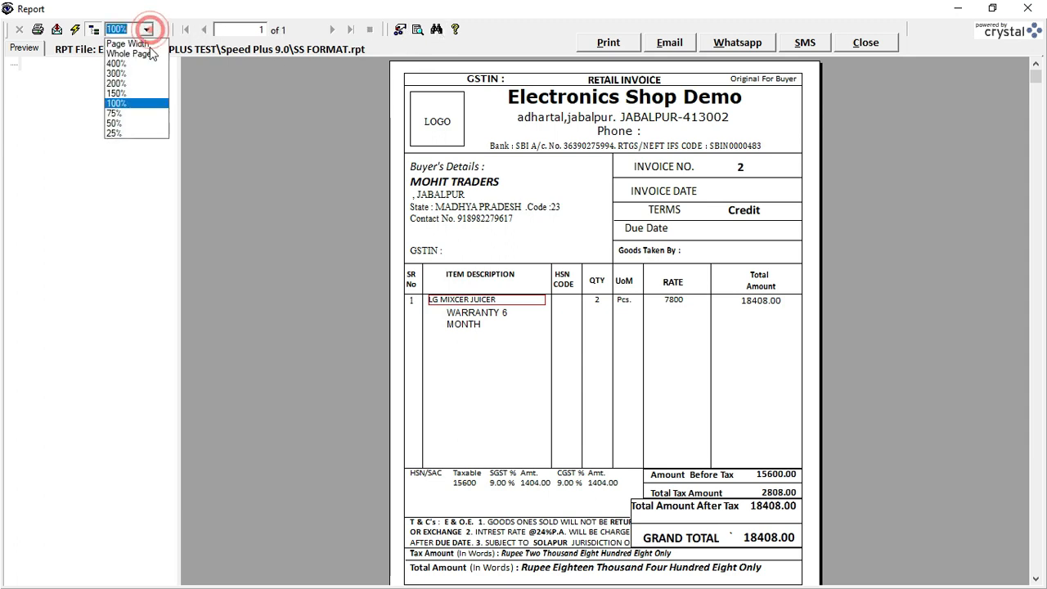
pyautogui.click(132, 84)
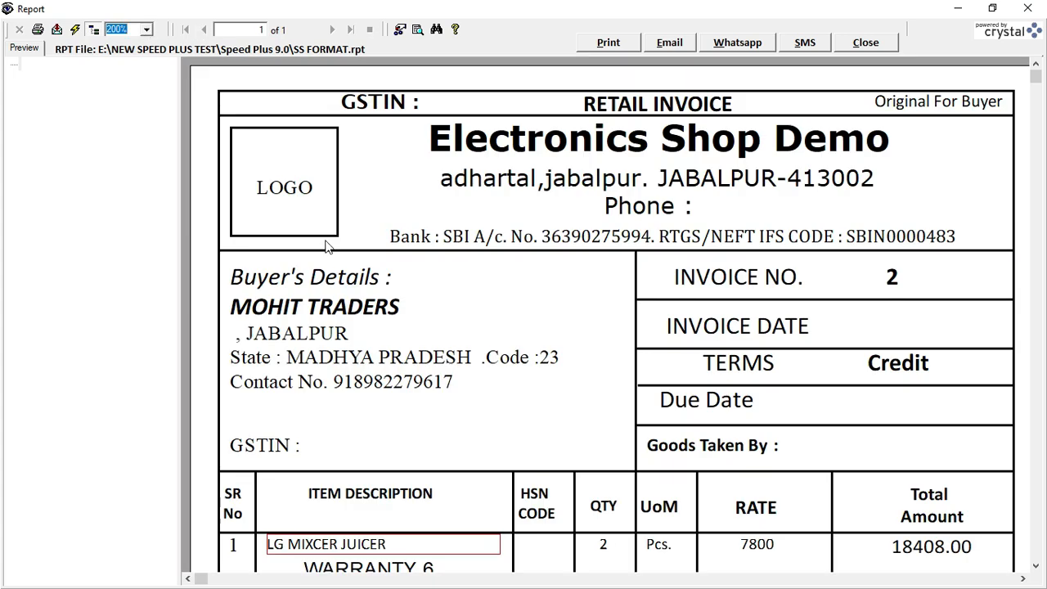
pyautogui.scroll(-3, 327, 248)
pyautogui.click(304, 415)
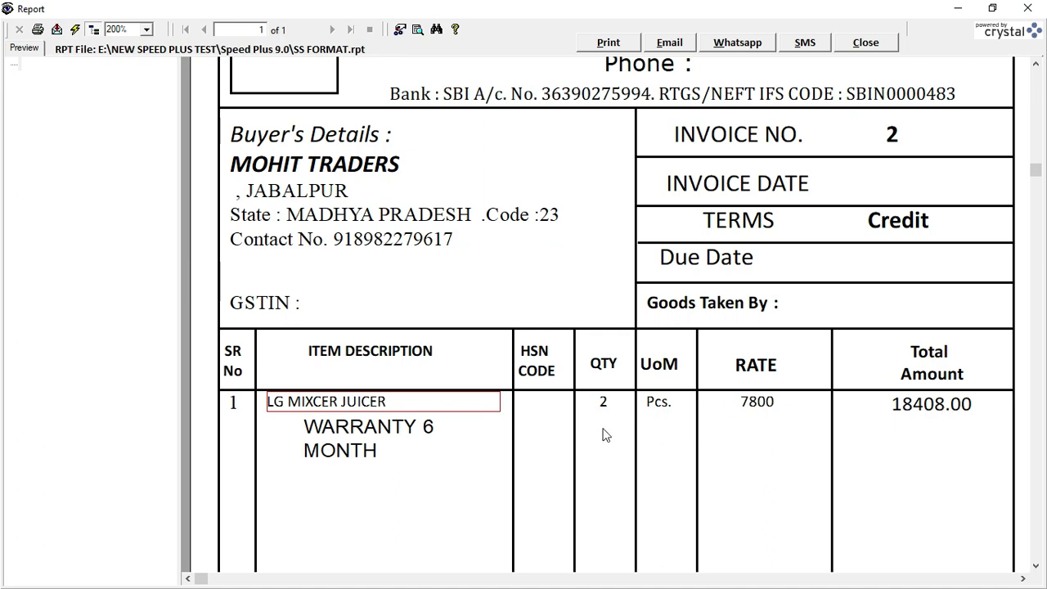
pyautogui.click(370, 426)
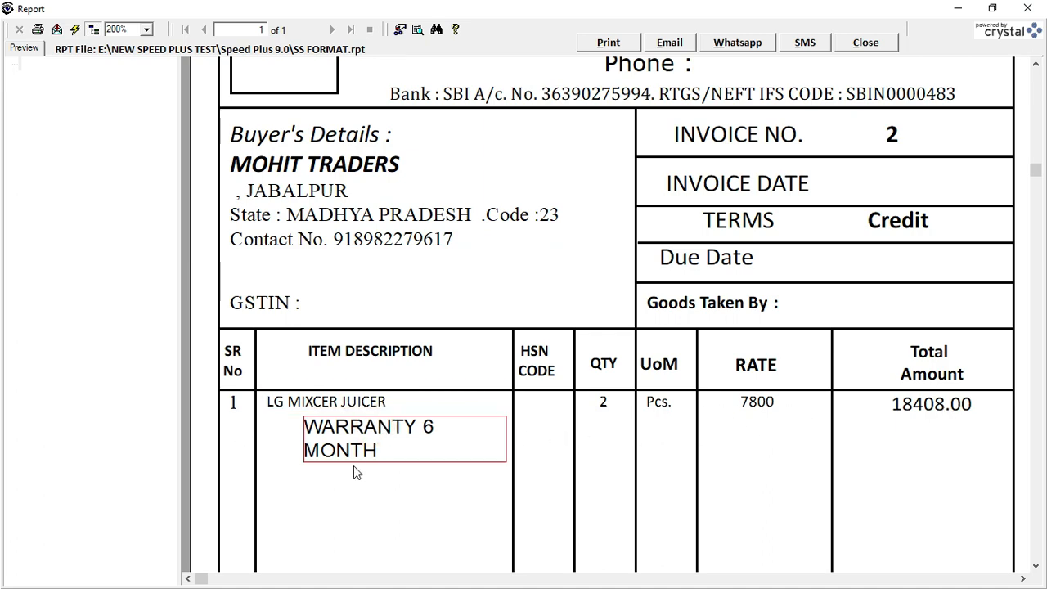
pyautogui.scroll(-10, 456, 472)
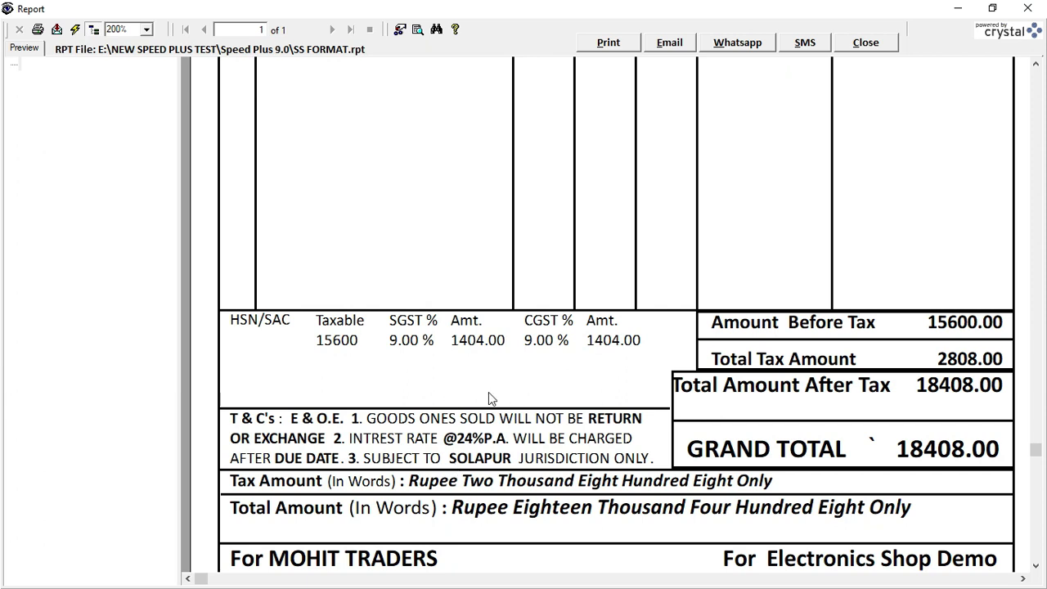
pyautogui.click(331, 347)
pyautogui.scroll(-3, 598, 344)
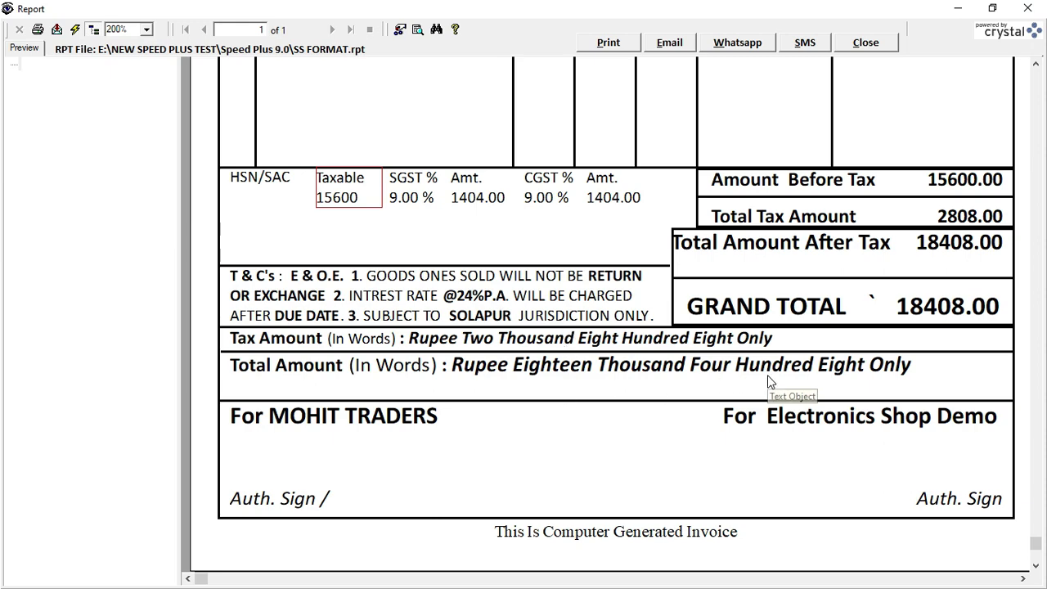
pyautogui.scroll(10, 768, 380)
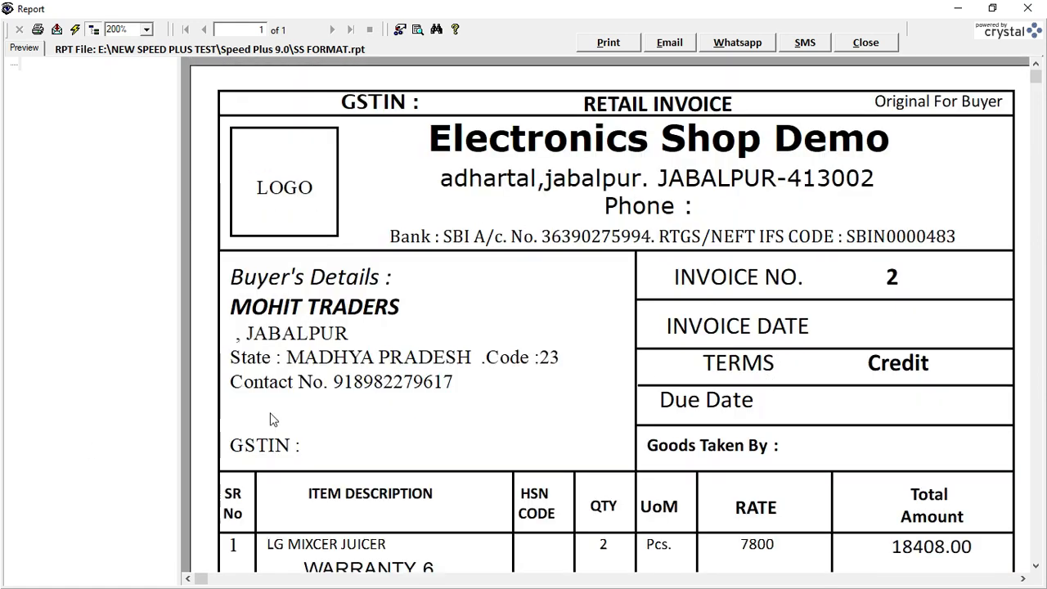
pyautogui.scroll(-10, 621, 309)
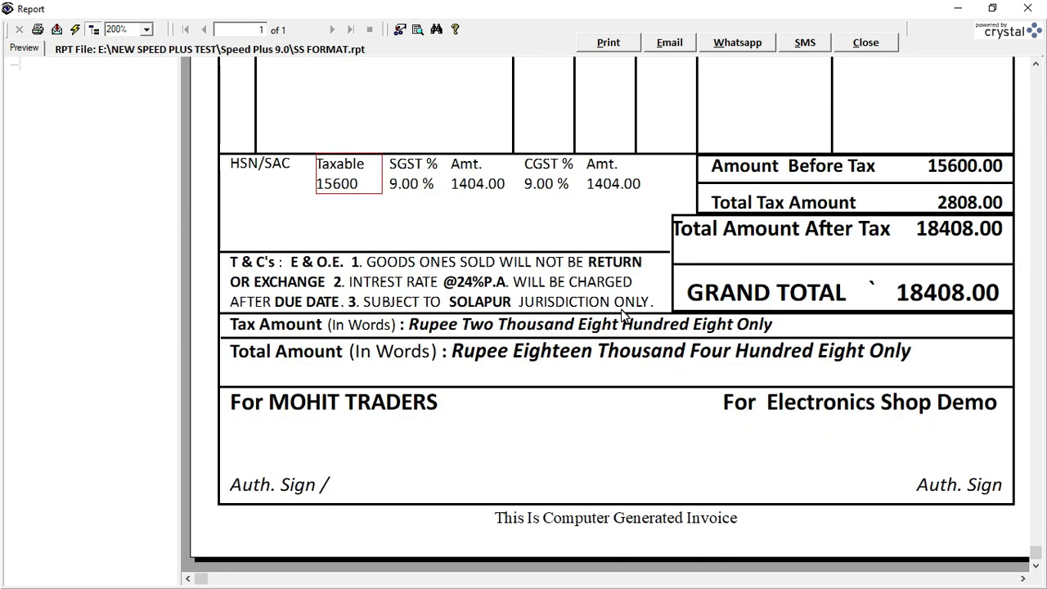
pyautogui.scroll(10, 622, 315)
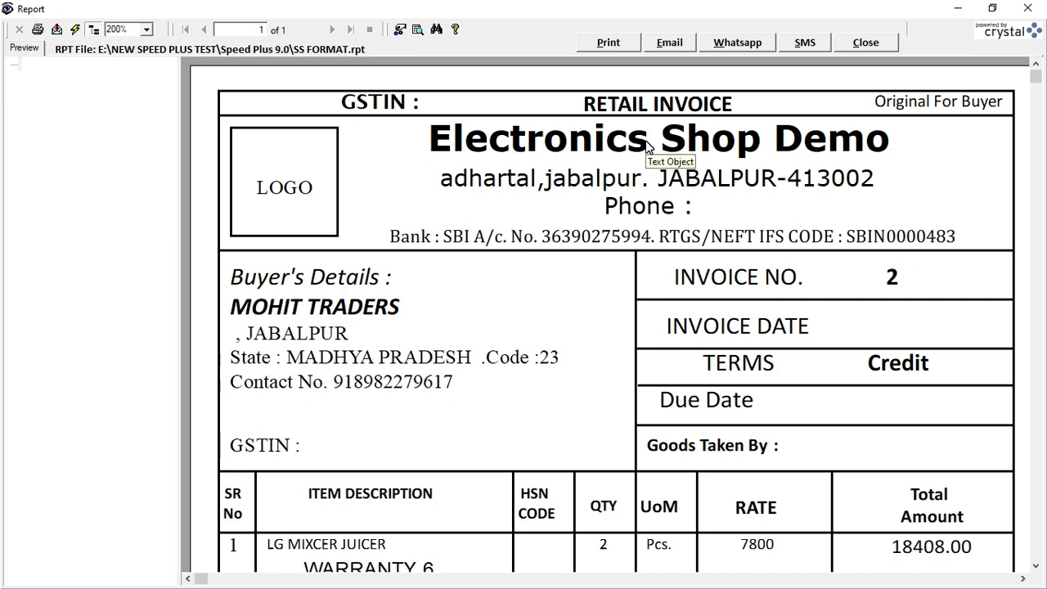
# Send the invoice to WhatsApp Blaster, confirming the buyer's prefilled WhatsApp number
pyautogui.click(740, 49)
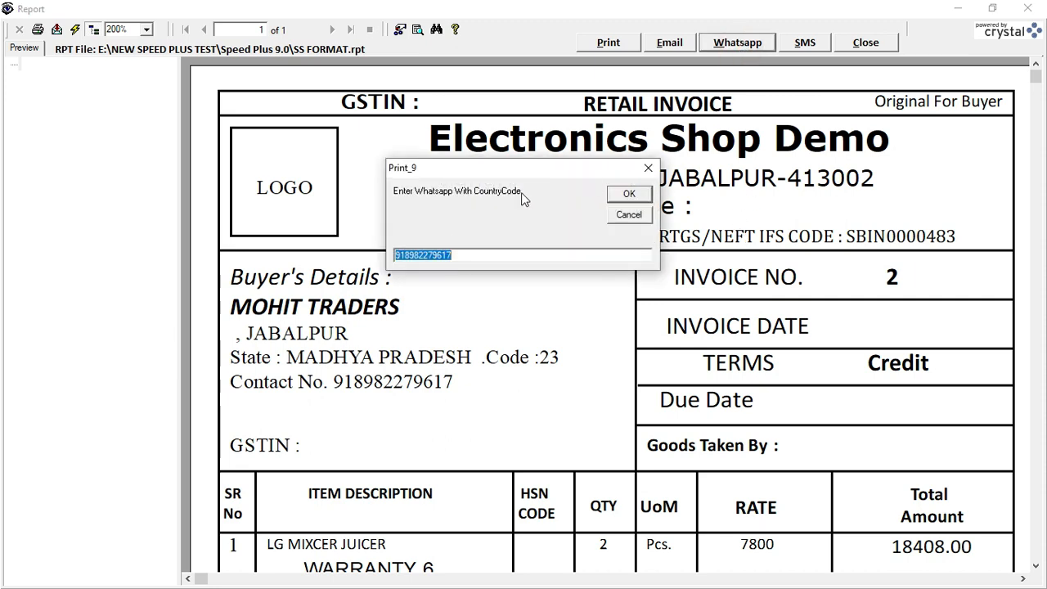
pyautogui.click(472, 257)
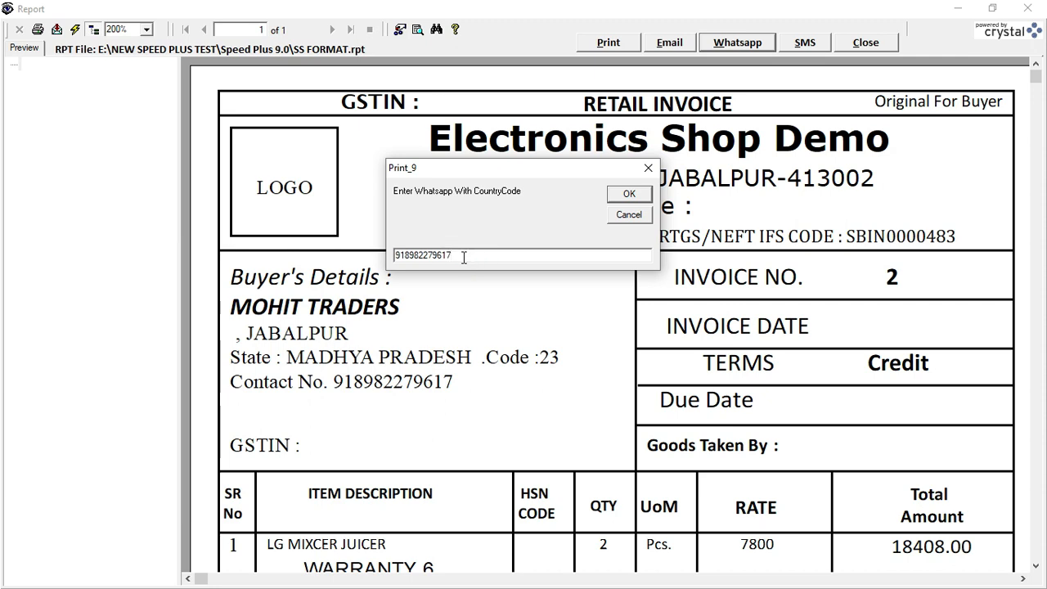
pyautogui.click(627, 196)
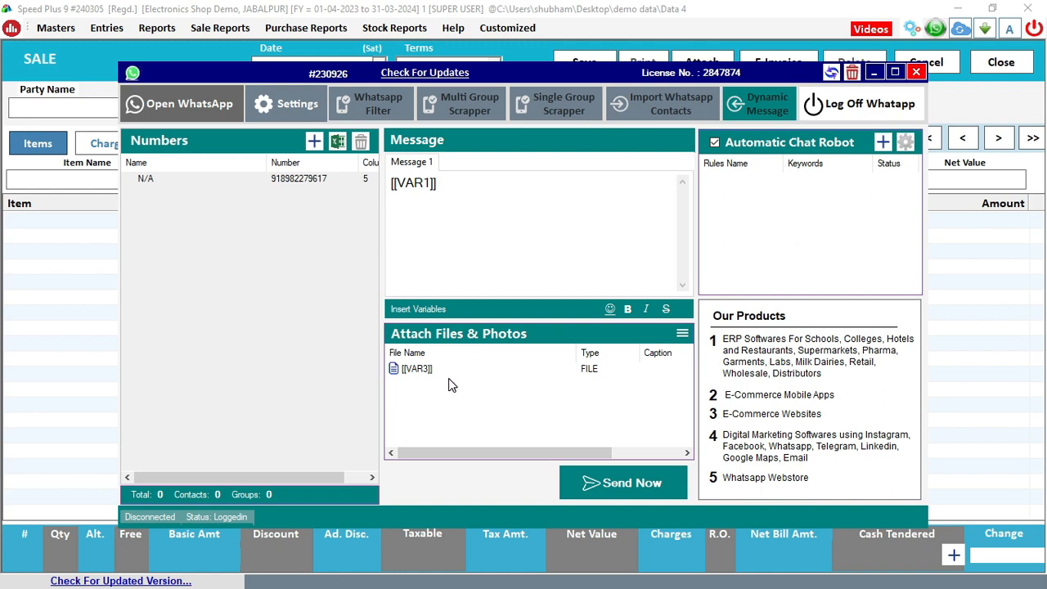
# Launch WhatsApp from Whatsapp Blaster to send the queued invoice message
pyautogui.click(203, 103)
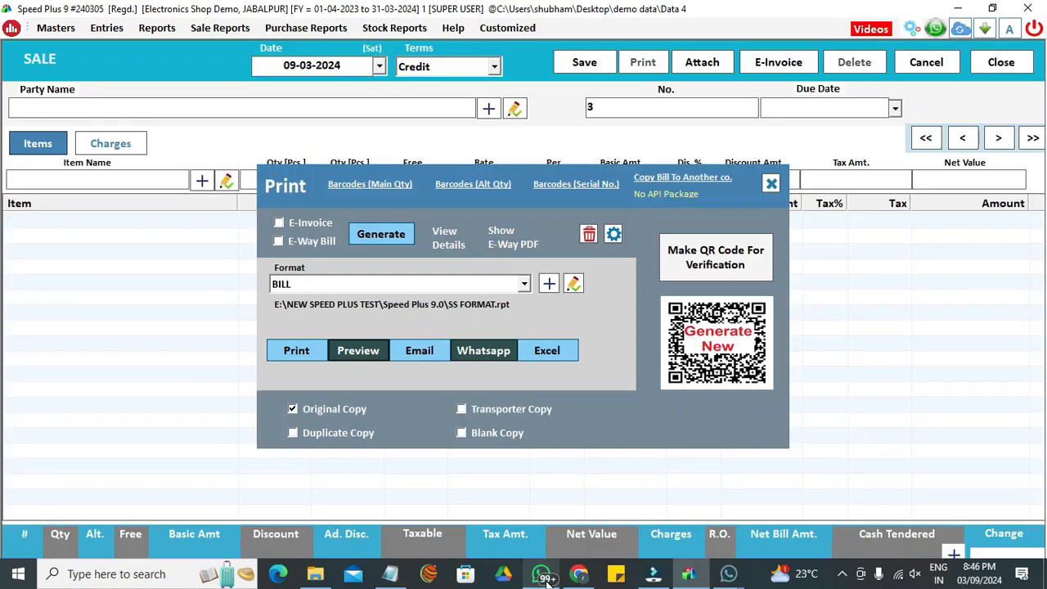
# Check the recipient's WhatsApp chat for the delivered invoice PDF, then close the sending-status window
pyautogui.moveTo(724, 575)
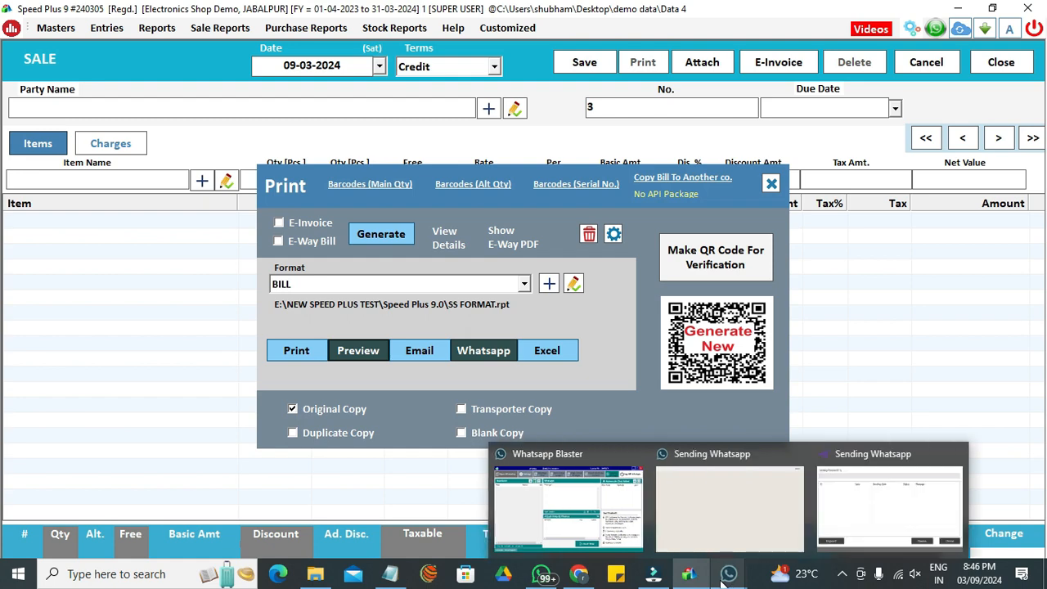
pyautogui.click(870, 502)
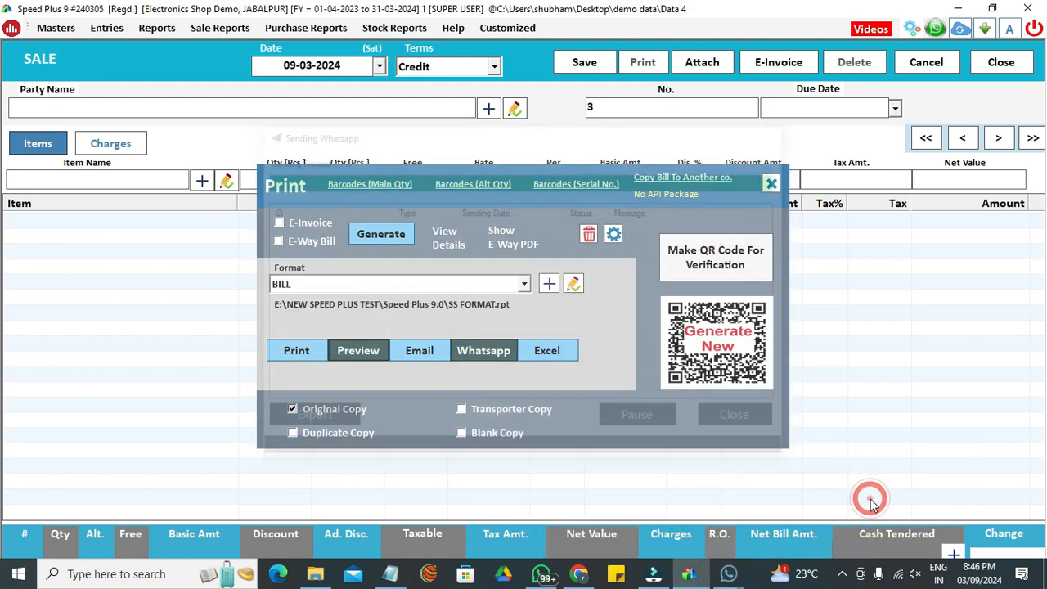
pyautogui.click(544, 574)
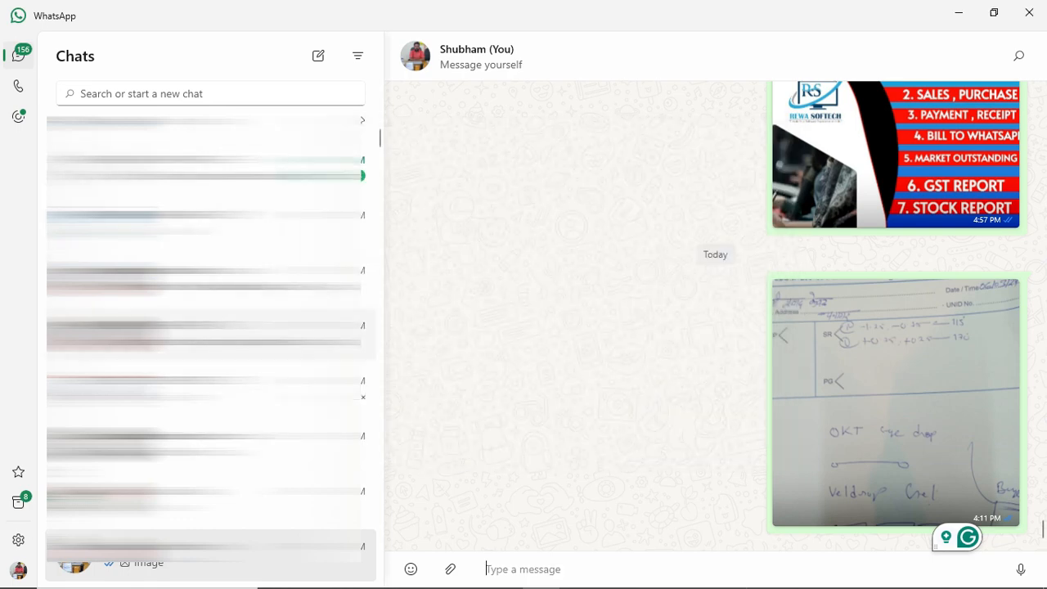
pyautogui.click(211, 311)
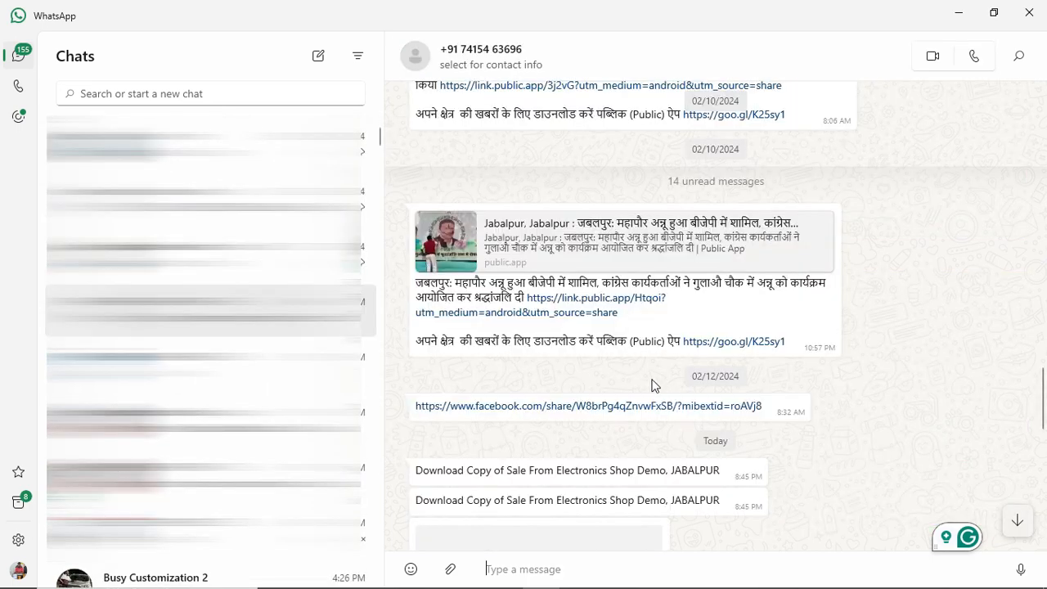
pyautogui.scroll(-3, 827, 380)
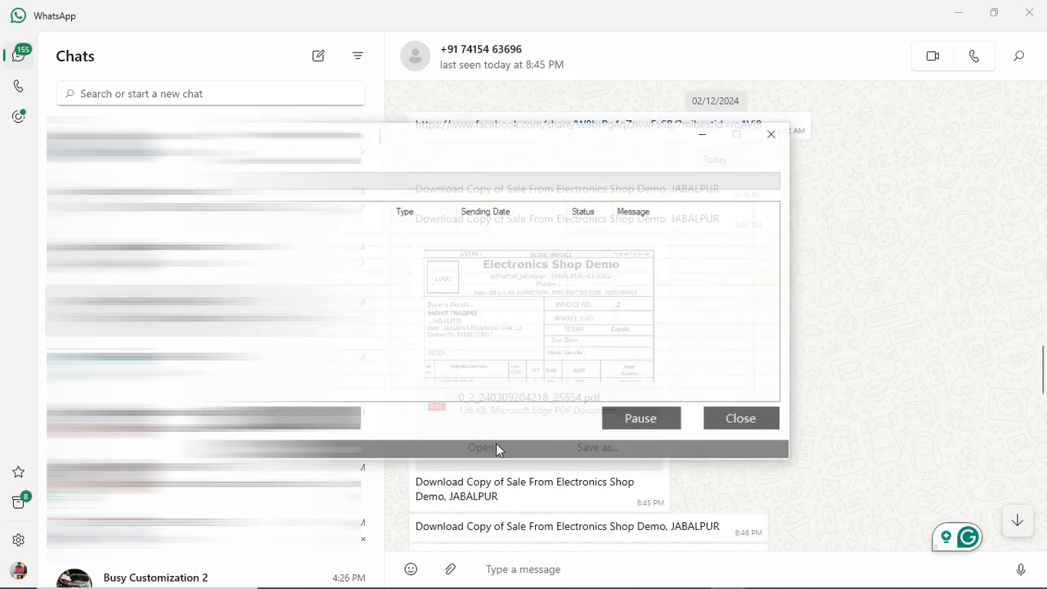
pyautogui.click(740, 426)
pyautogui.click(449, 452)
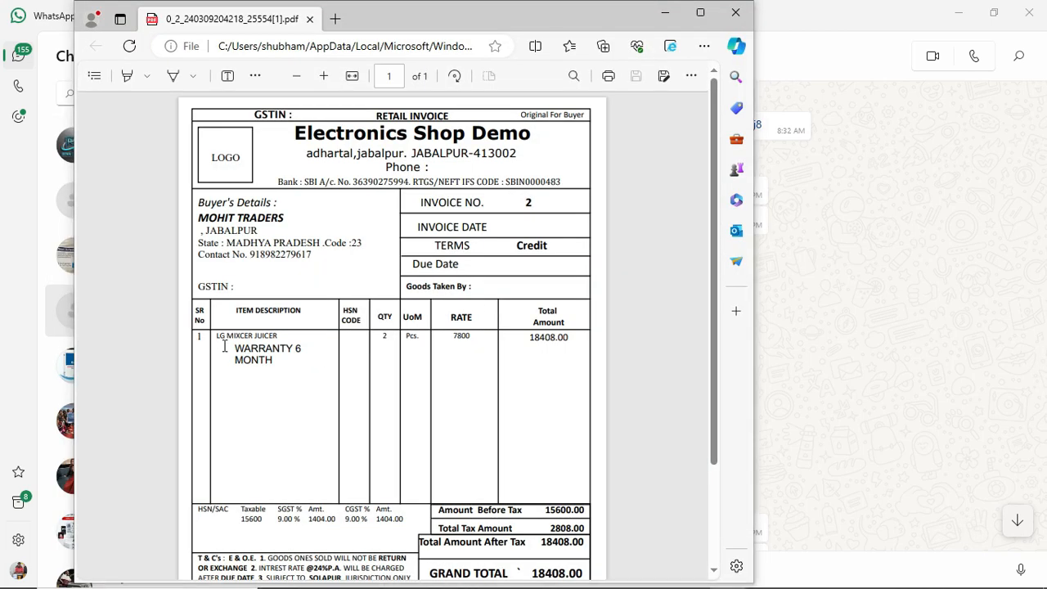
pyautogui.click(739, 418)
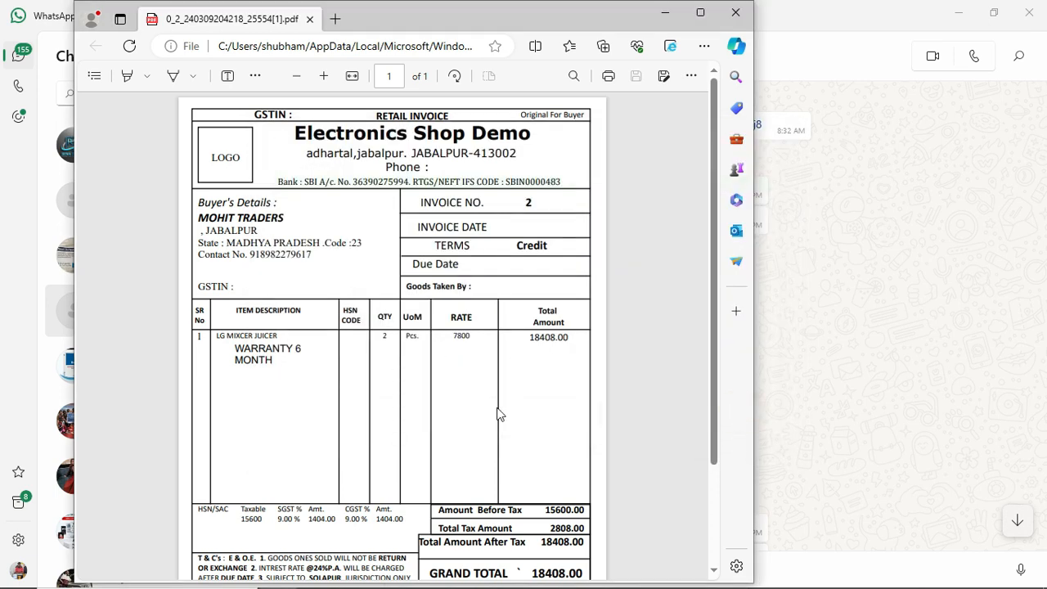
pyautogui.click(735, 13)
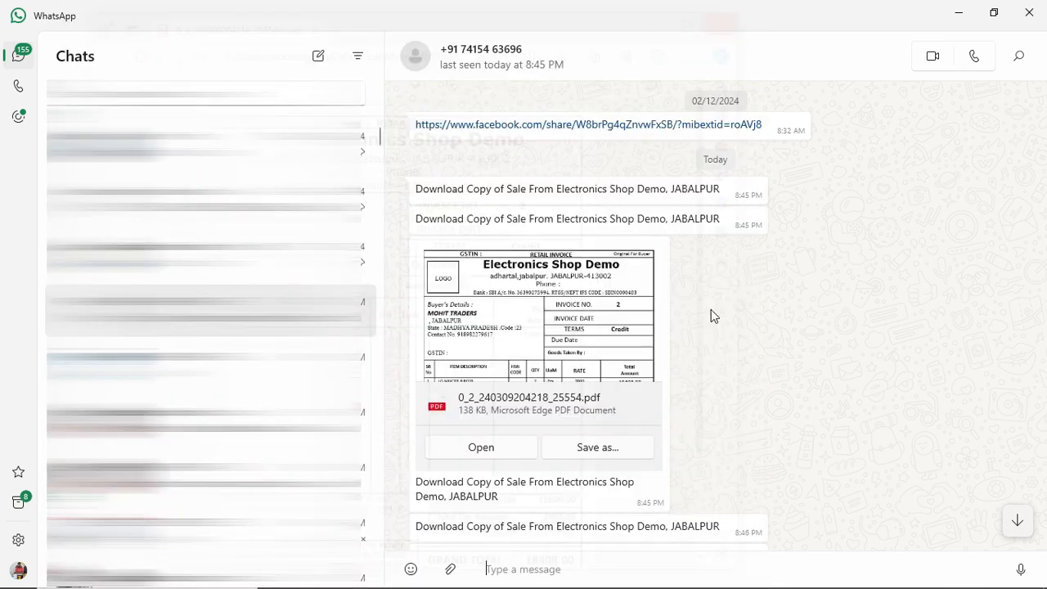
# Minimize WhatsApp, close the Print and Sale screens, and refresh the dashboard to show bill 2 at 18408
pyautogui.click(957, 10)
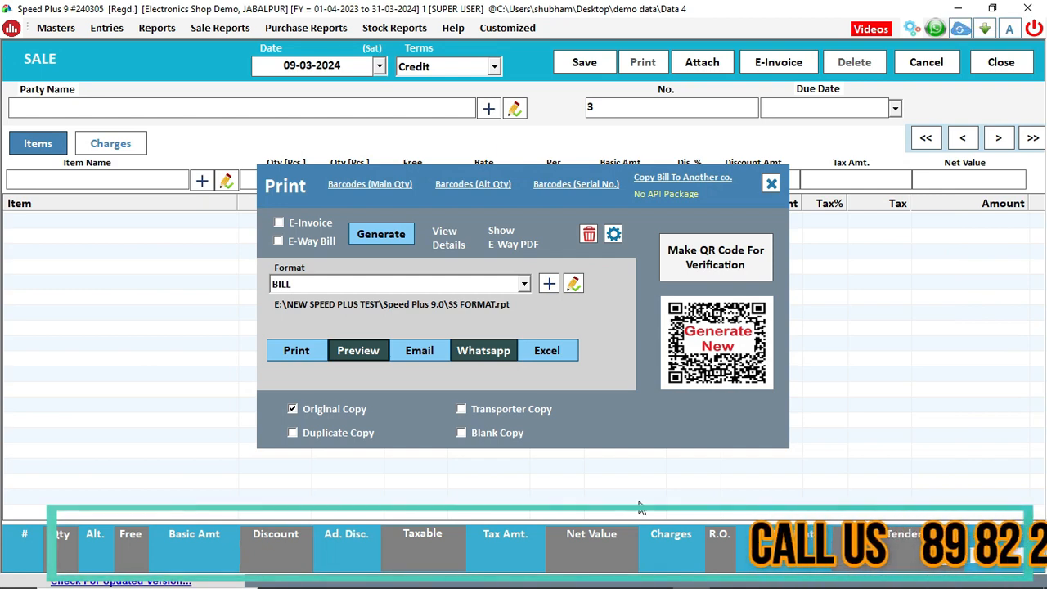
pyautogui.click(771, 183)
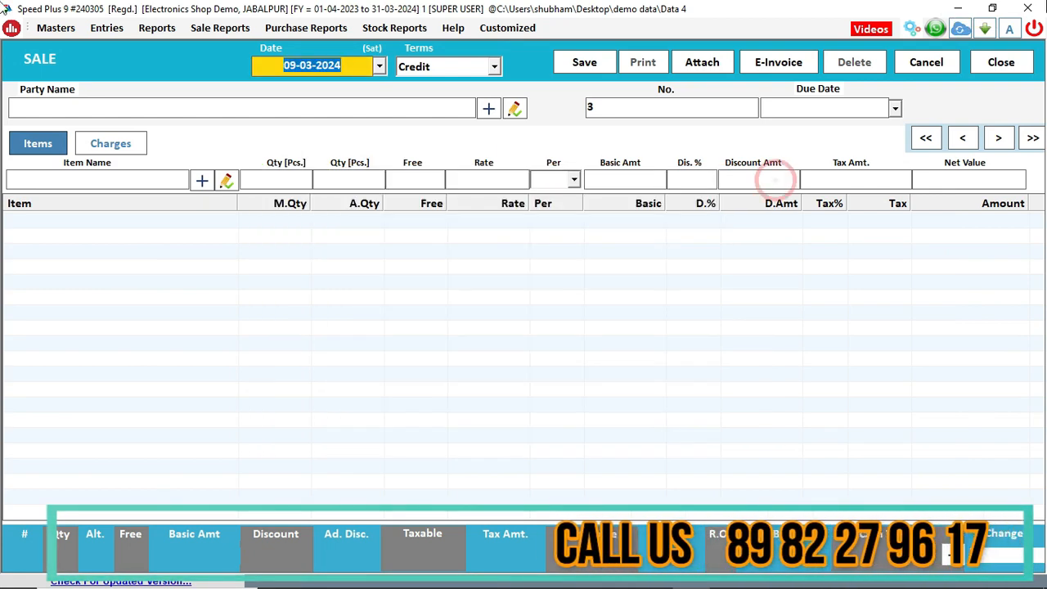
pyautogui.click(1024, 65)
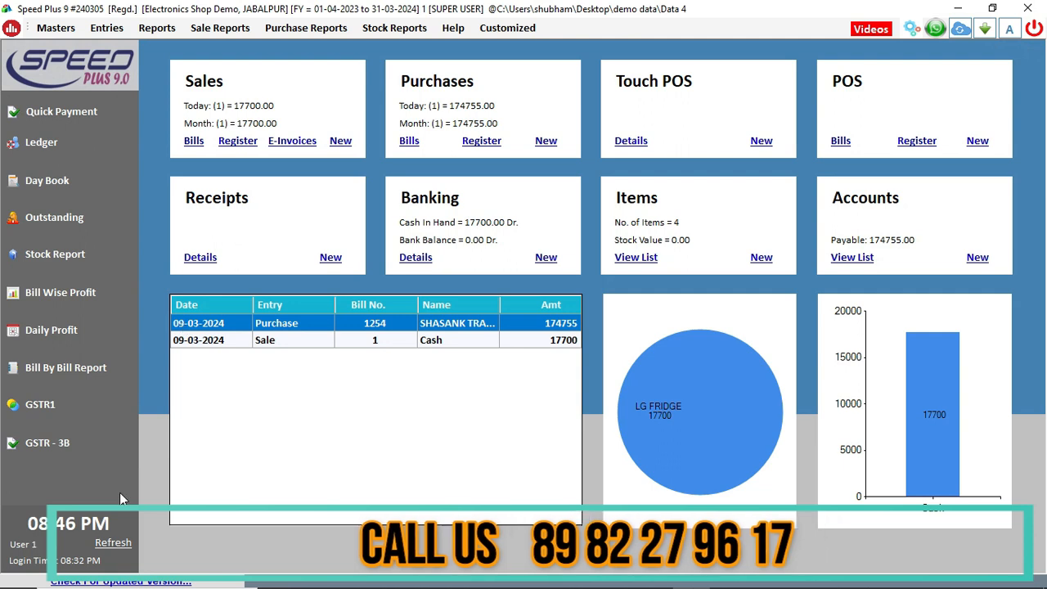
pyautogui.click(115, 542)
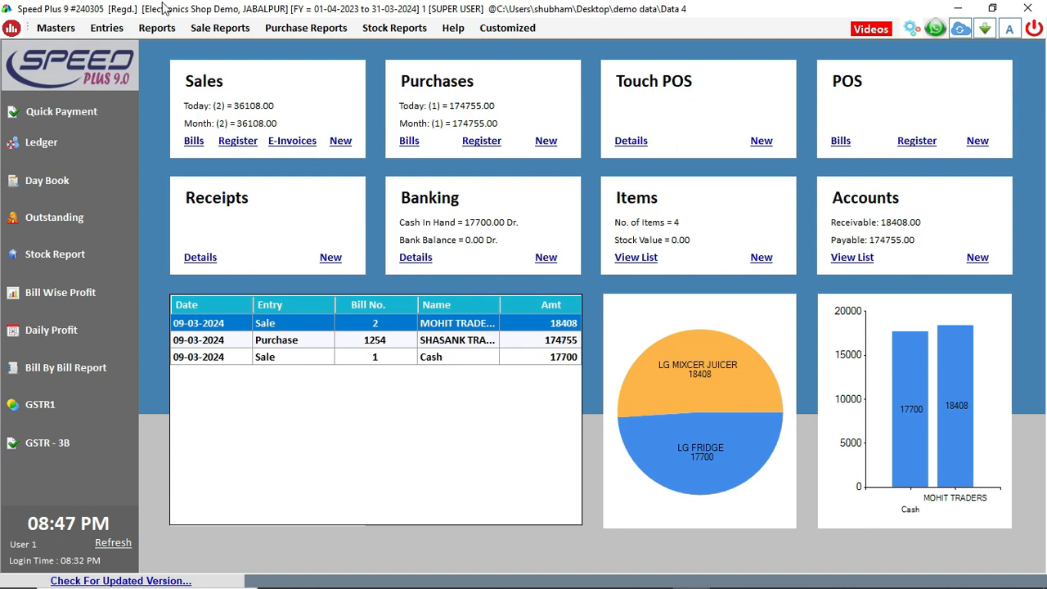
# Review outstanding receivables (MOHIT TRADERS 18408.00) and payables (SHASANK TRADER 174755.00), then close the report
pyautogui.click(63, 217)
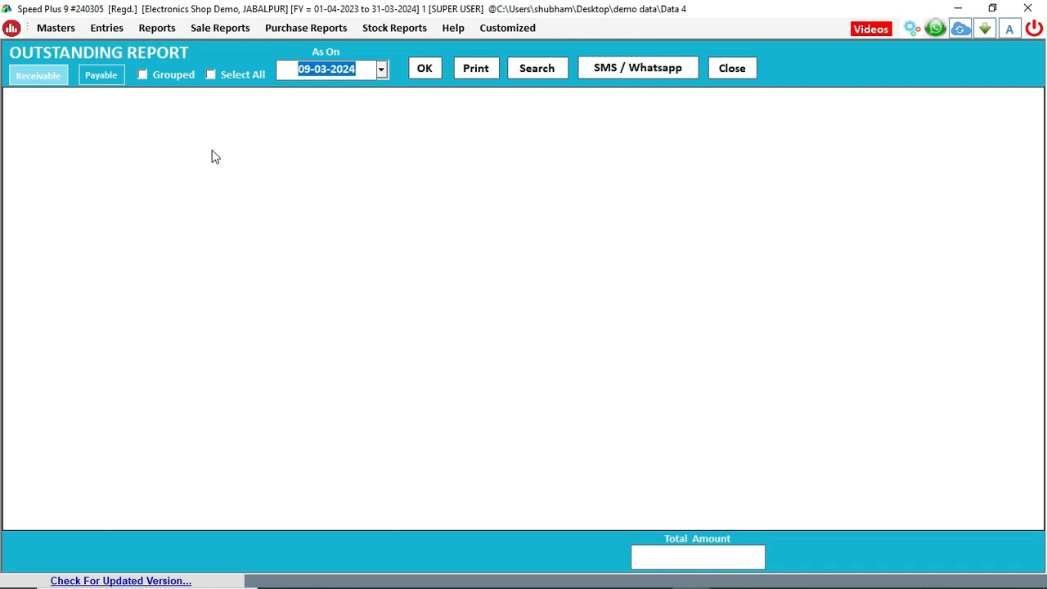
pyautogui.click(425, 70)
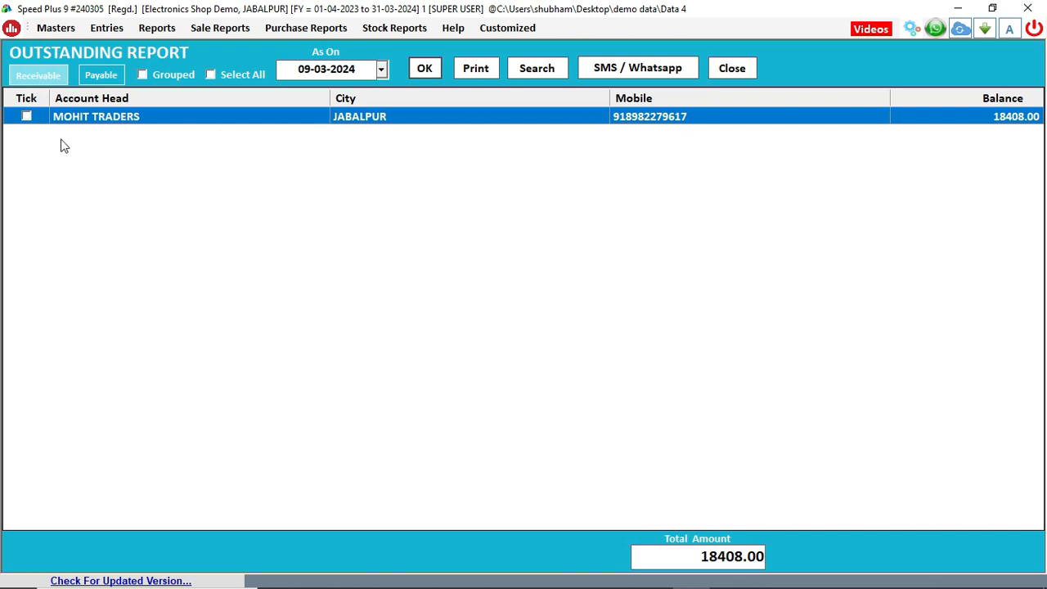
pyautogui.click(106, 74)
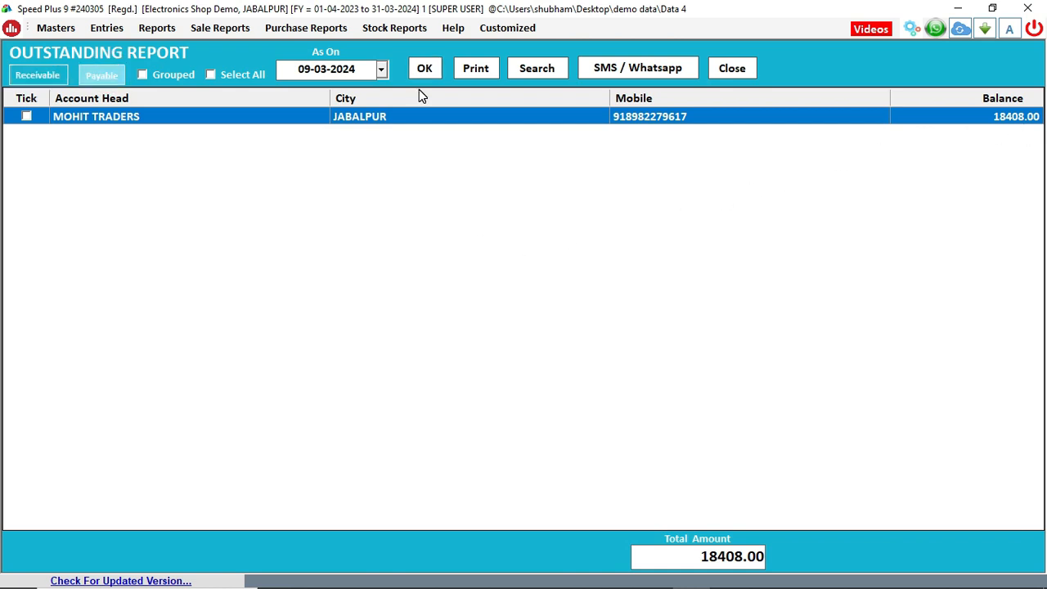
pyautogui.click(424, 69)
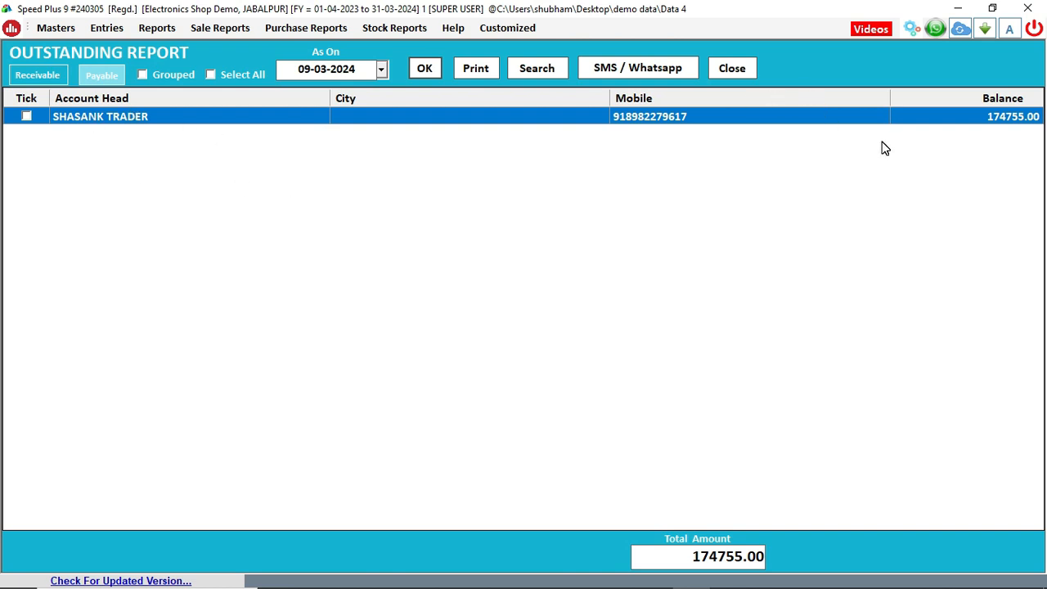
pyautogui.click(945, 123)
pyautogui.click(725, 71)
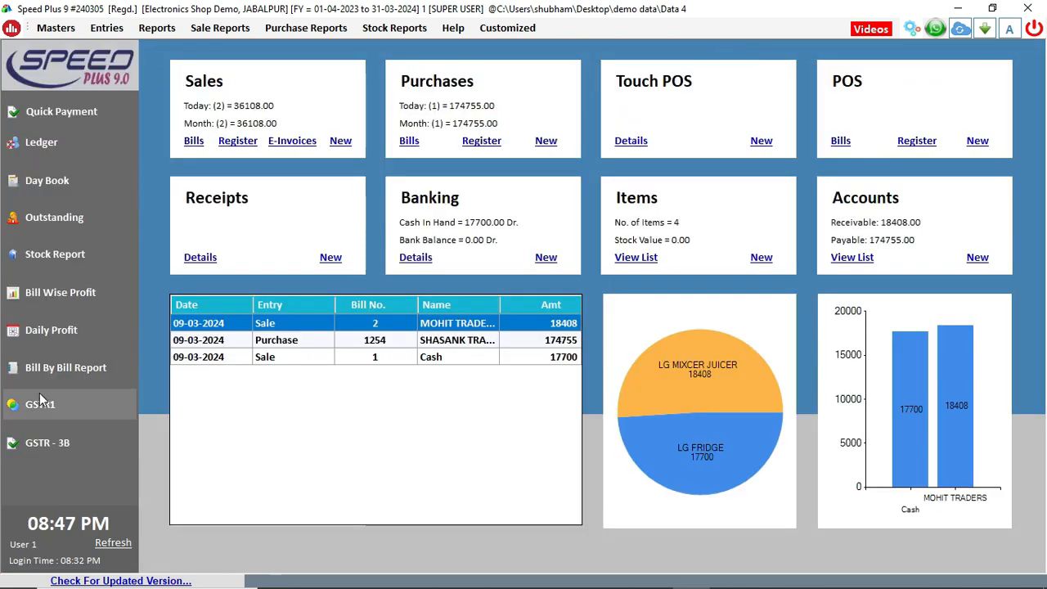
pyautogui.click(115, 544)
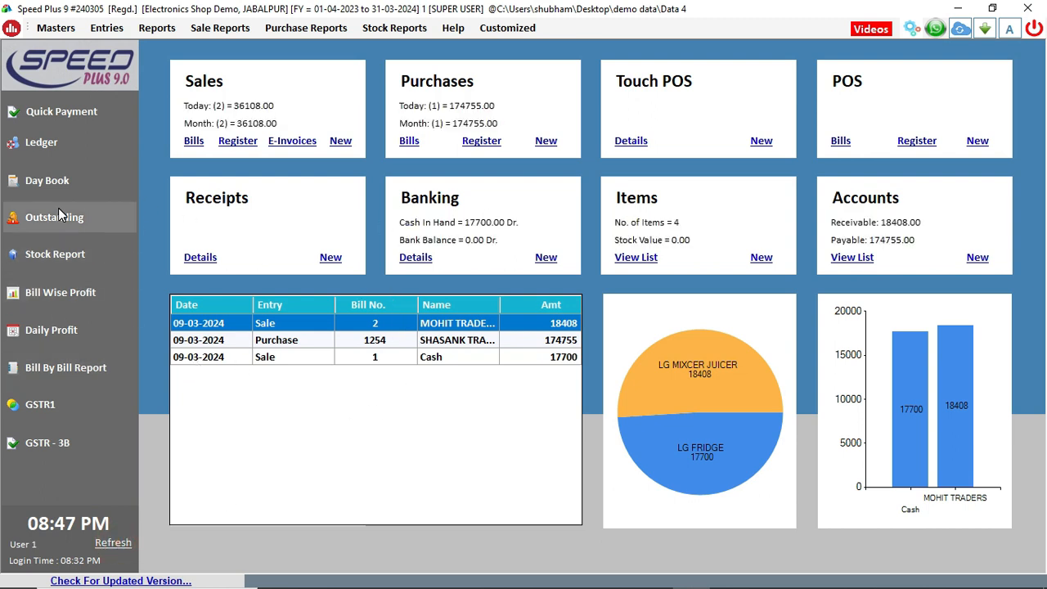
pyautogui.click(55, 257)
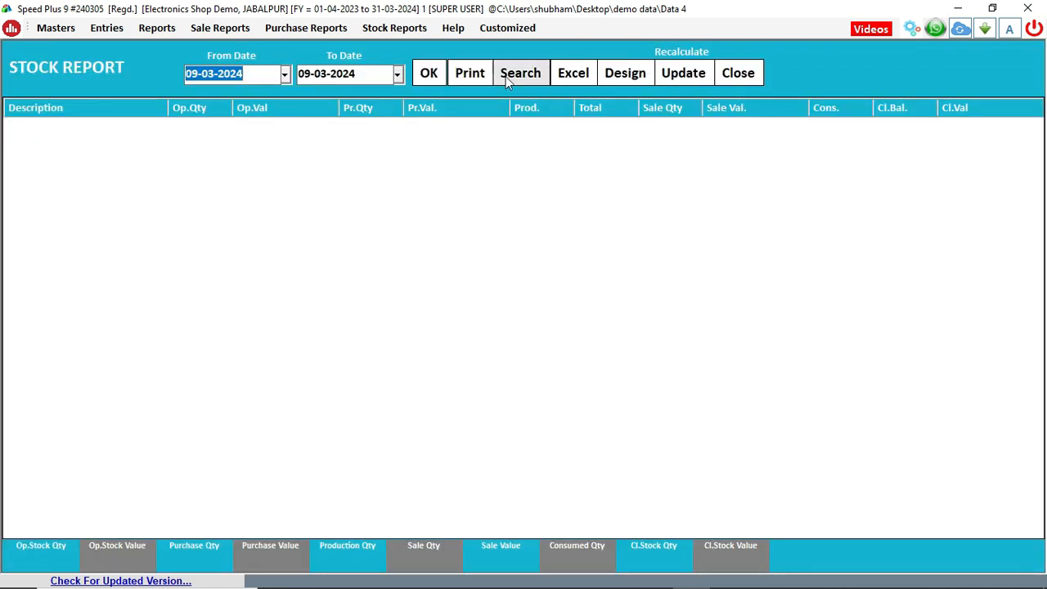
pyautogui.click(429, 75)
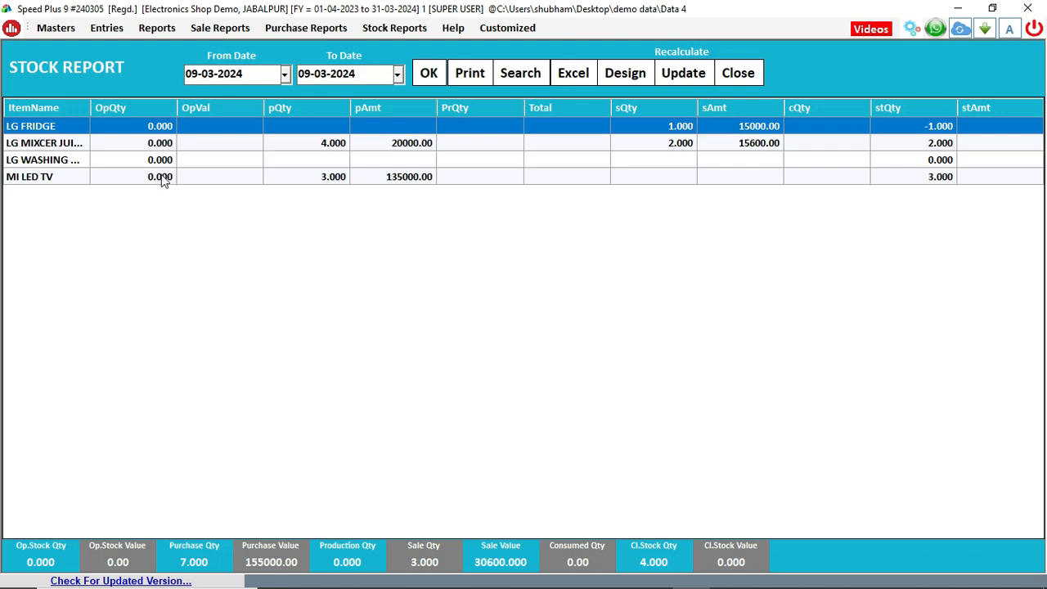
pyautogui.click(746, 74)
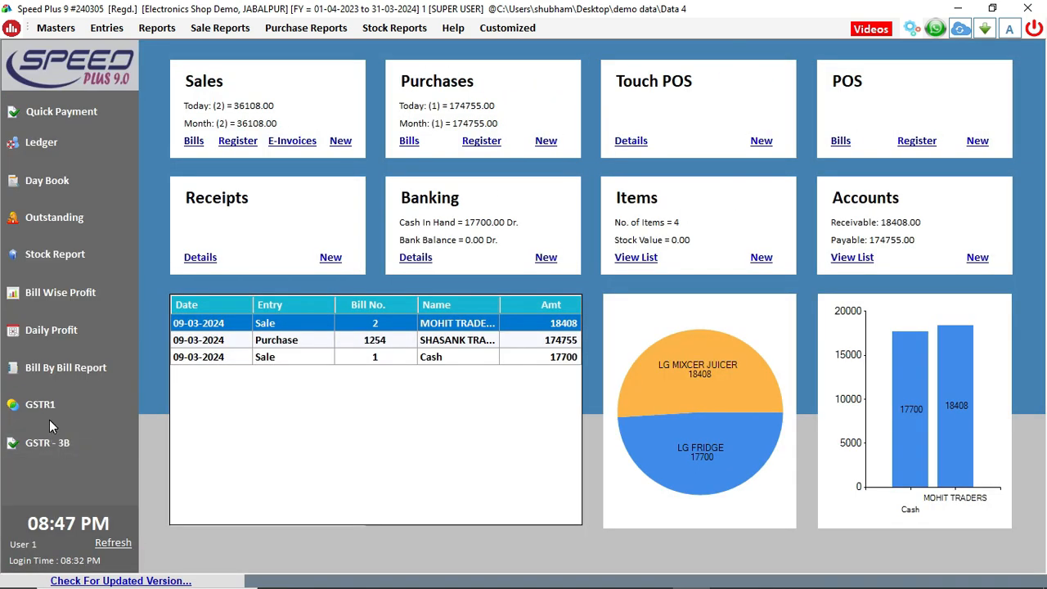
# View the GST returns e-filing screen from the Reports menu and close it
pyautogui.click(160, 28)
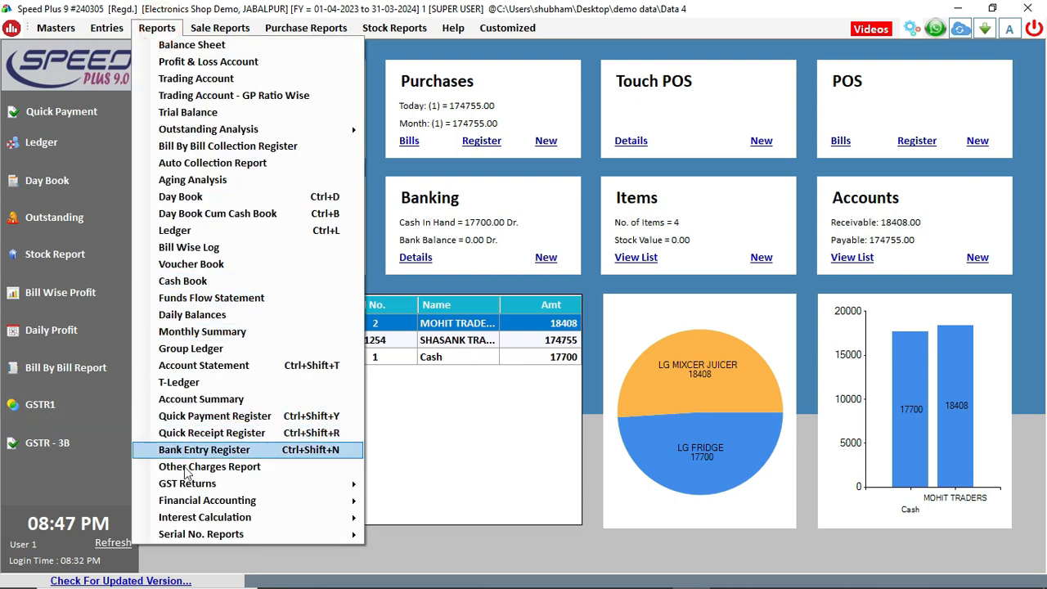
pyautogui.moveTo(311, 489)
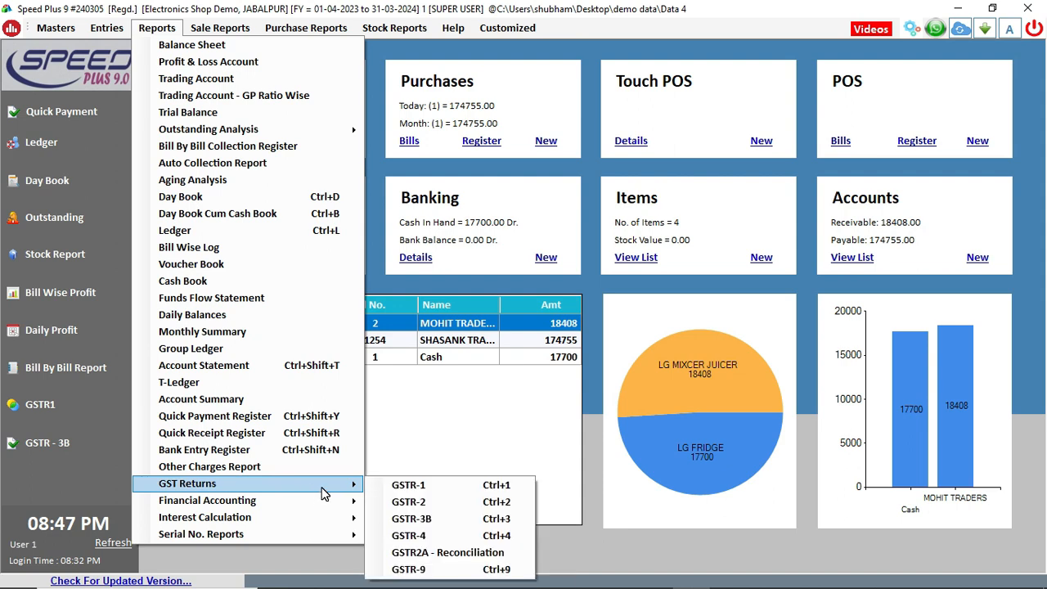
pyautogui.click(428, 491)
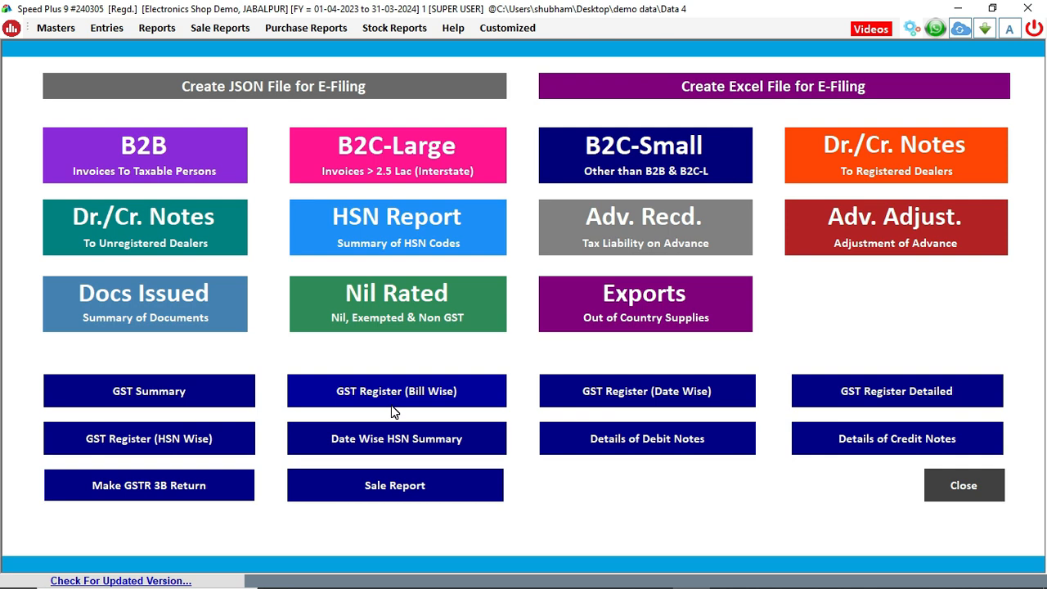
pyautogui.click(970, 494)
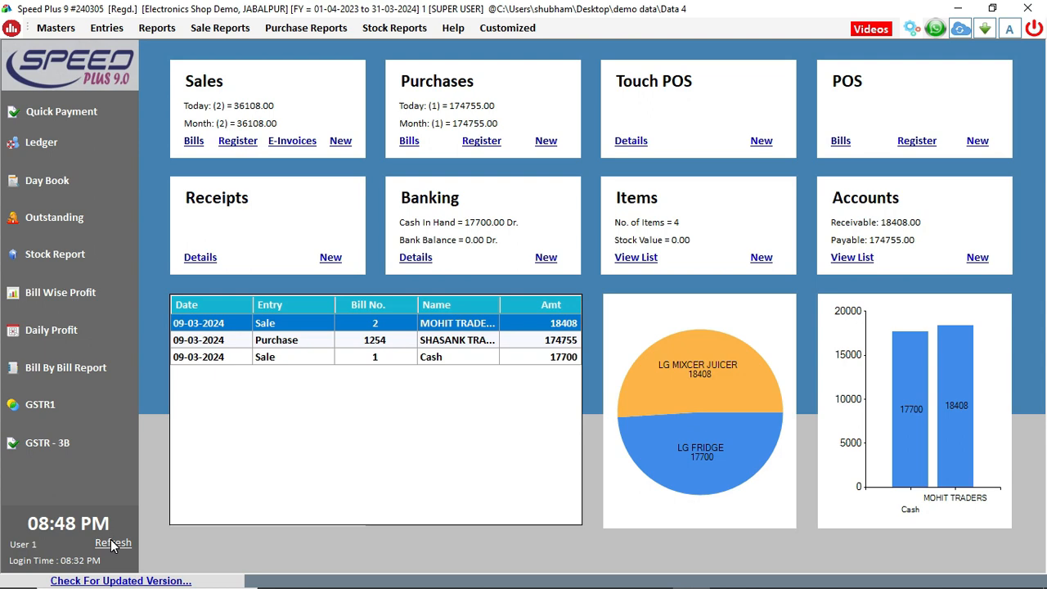
# Check the empty GSTR-3B report for 09-03-2024, close it, and return to Reports
pyautogui.click(62, 445)
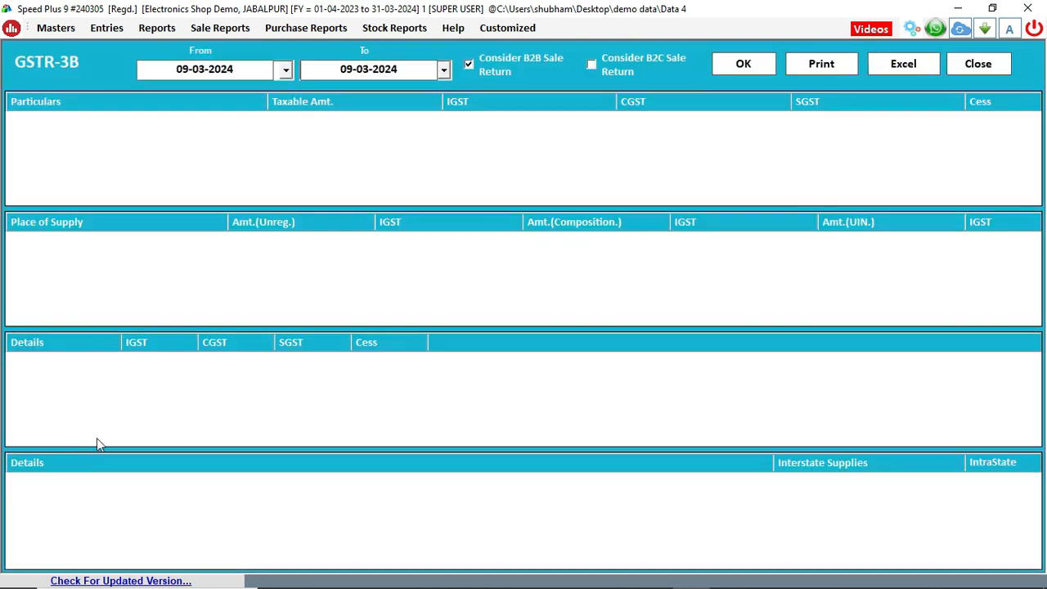
pyautogui.click(993, 65)
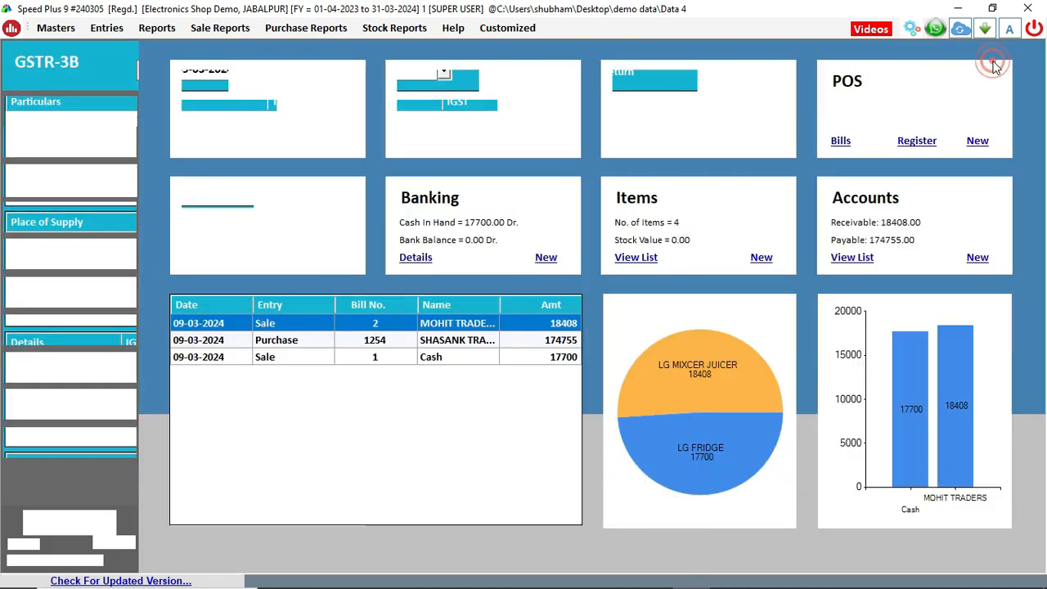
pyautogui.click(156, 28)
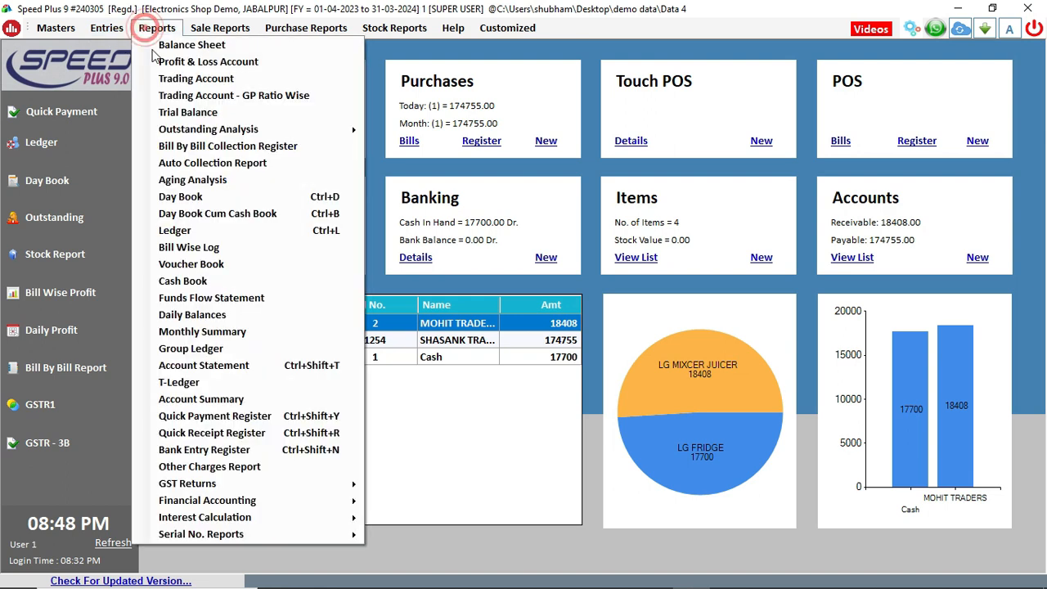
pyautogui.moveTo(245, 483)
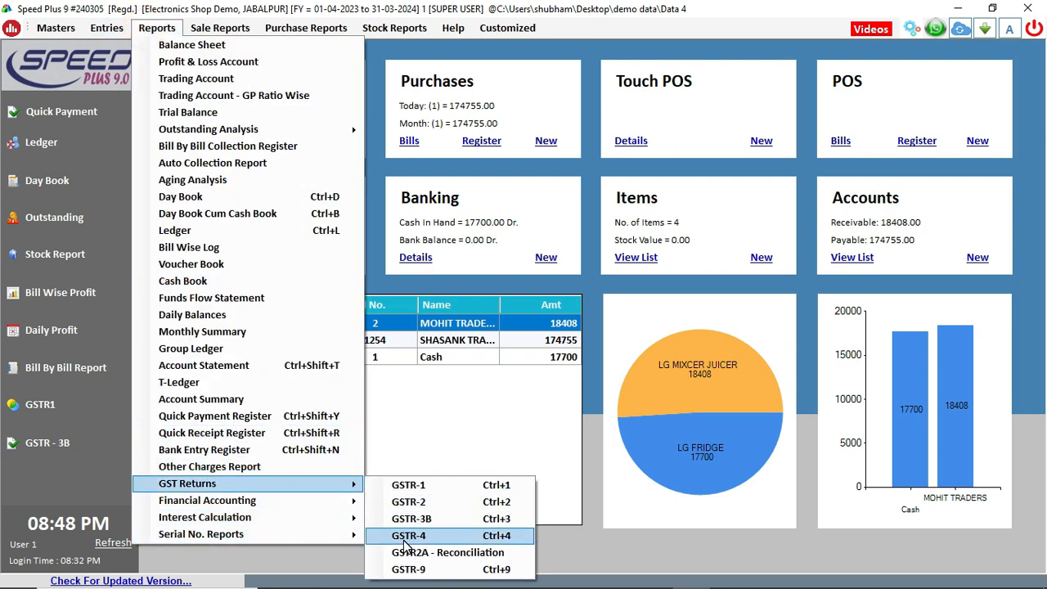
pyautogui.click(586, 571)
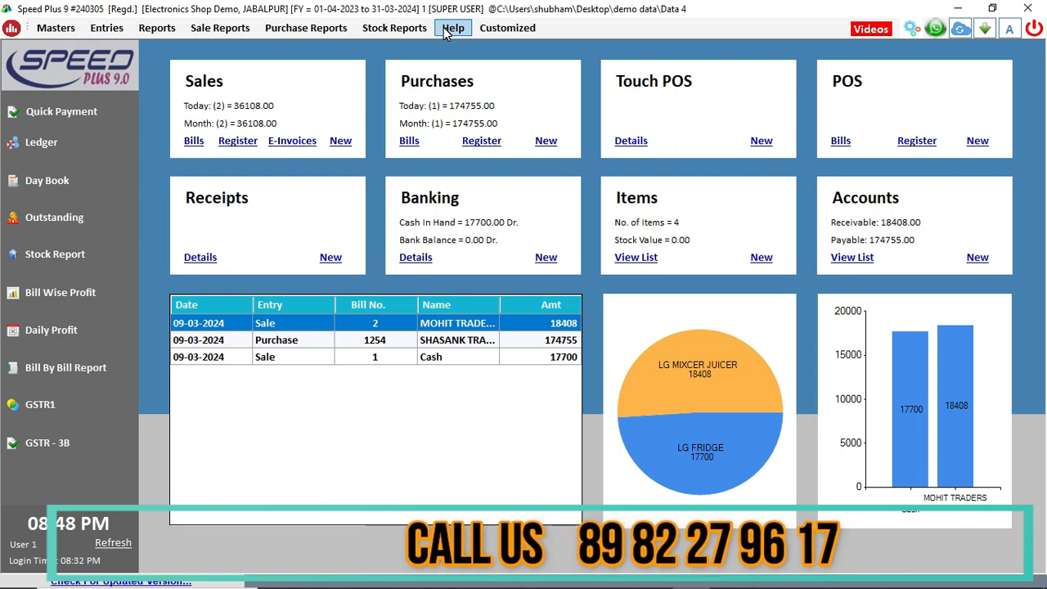
# Start a new CRM call from MOHIT TRADERS' sale bill 2 in the Sale Bills list
pyautogui.click(193, 143)
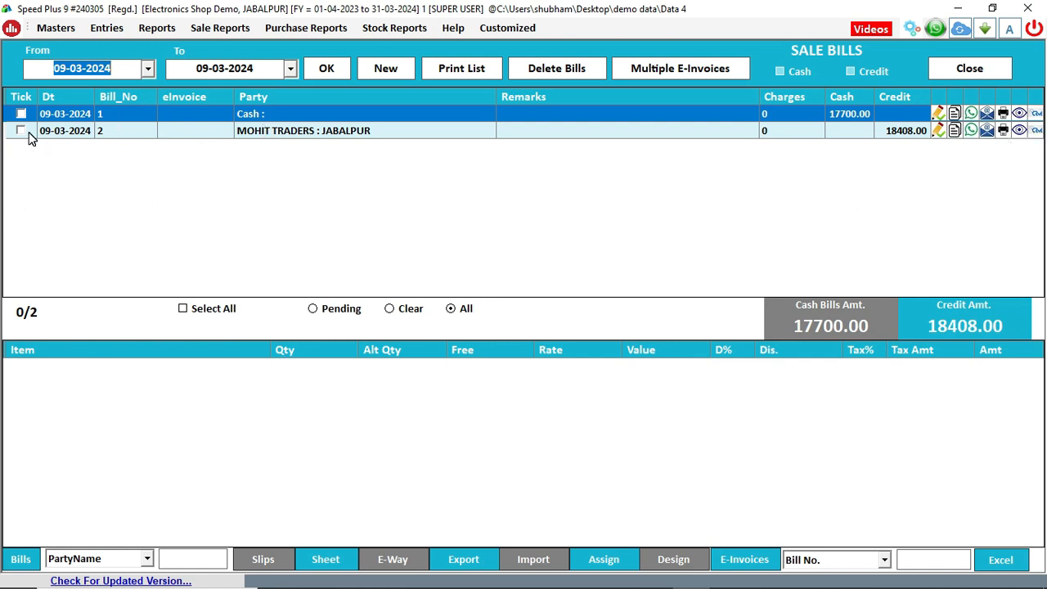
pyautogui.click(135, 131)
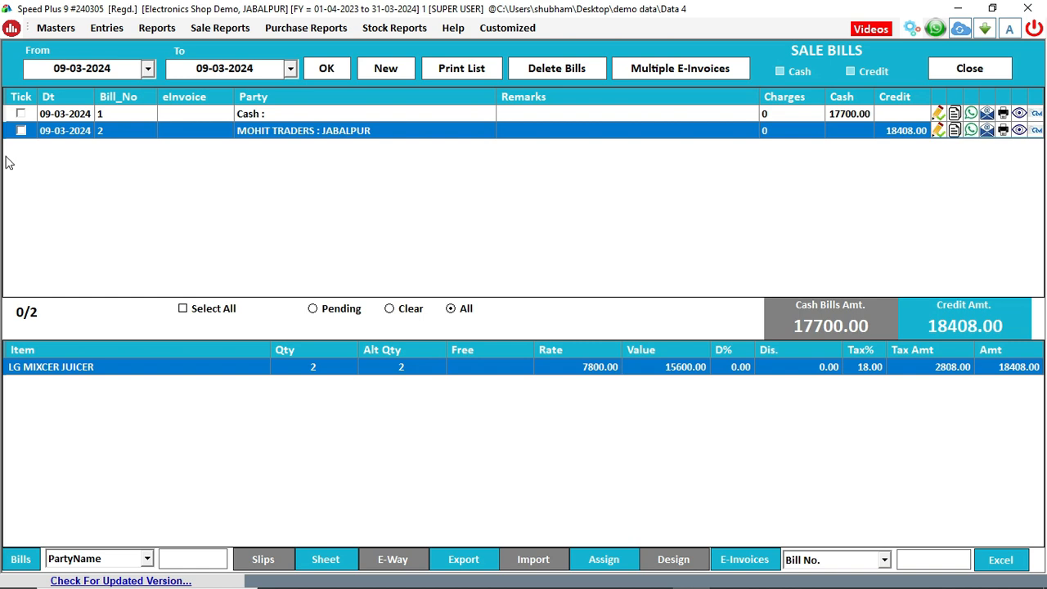
pyautogui.click(1040, 133)
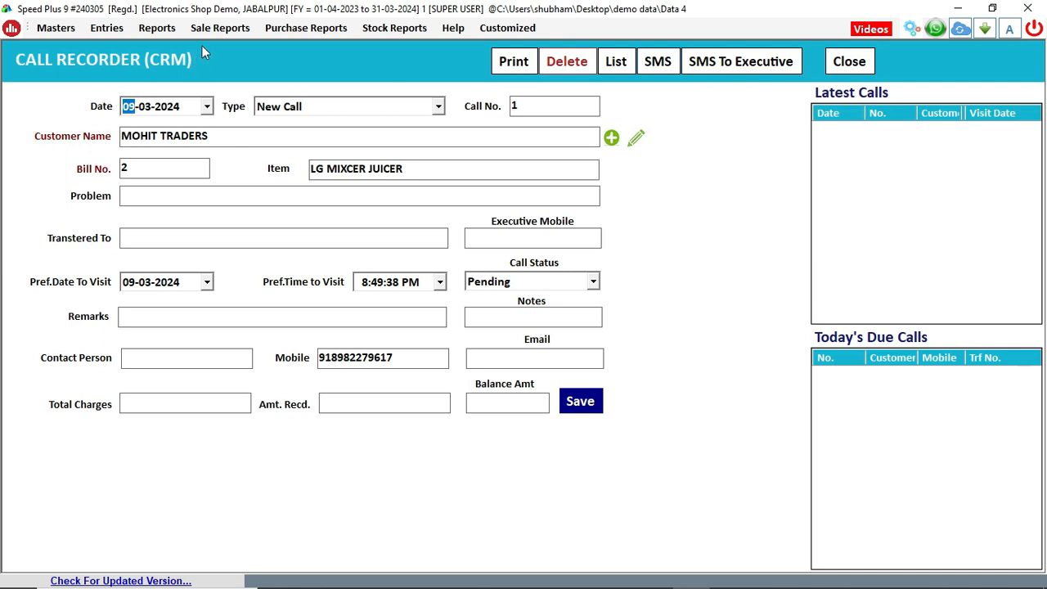
# Set the call date to 27-03-2024 and the call type to Service
pyautogui.click(439, 107)
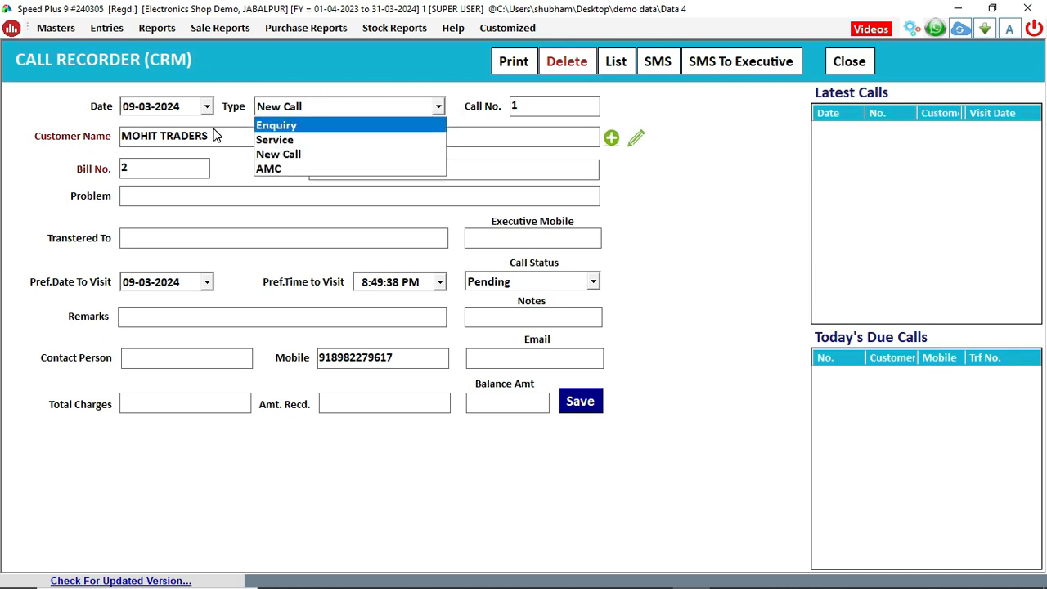
pyautogui.click(213, 105)
pyautogui.click(209, 106)
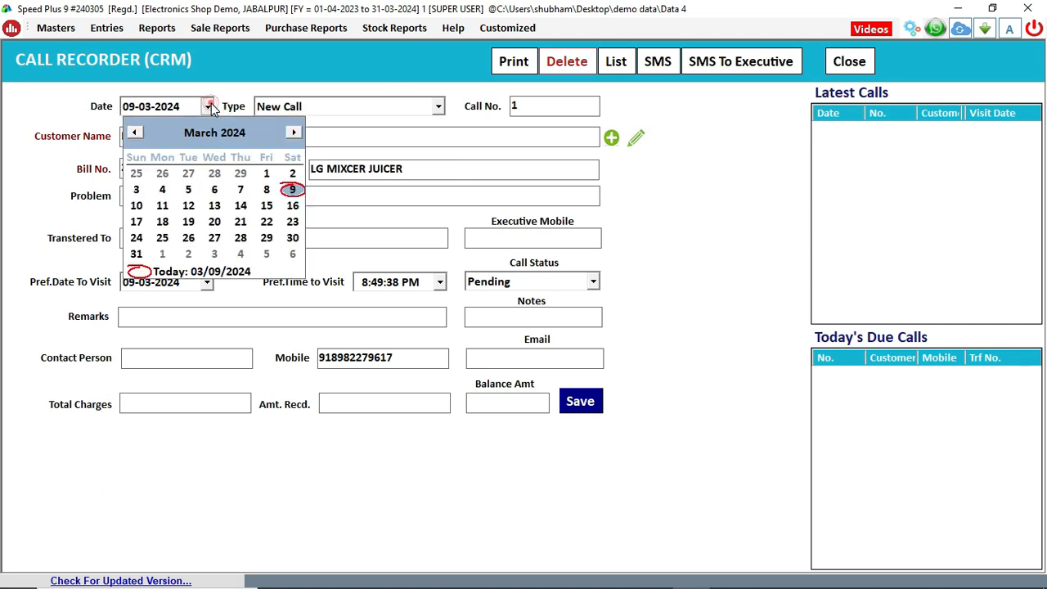
pyautogui.click(214, 238)
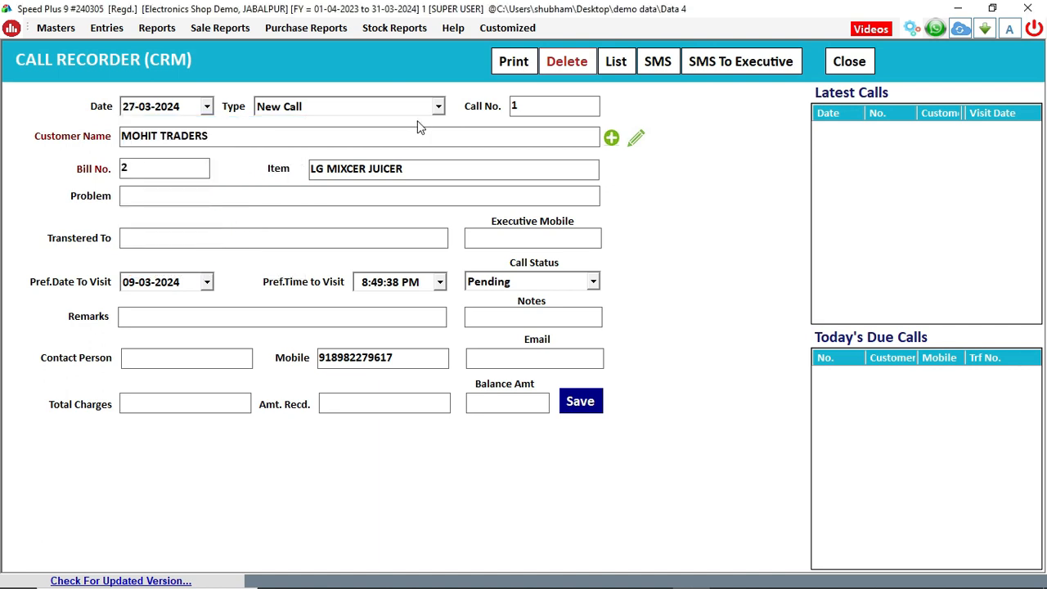
pyautogui.click(438, 107)
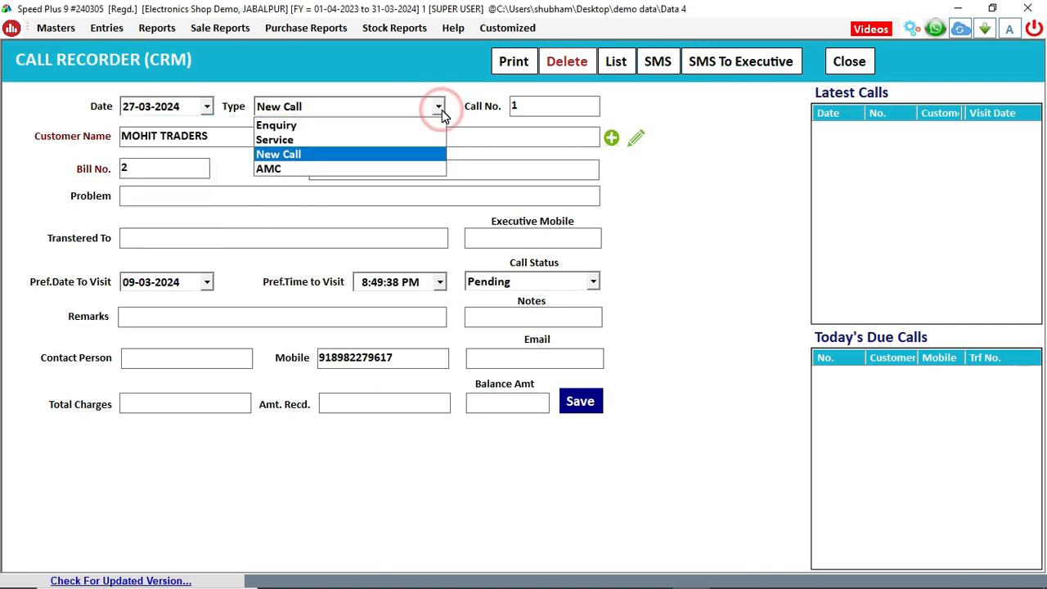
pyautogui.click(384, 140)
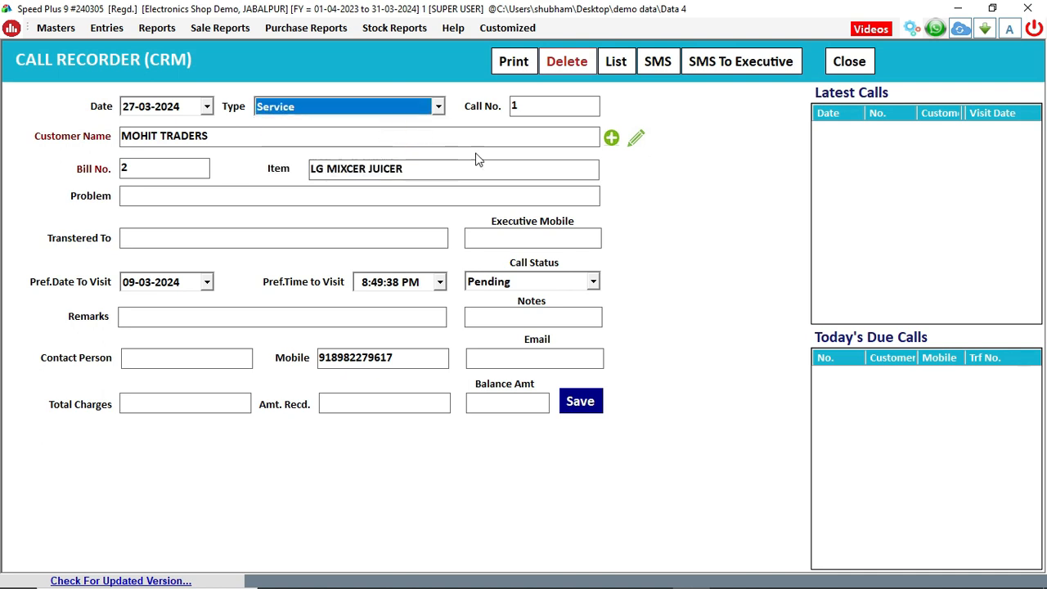
# Save the call as No. 1, then close the Call Recorder and Sale Bills windows
pyautogui.click(494, 236)
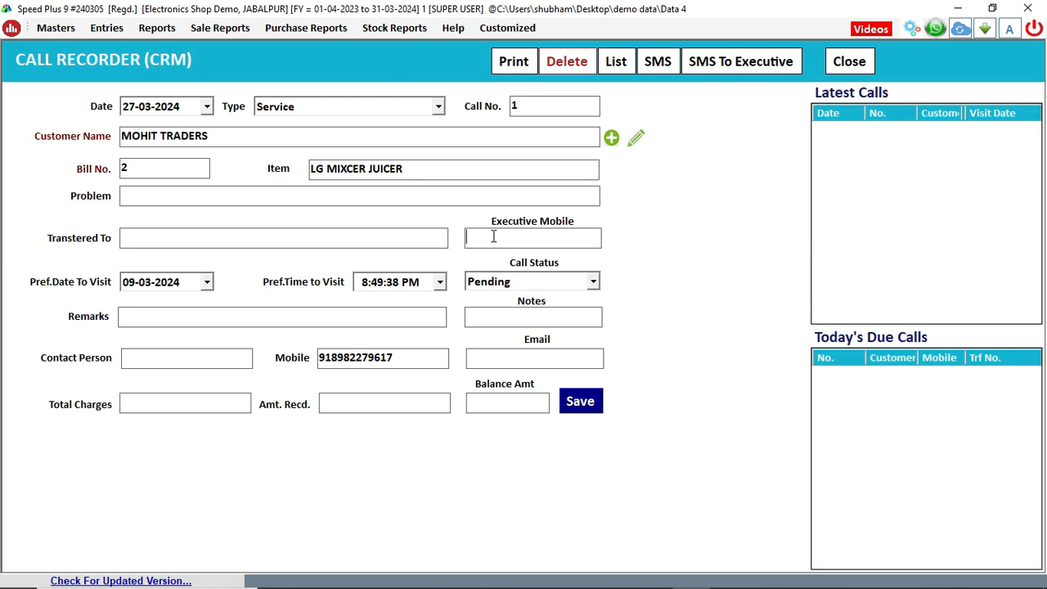
pyautogui.click(400, 234)
pyautogui.click(579, 402)
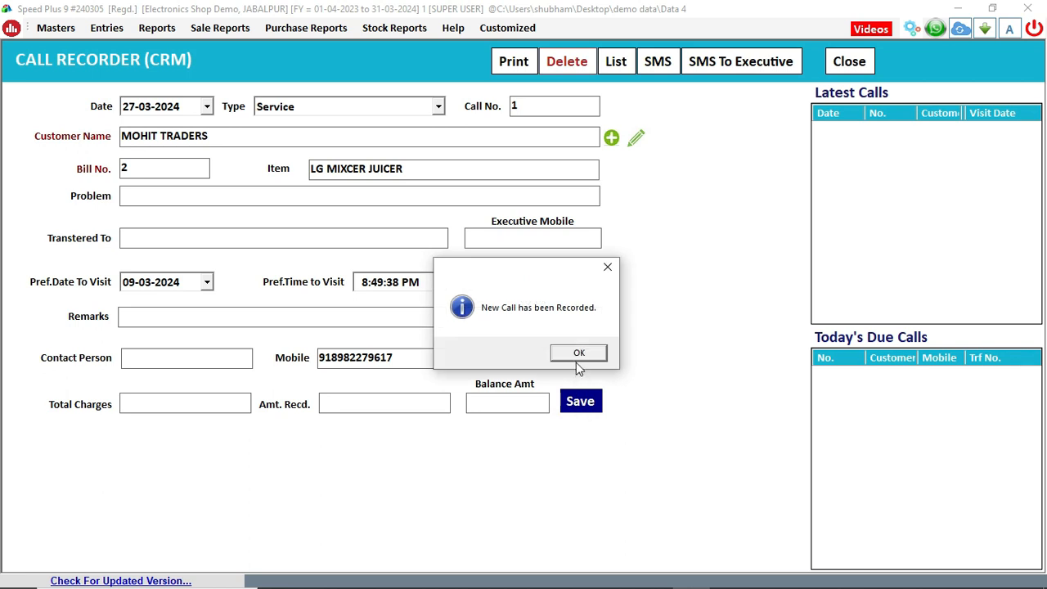
pyautogui.click(577, 357)
pyautogui.click(854, 69)
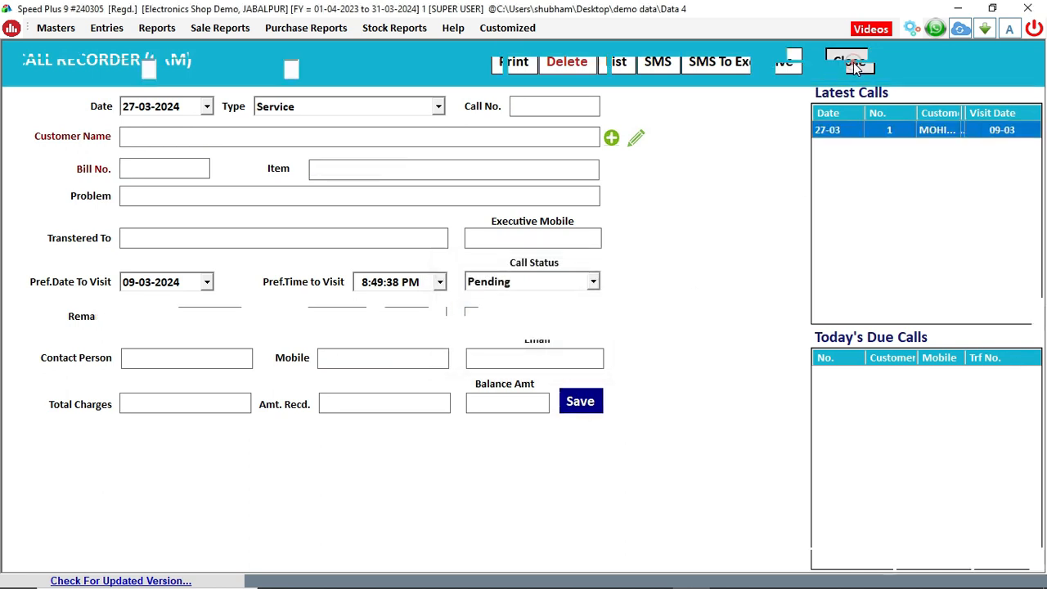
pyautogui.click(968, 69)
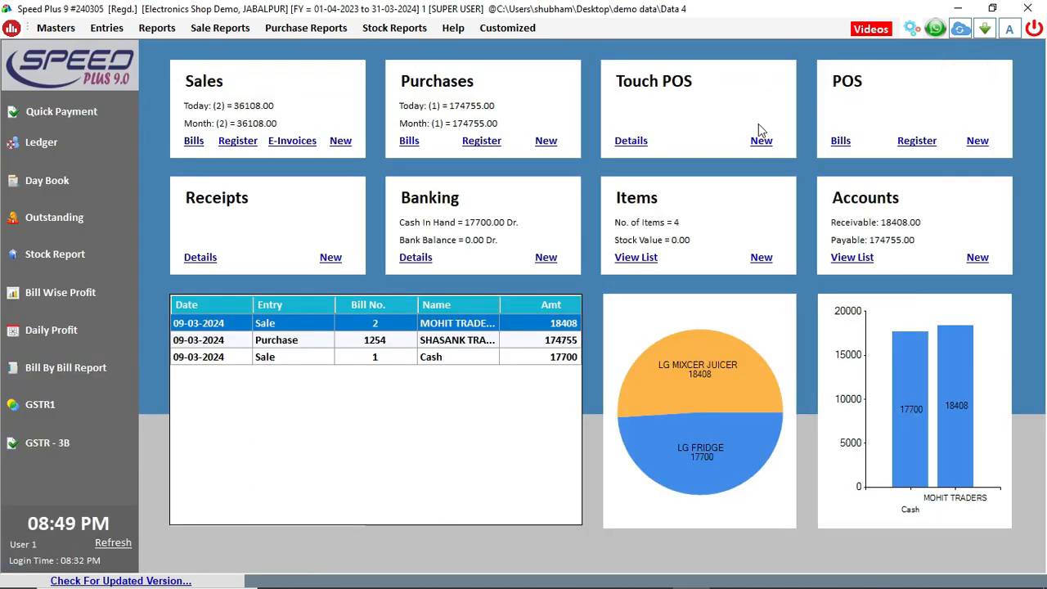
pyautogui.click(111, 544)
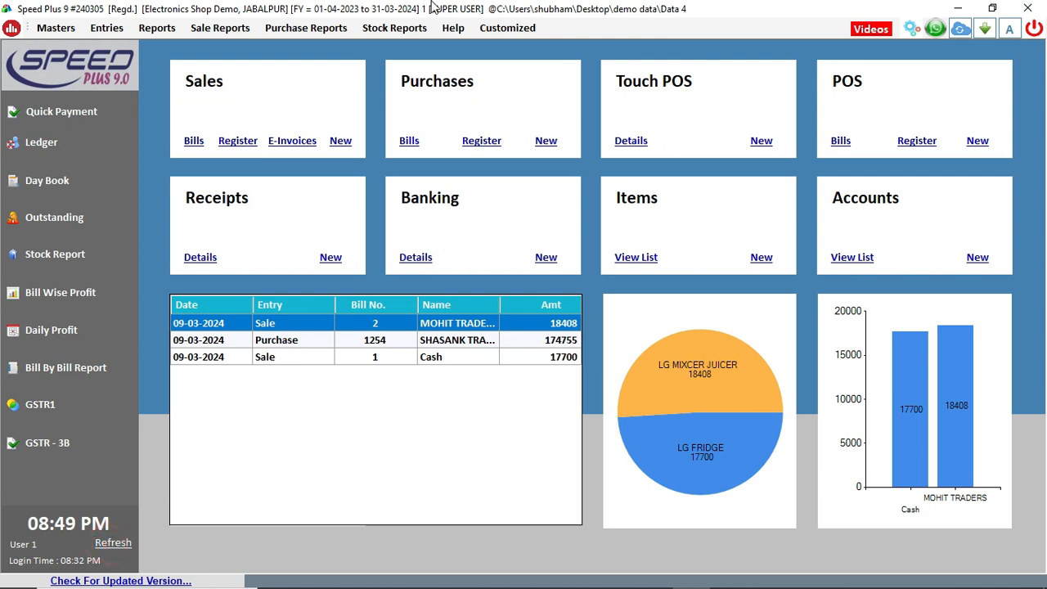
pyautogui.click(453, 30)
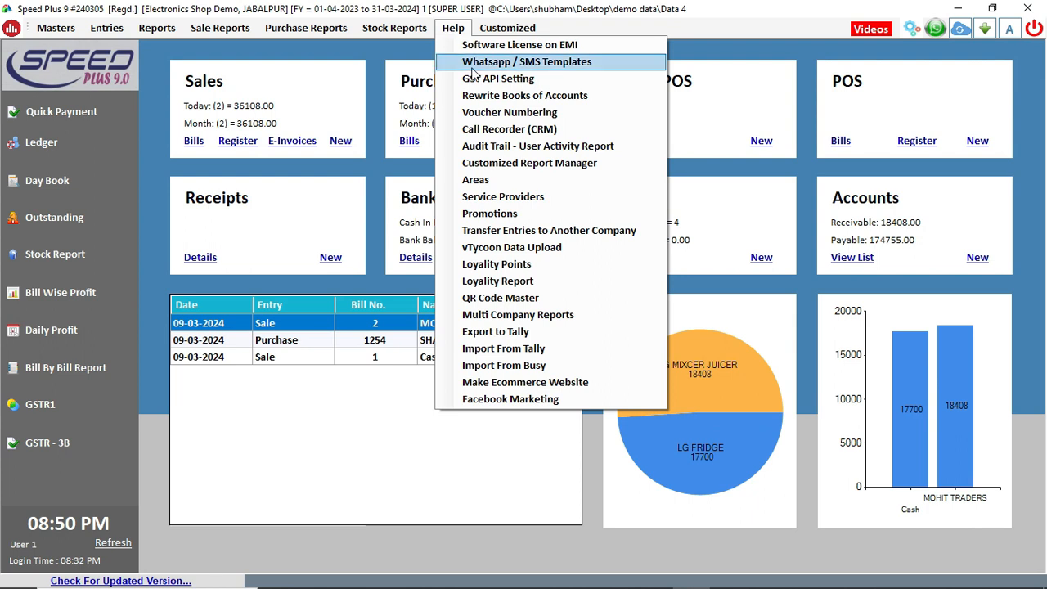
pyautogui.click(487, 131)
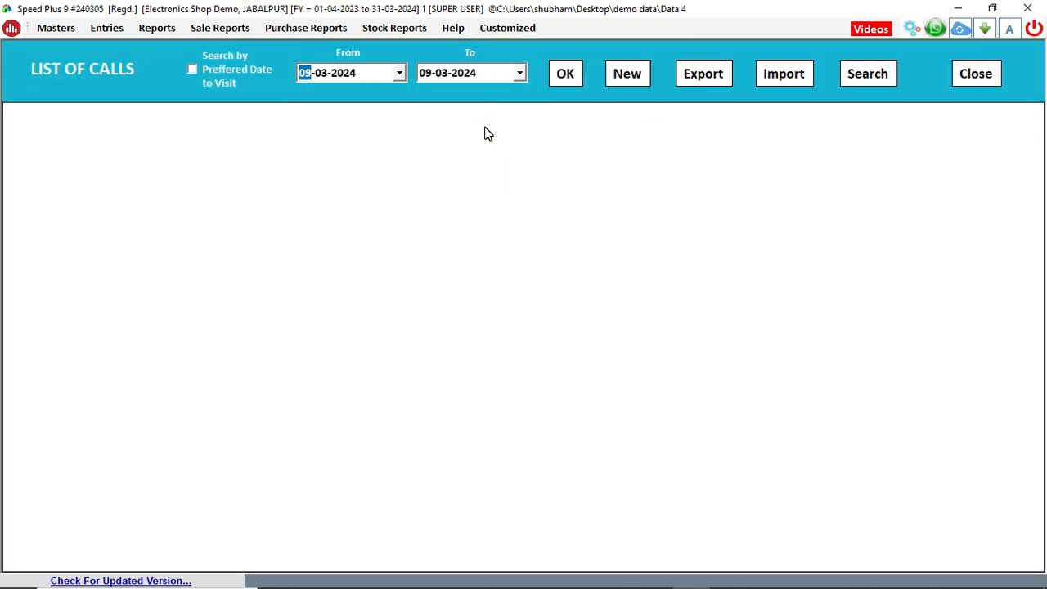
pyautogui.click(399, 74)
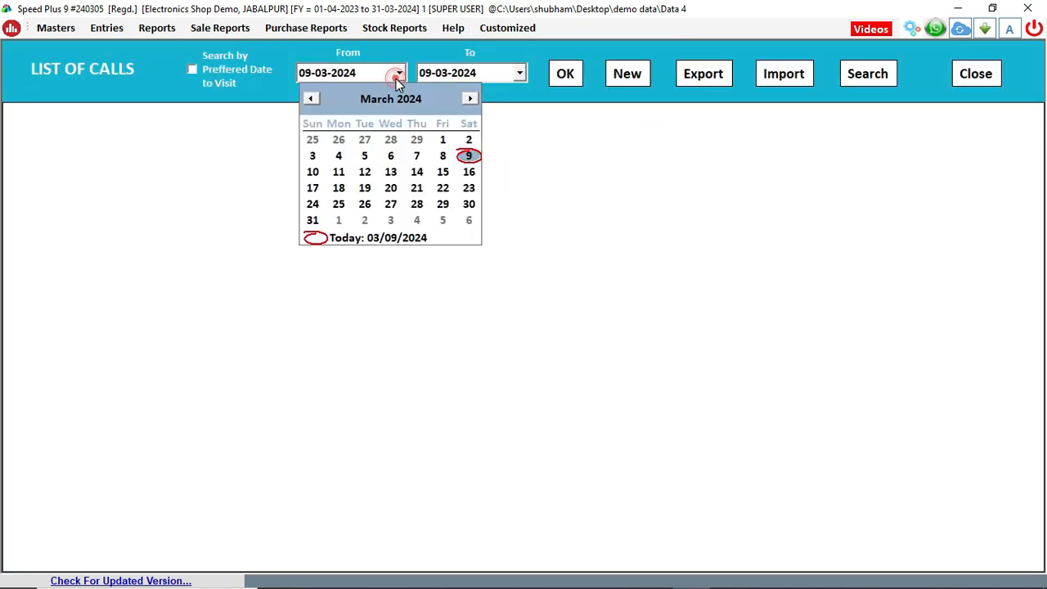
pyautogui.click(391, 205)
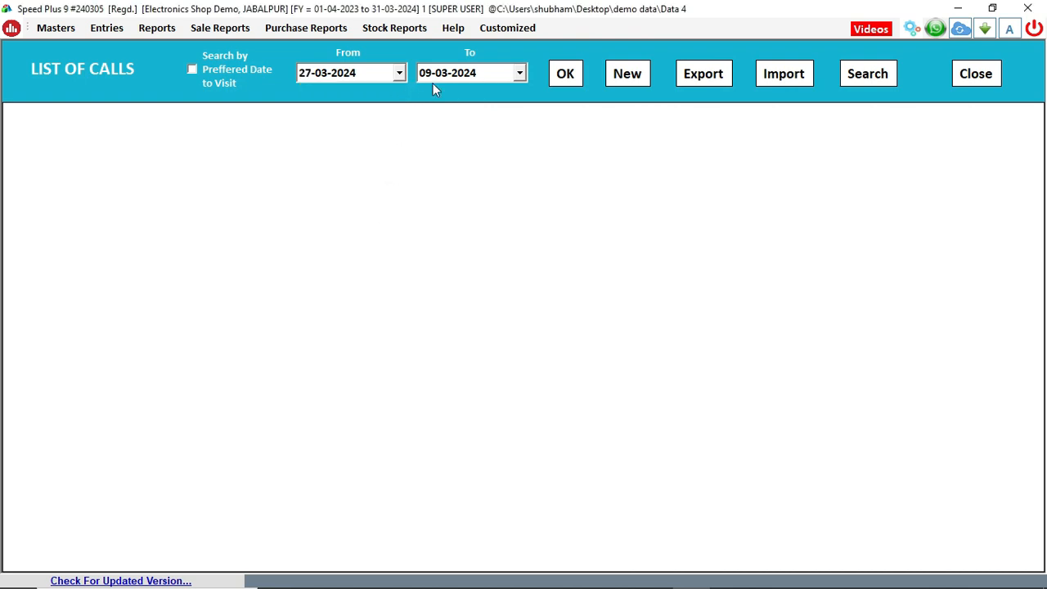
pyautogui.click(519, 76)
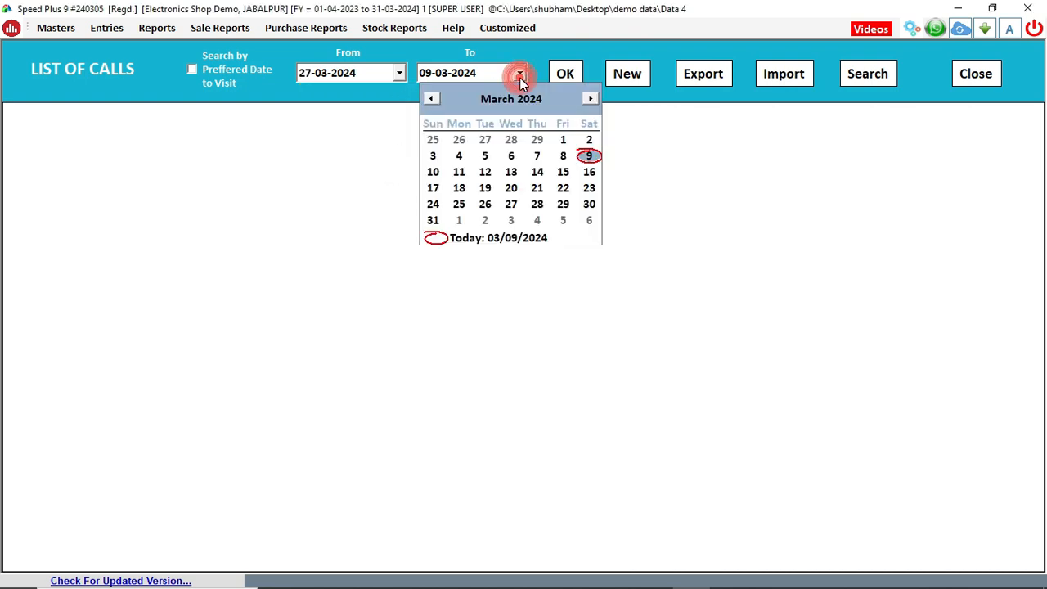
pyautogui.click(510, 204)
pyautogui.click(568, 78)
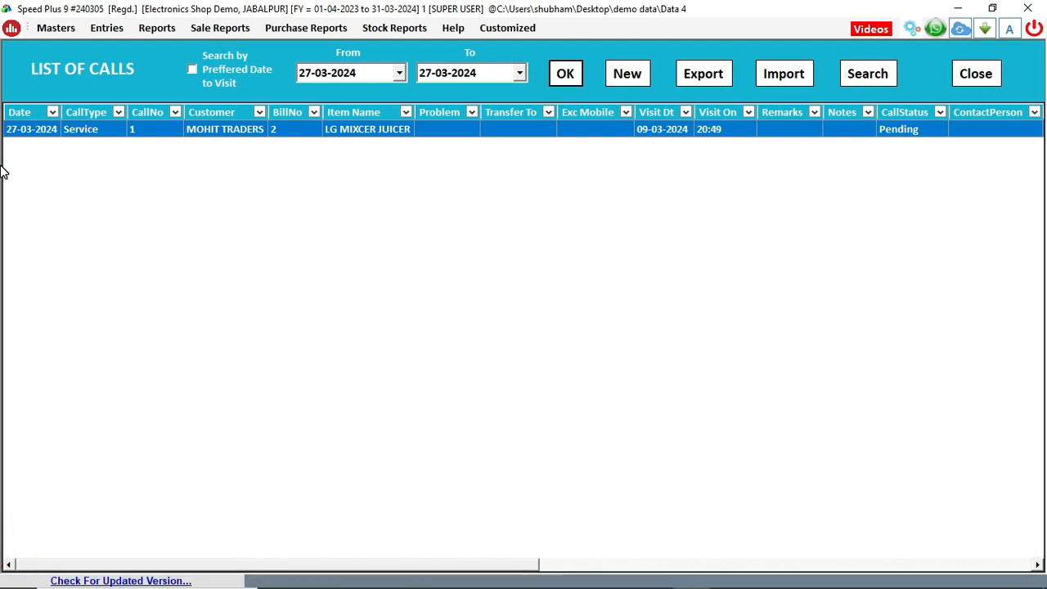
pyautogui.click(975, 74)
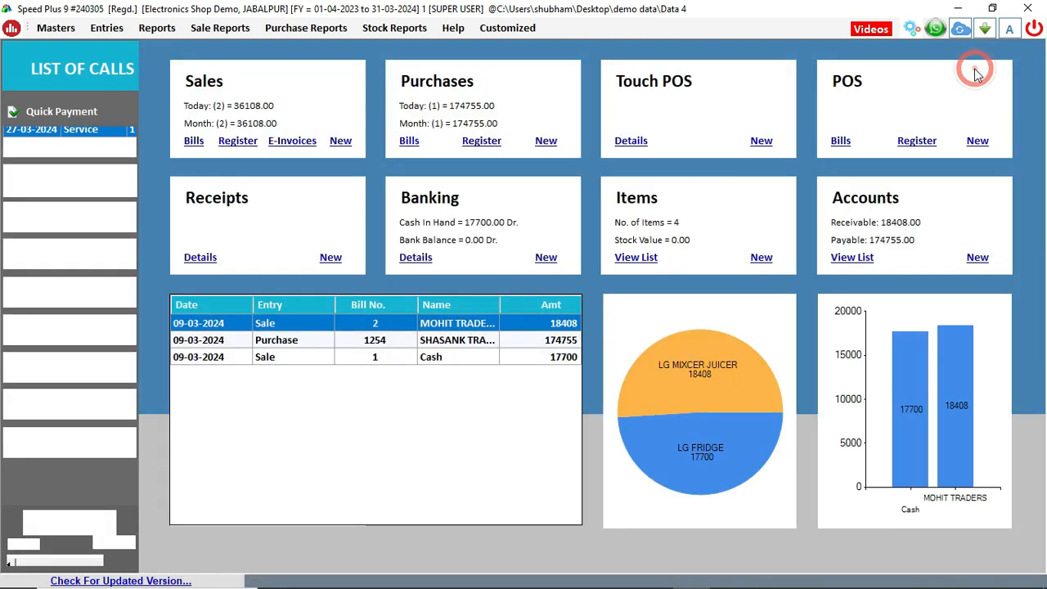
pyautogui.click(119, 543)
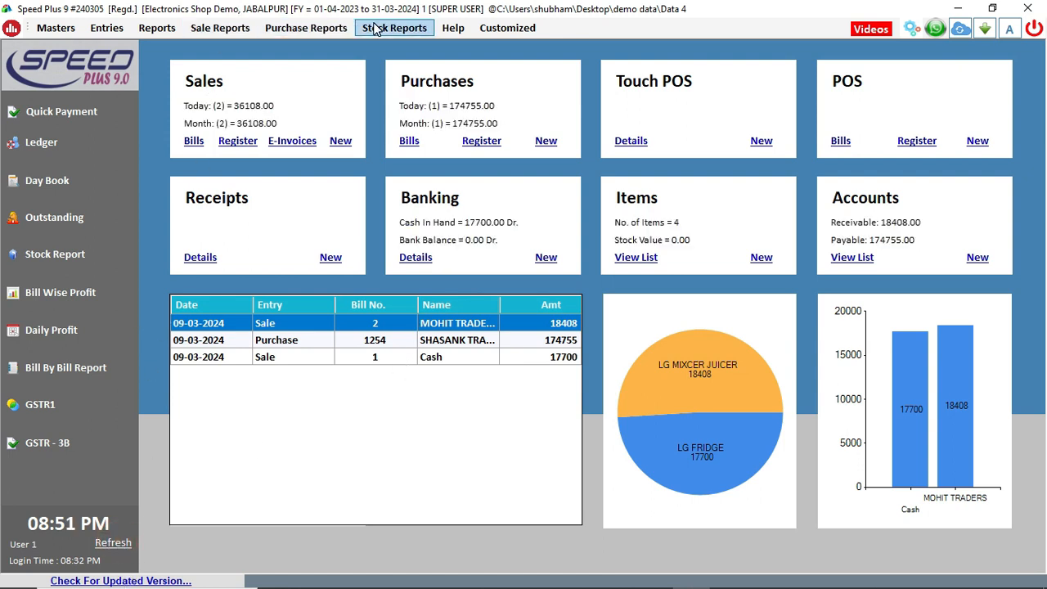
pyautogui.click(220, 28)
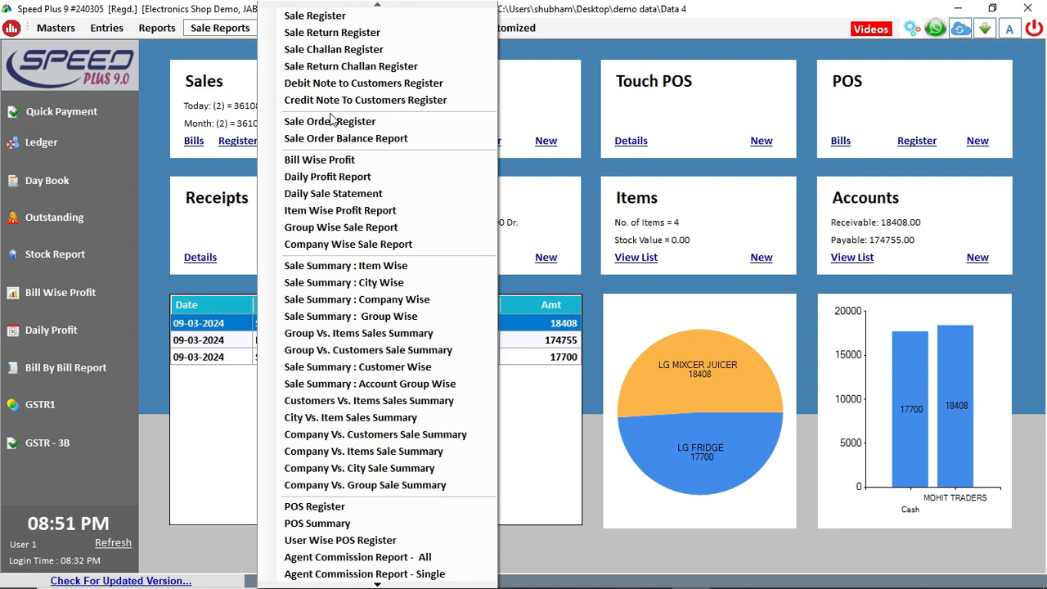
pyautogui.click(140, 495)
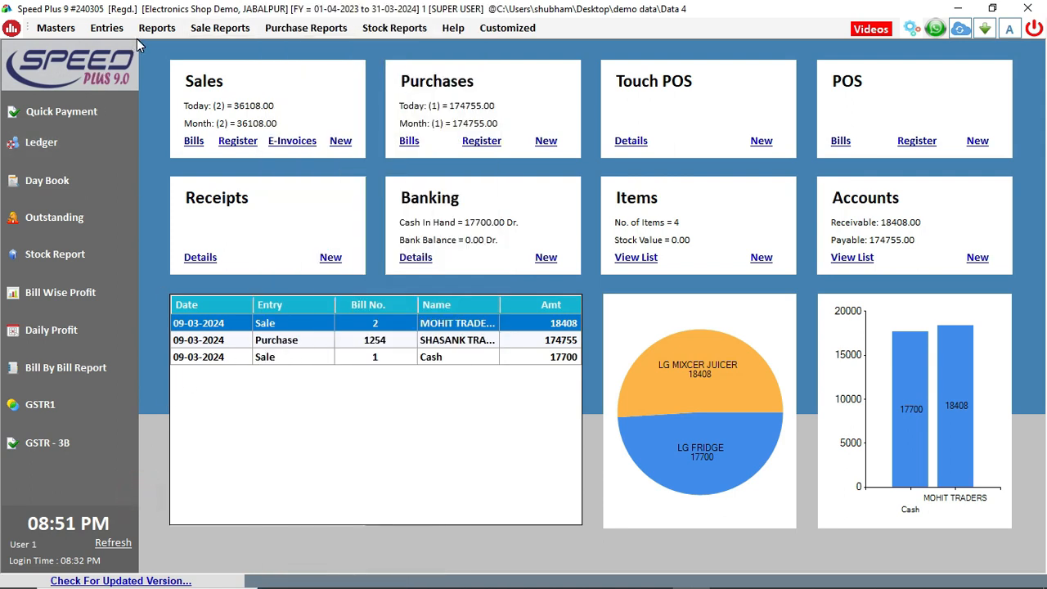
pyautogui.click(160, 30)
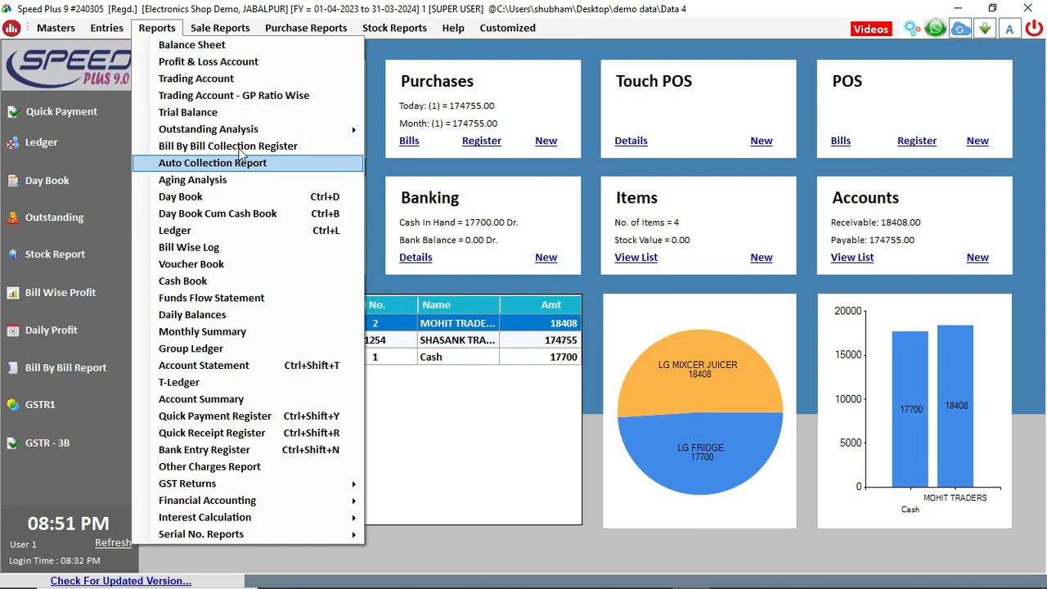
pyautogui.moveTo(240, 140)
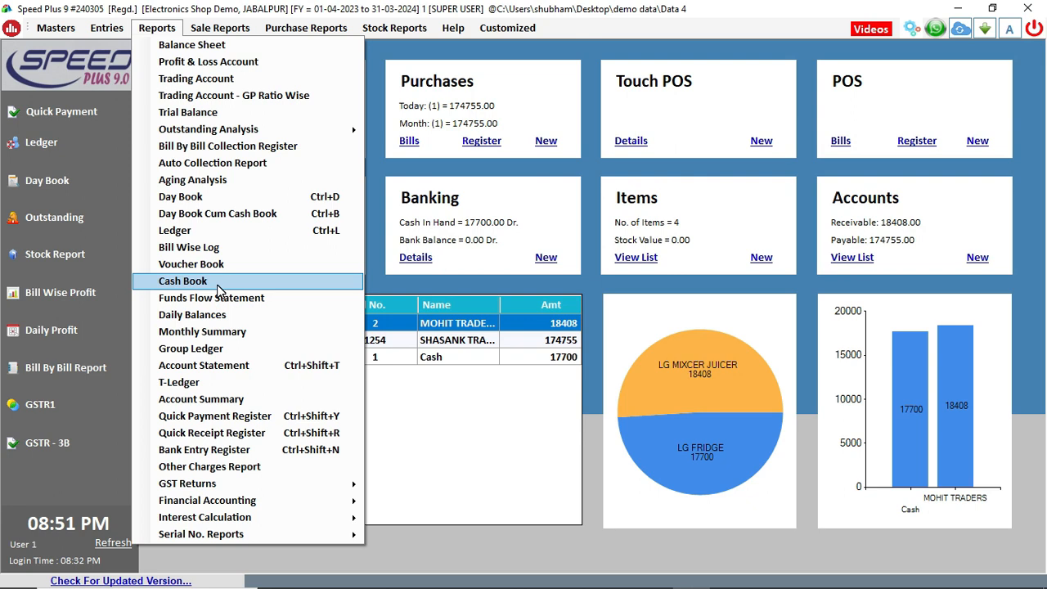
pyautogui.click(415, 497)
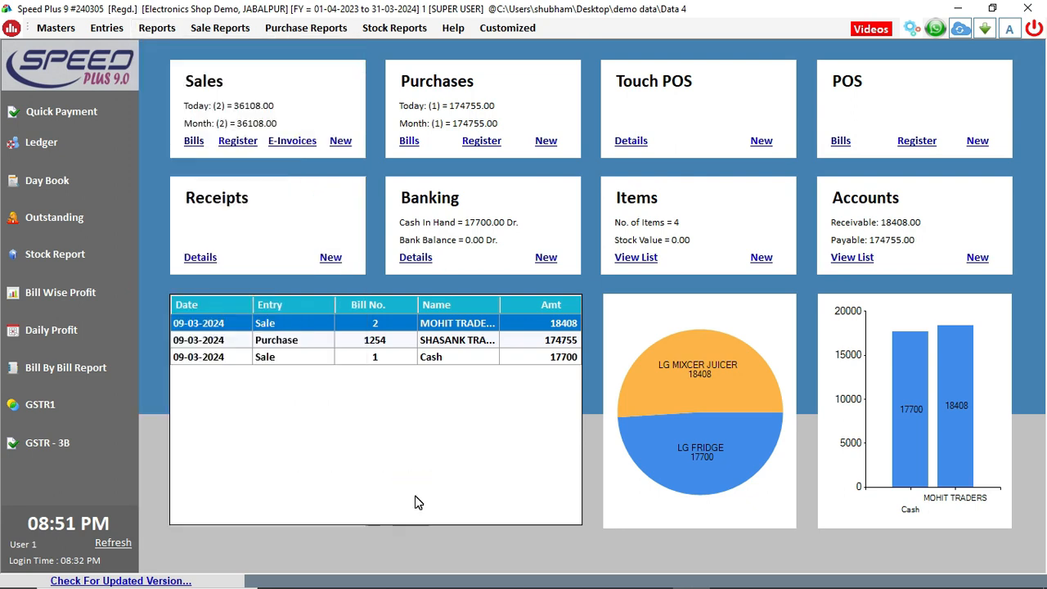